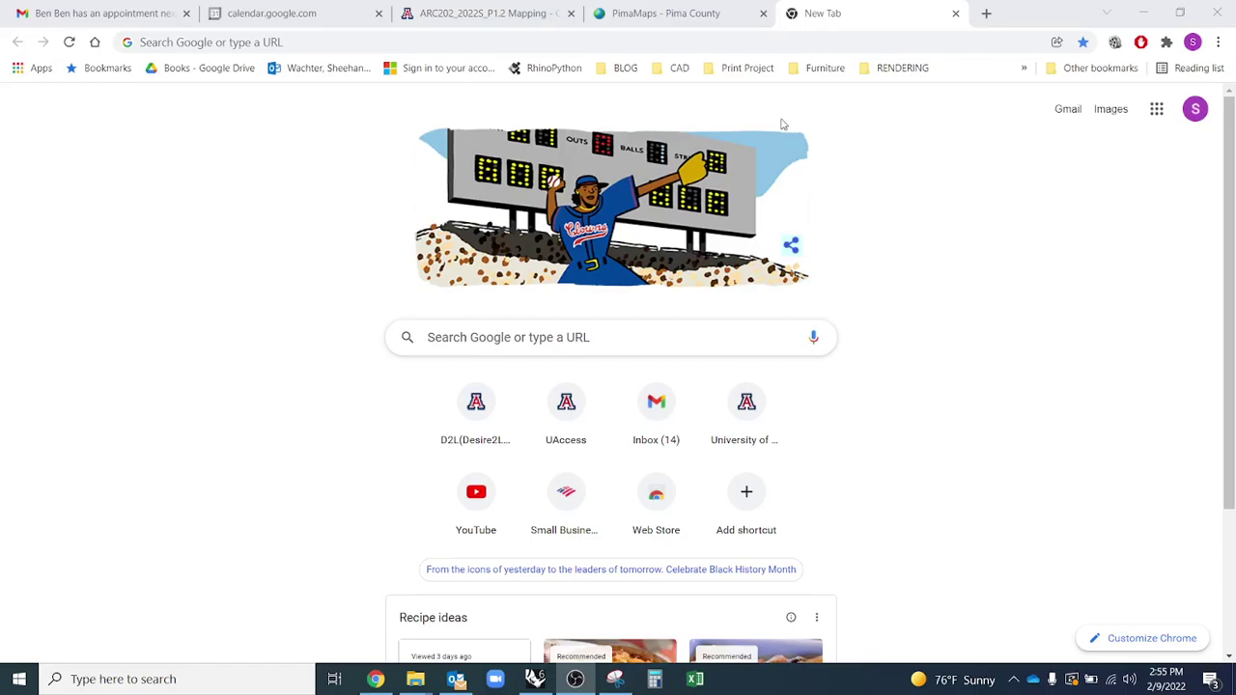
# Search the web for "touchterrain" and open the TouchTerrain site for creating 3D-printable terrain models
pyautogui.click(383, 42)
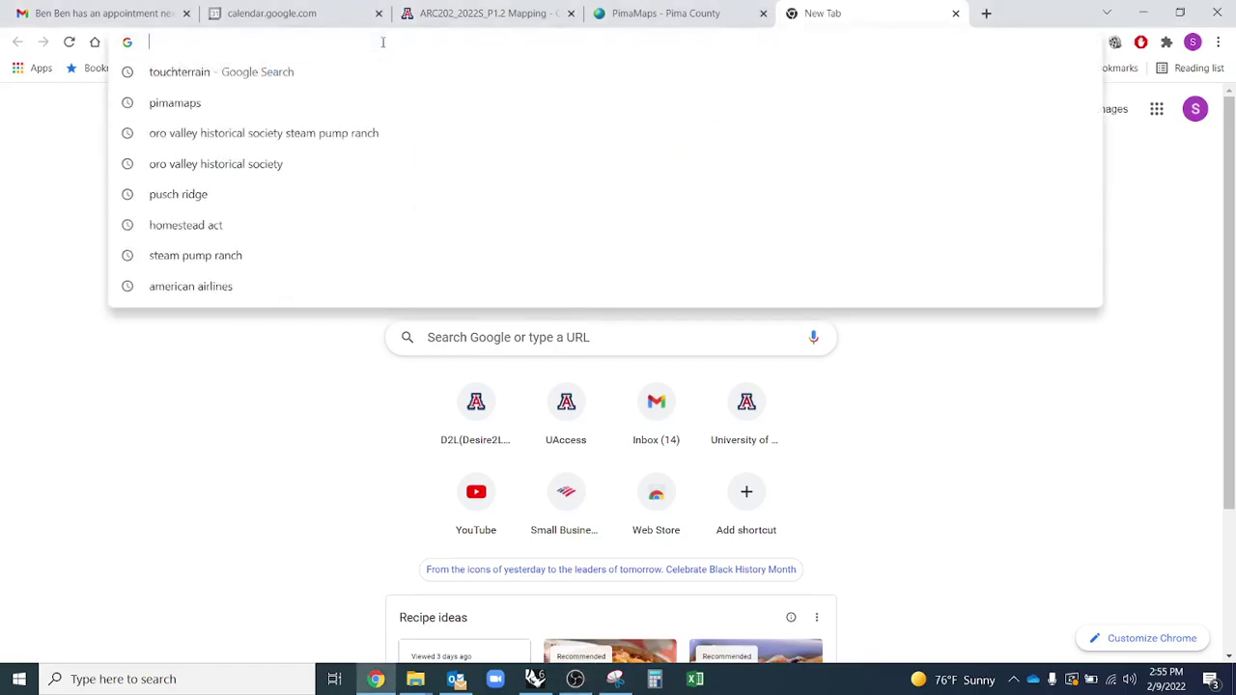
pyautogui.write('touch')
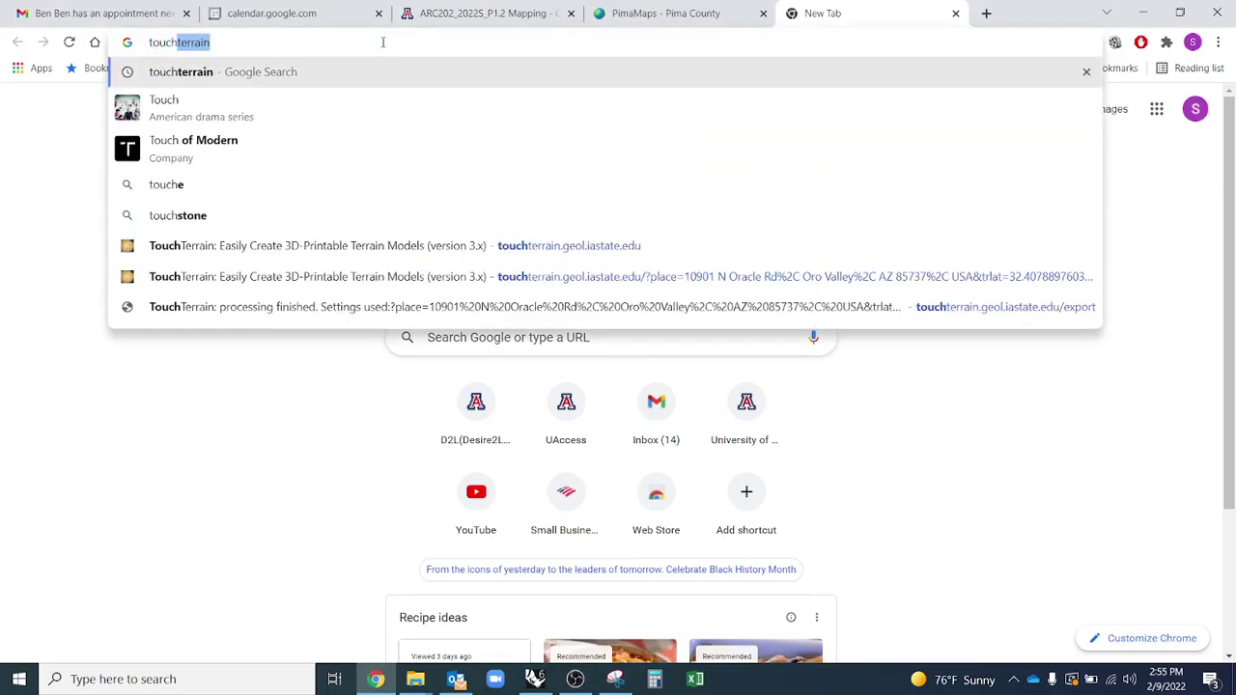
pyautogui.write('terrain')
pyautogui.press('Return')
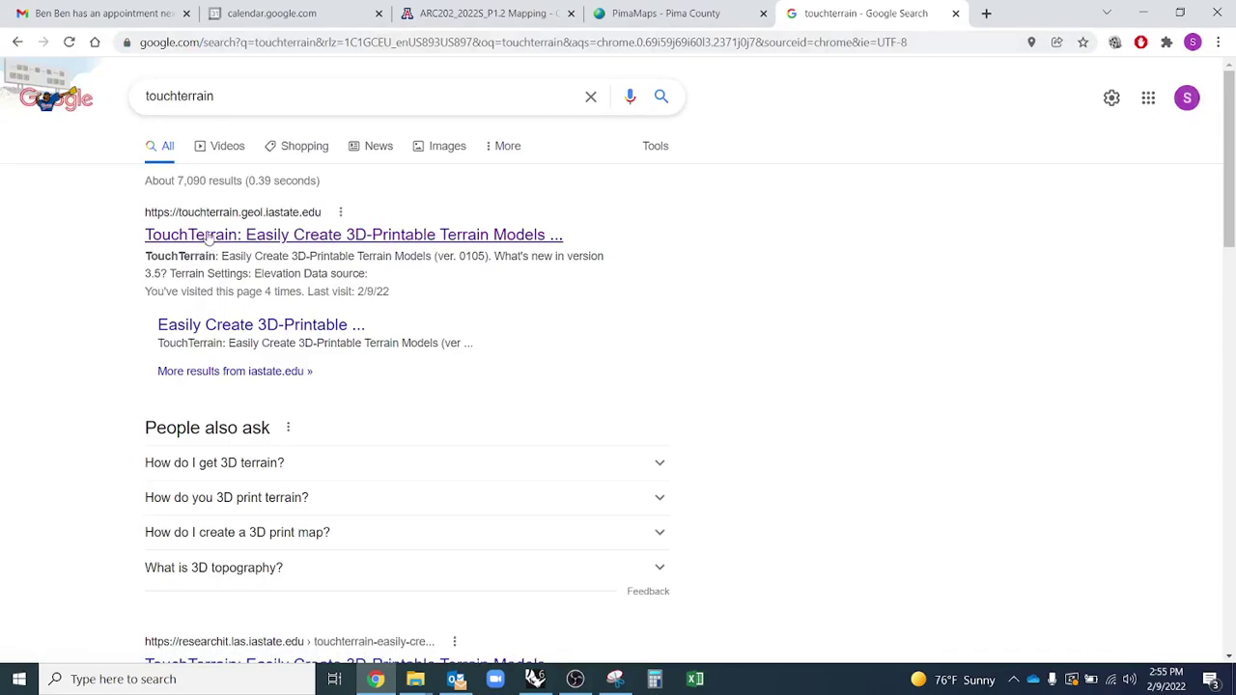
pyautogui.click(278, 324)
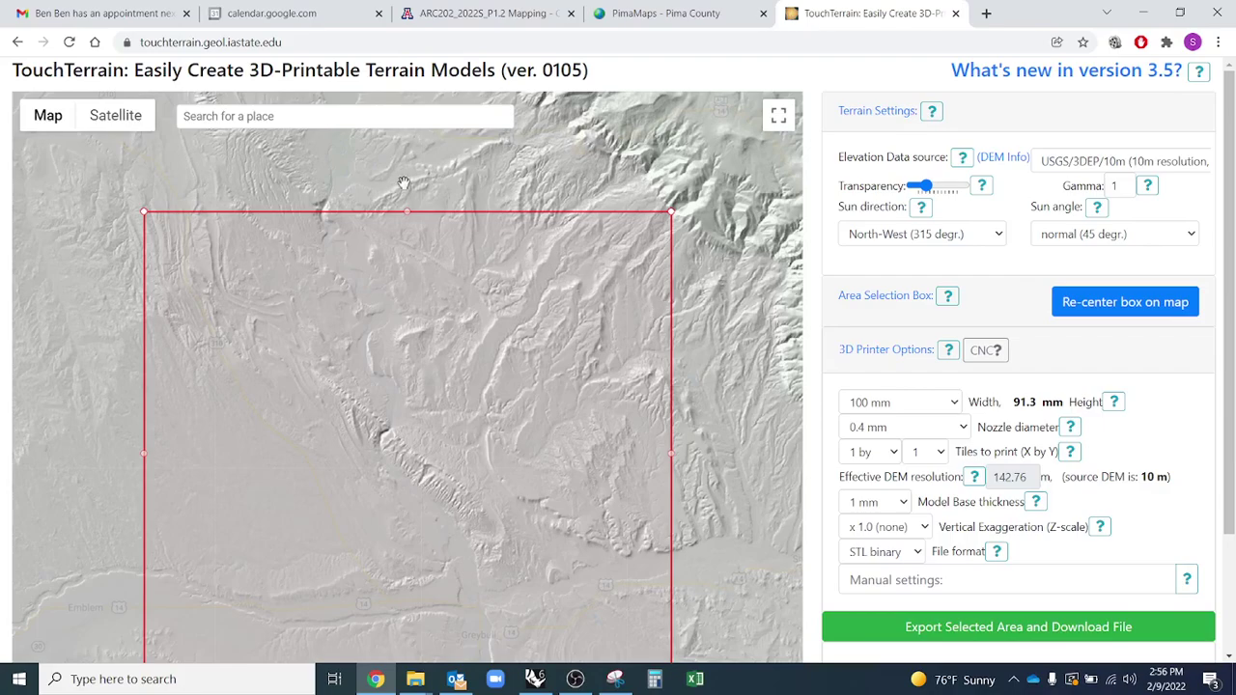
# Search the terrain map for "steam pump ranch, tucson" and go to that place
pyautogui.click(216, 119)
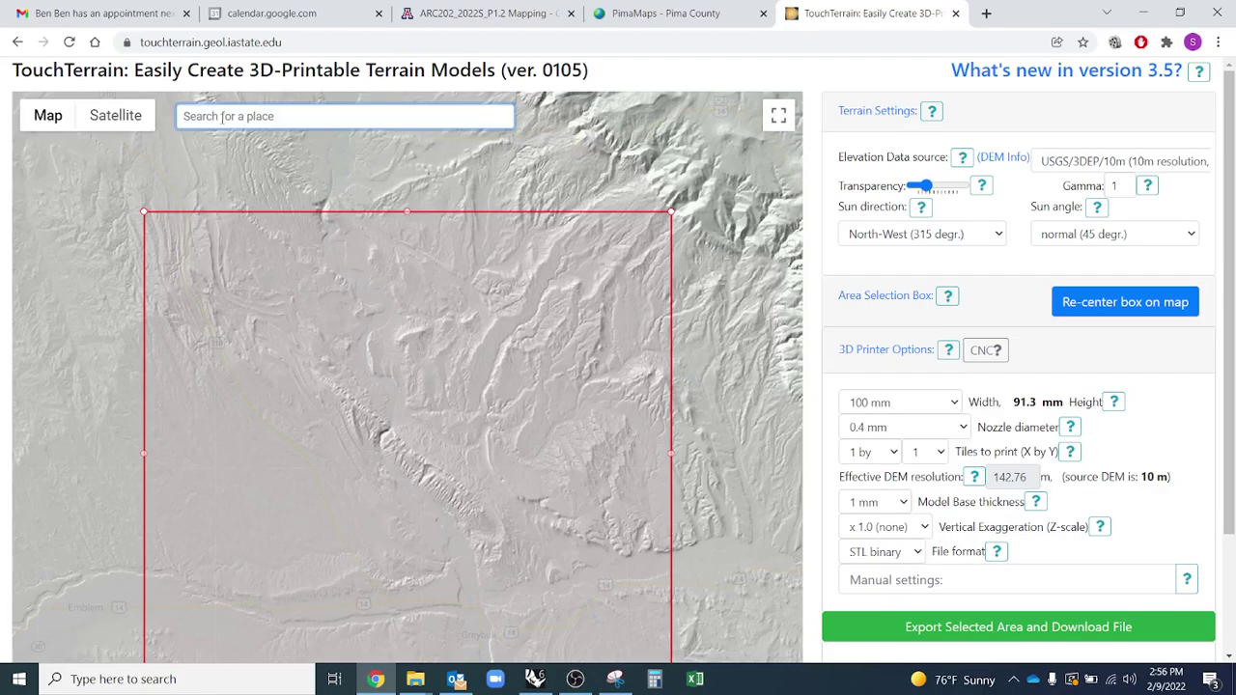
pyautogui.write('steam pump ranch, tucson')
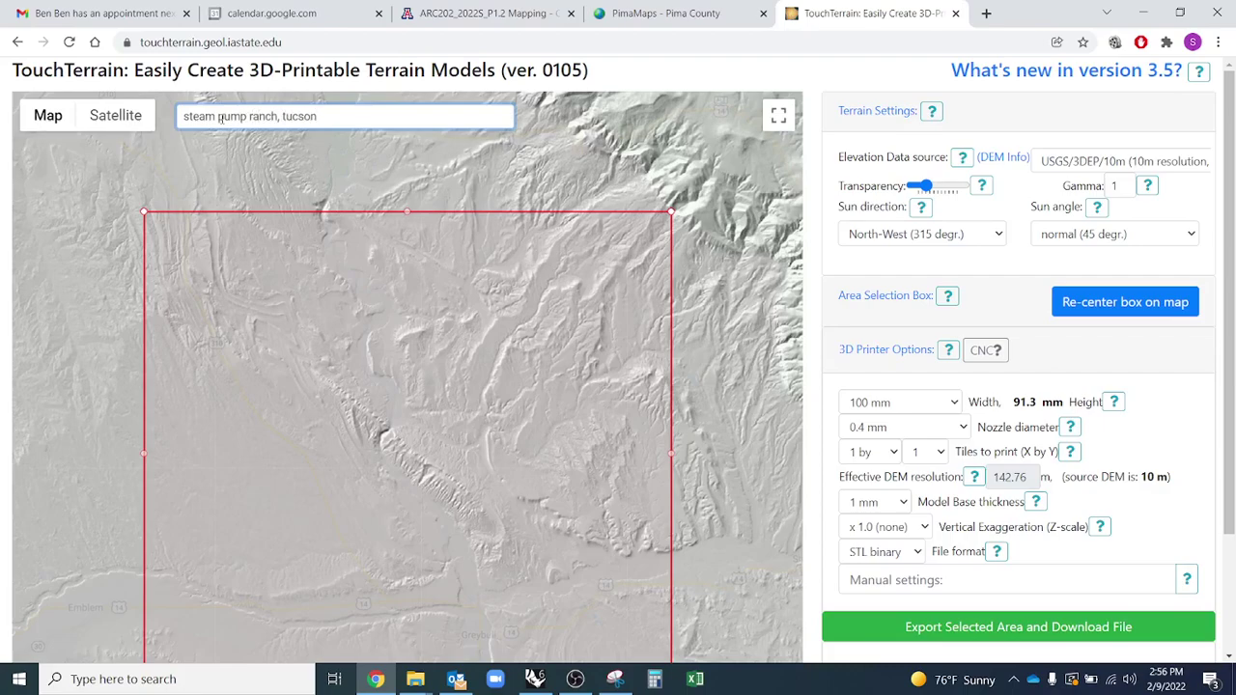
pyautogui.press('Return')
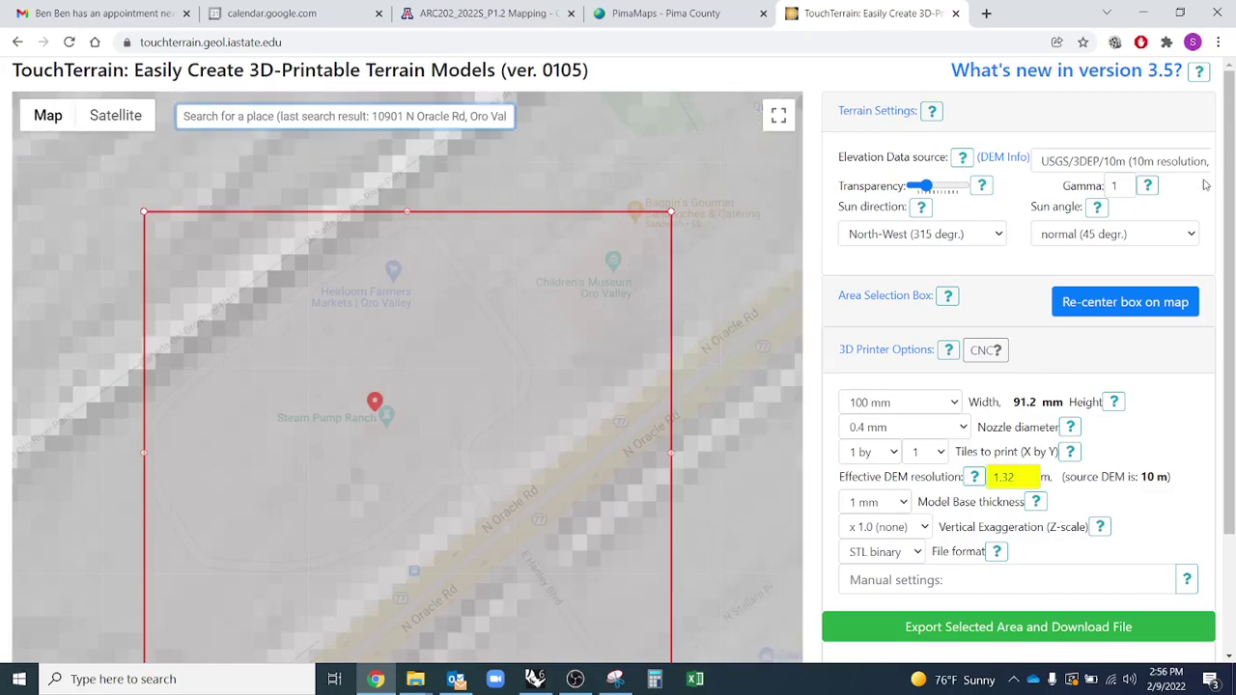
# Switch the map to satellite imagery and turn off its tilted view so the site shows straight from above
pyautogui.scroll(-1, 1029, 230)
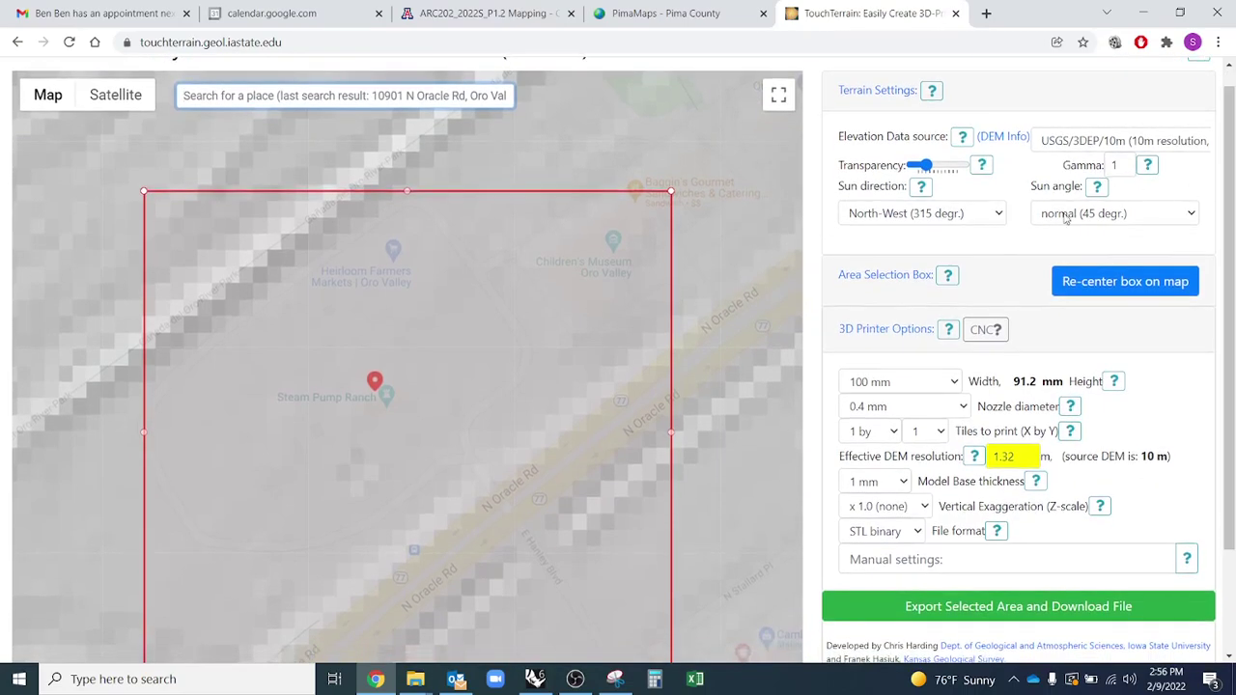
pyautogui.moveTo(1231, 228)
pyautogui.mouseDown()
pyautogui.moveTo(1231, 211)
pyautogui.moveTo(1231, 330)
pyautogui.moveTo(1231, 229)
pyautogui.moveTo(1231, 266)
pyautogui.moveTo(1231, 240)
pyautogui.mouseUp()
pyautogui.click(128, 81)
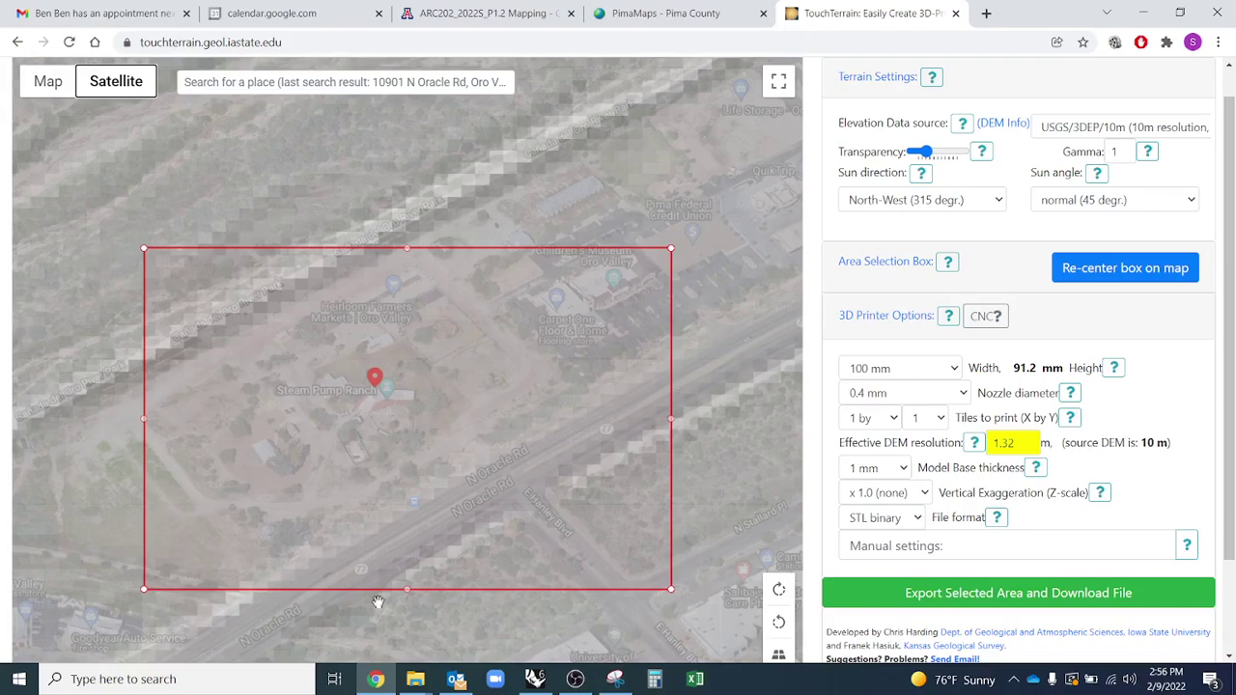
pyautogui.moveTo(1227, 356); pyautogui.dragTo(1227, 401)
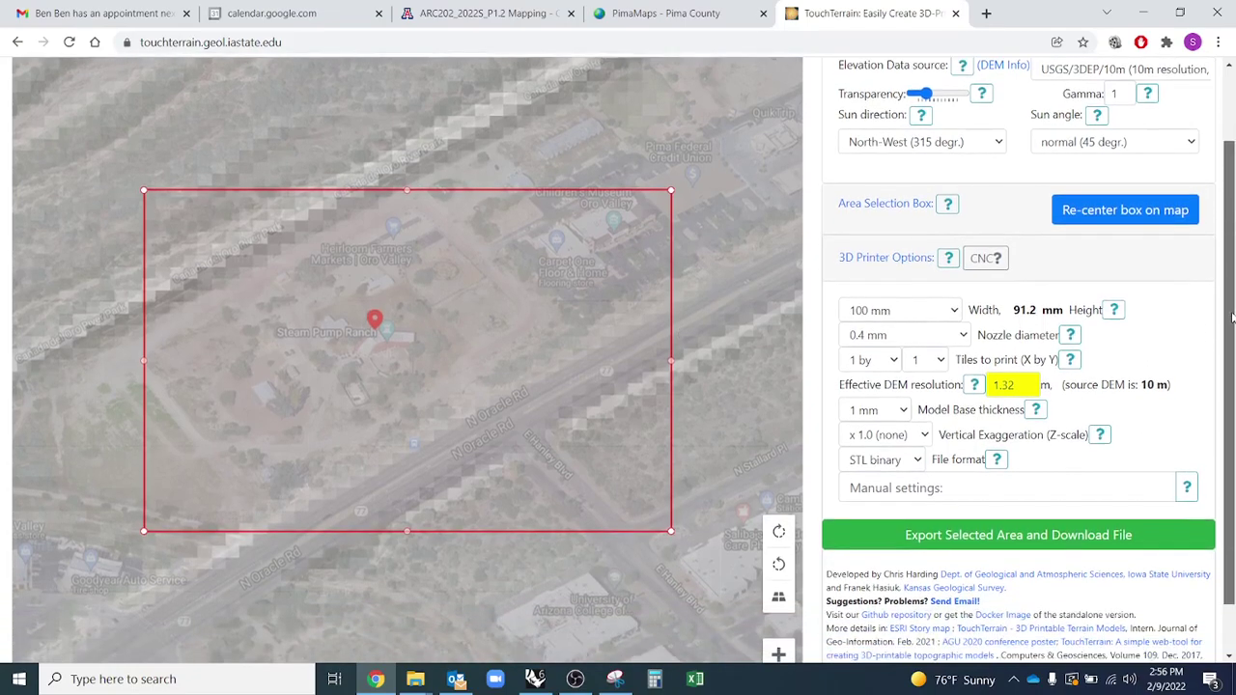
pyautogui.click(778, 598)
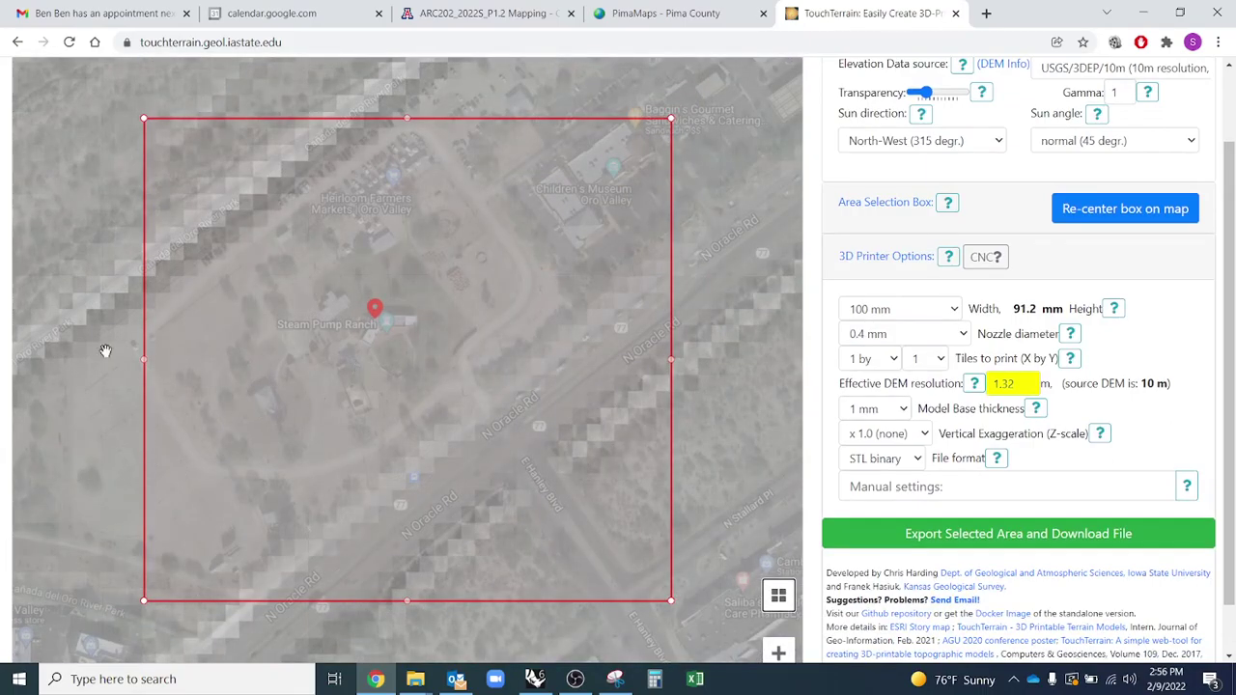
# Extend the selection box's east, west and south edges around Steam Pump Ranch, to a print size of about 100 by 80 mm
pyautogui.moveTo(374, 445); pyautogui.dragTo(297, 423)
pyautogui.moveTo(633, 441); pyautogui.dragTo(715, 450)
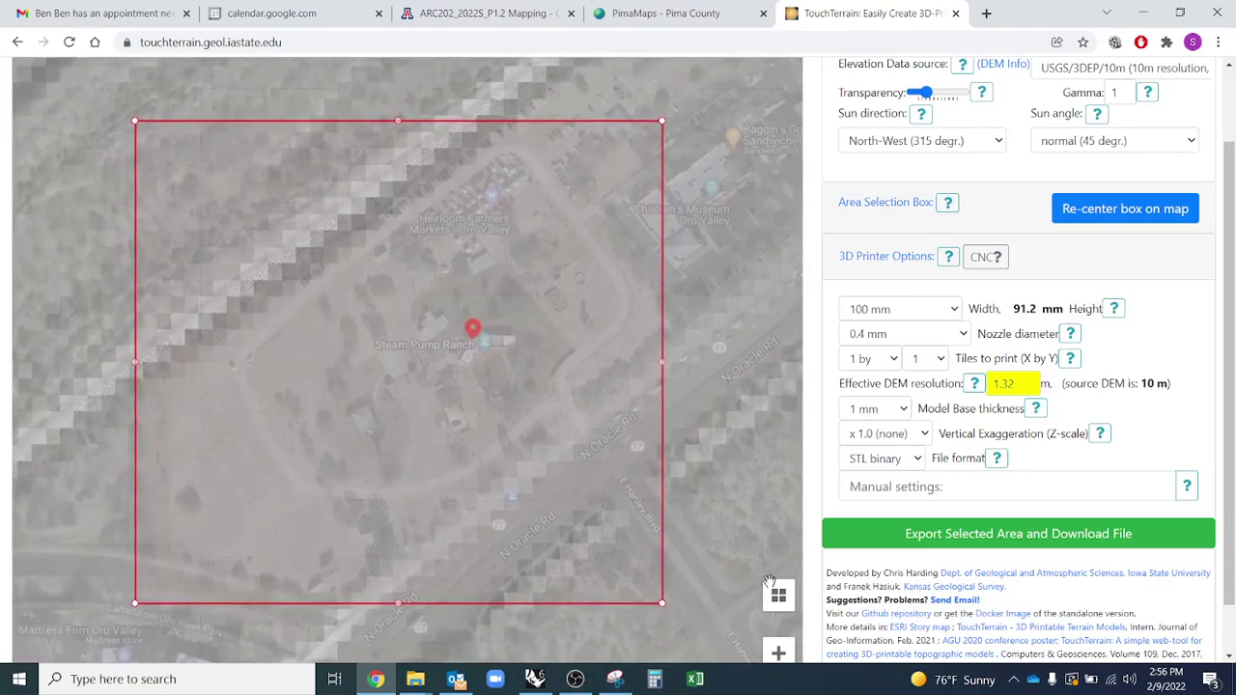
pyautogui.scroll(-1, 784, 623)
pyautogui.click(782, 630)
pyautogui.click(778, 596)
pyautogui.keyDown('ctrl'); pyautogui.scroll(-1, 544, 443); pyautogui.keyUp('ctrl')
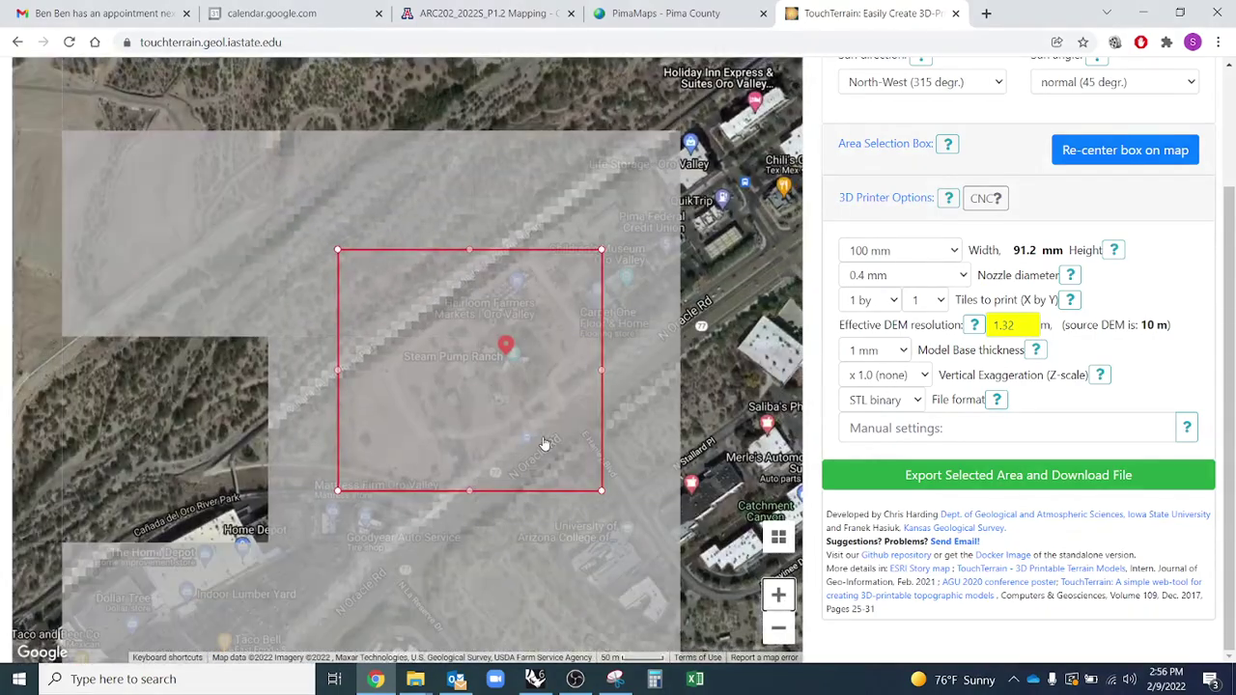
pyautogui.keyDown('ctrl'); pyautogui.scroll(1, 544, 443); pyautogui.keyUp('ctrl')
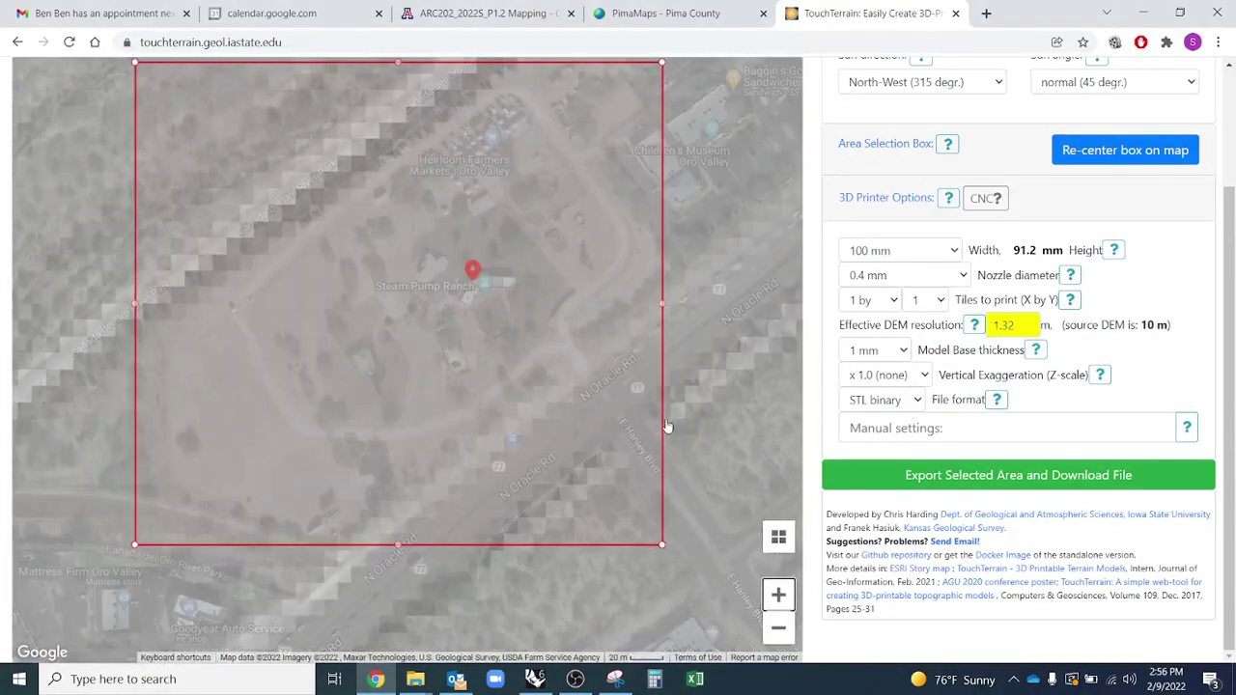
pyautogui.moveTo(658, 300); pyautogui.dragTo(749, 303)
pyautogui.moveTo(132, 306); pyautogui.dragTo(45, 307)
pyautogui.moveTo(394, 553); pyautogui.dragTo(398, 628)
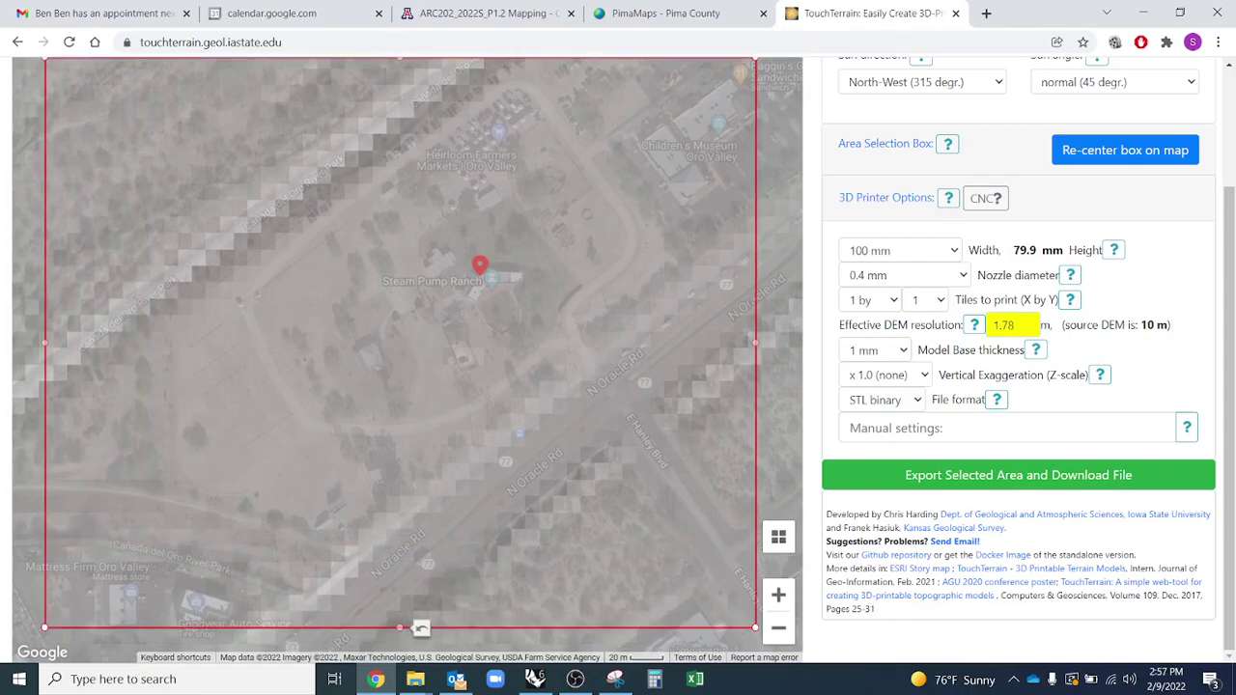
# Extend the selection box's northeast corner outward, to a print size of about 100 by 96 mm
pyautogui.moveTo(1227, 310); pyautogui.dragTo(1227, 247)
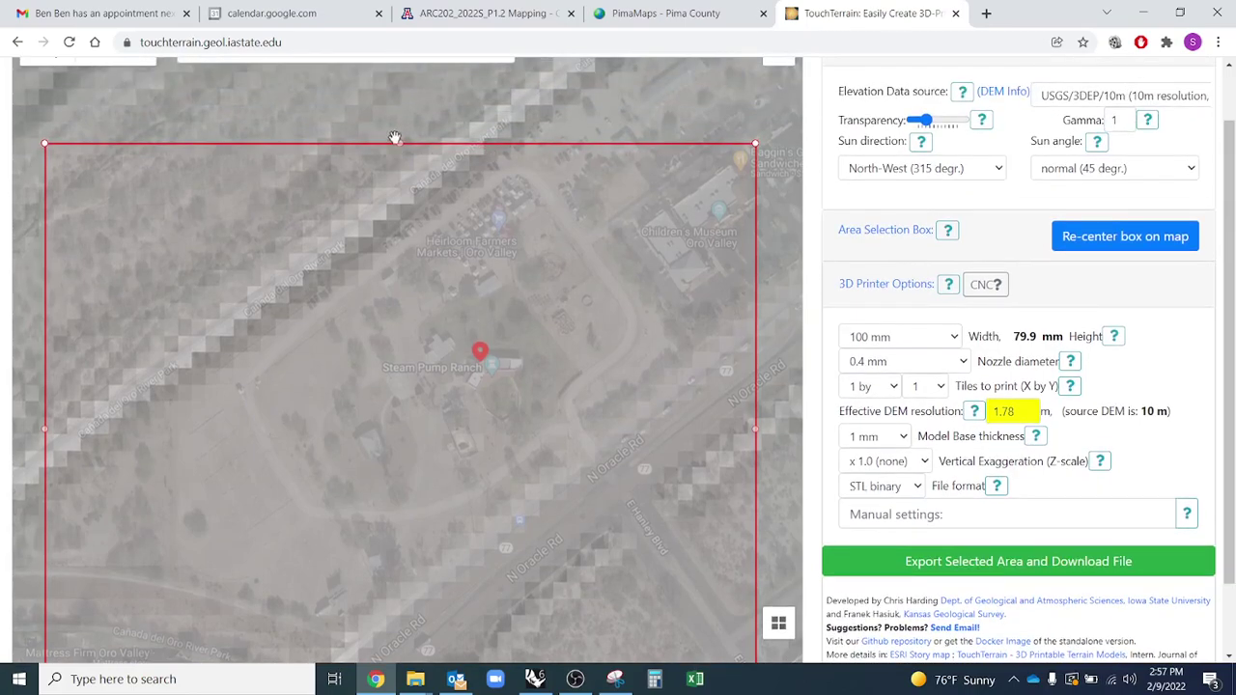
pyautogui.moveTo(395, 136)
pyautogui.mouseDown()
pyautogui.moveTo(396, 105)
pyautogui.moveTo(390, 136)
pyautogui.mouseUp()
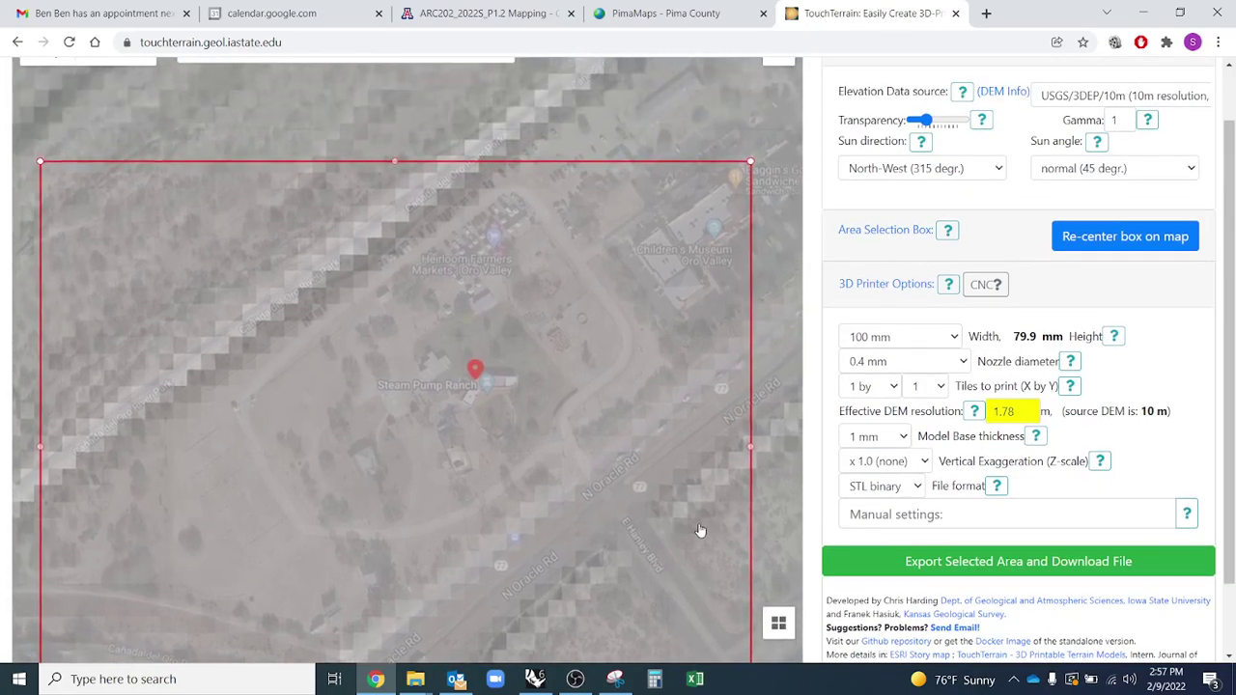
pyautogui.scroll(-1, 695, 530)
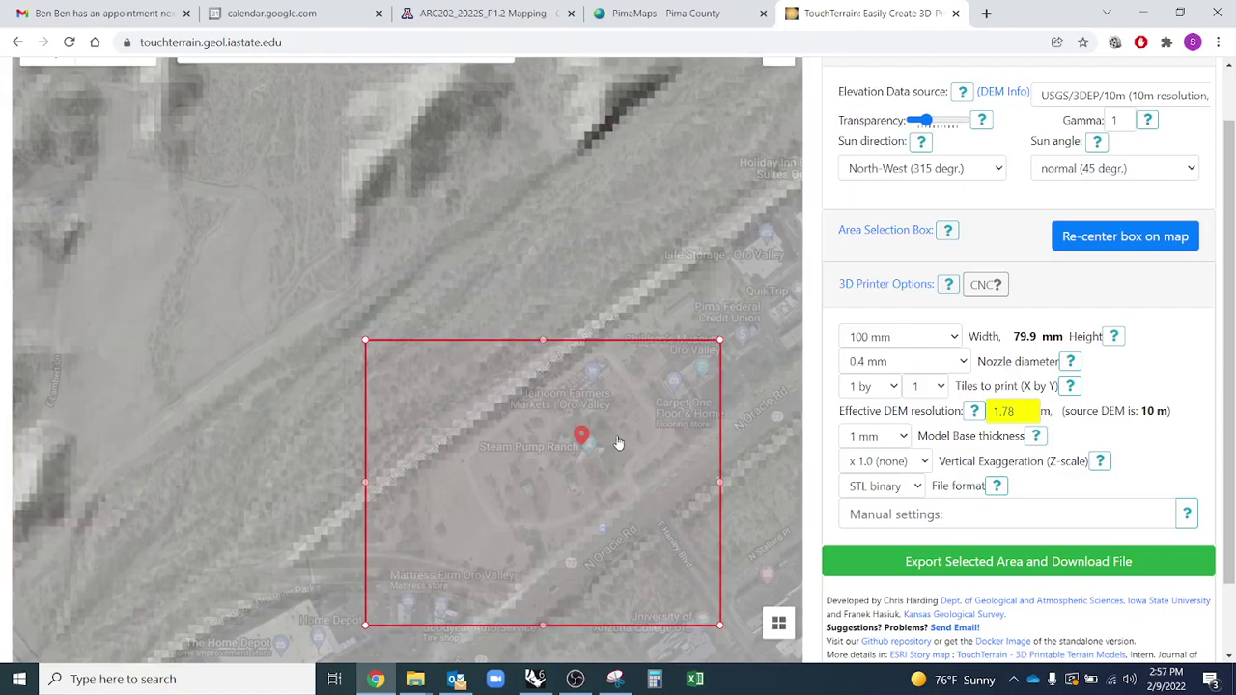
pyautogui.moveTo(618, 443); pyautogui.dragTo(570, 414)
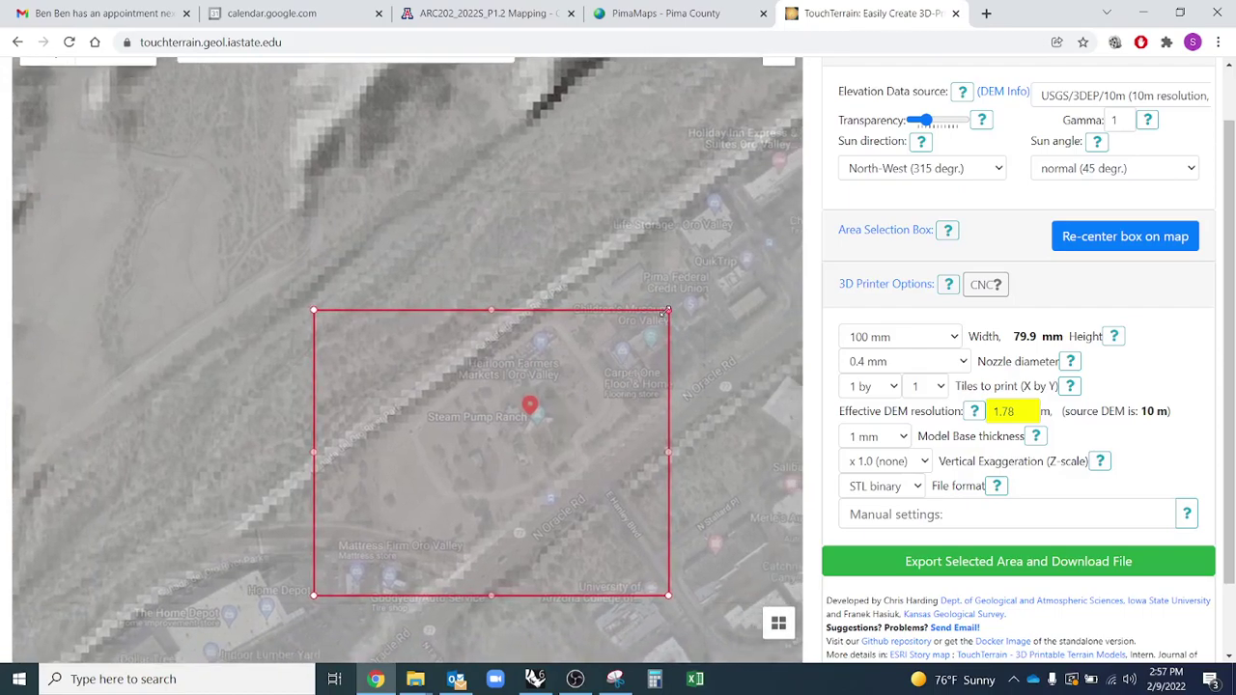
pyautogui.moveTo(666, 311); pyautogui.dragTo(706, 221)
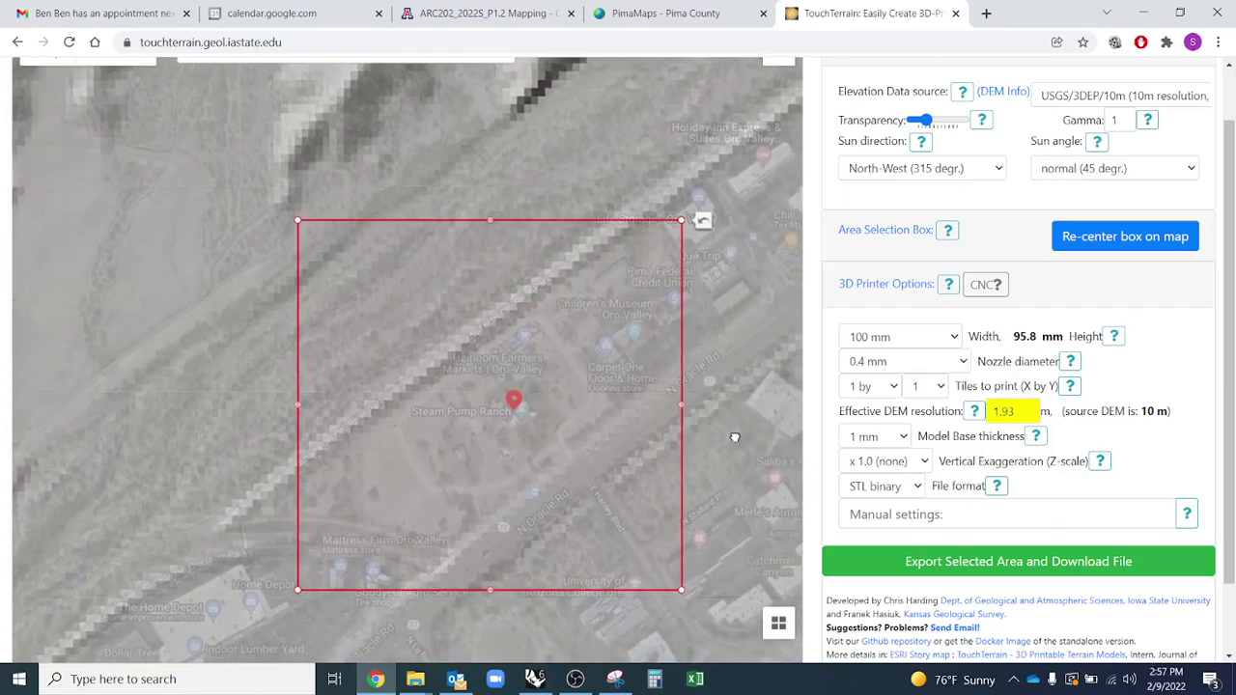
pyautogui.moveTo(731, 437); pyautogui.dragTo(678, 463)
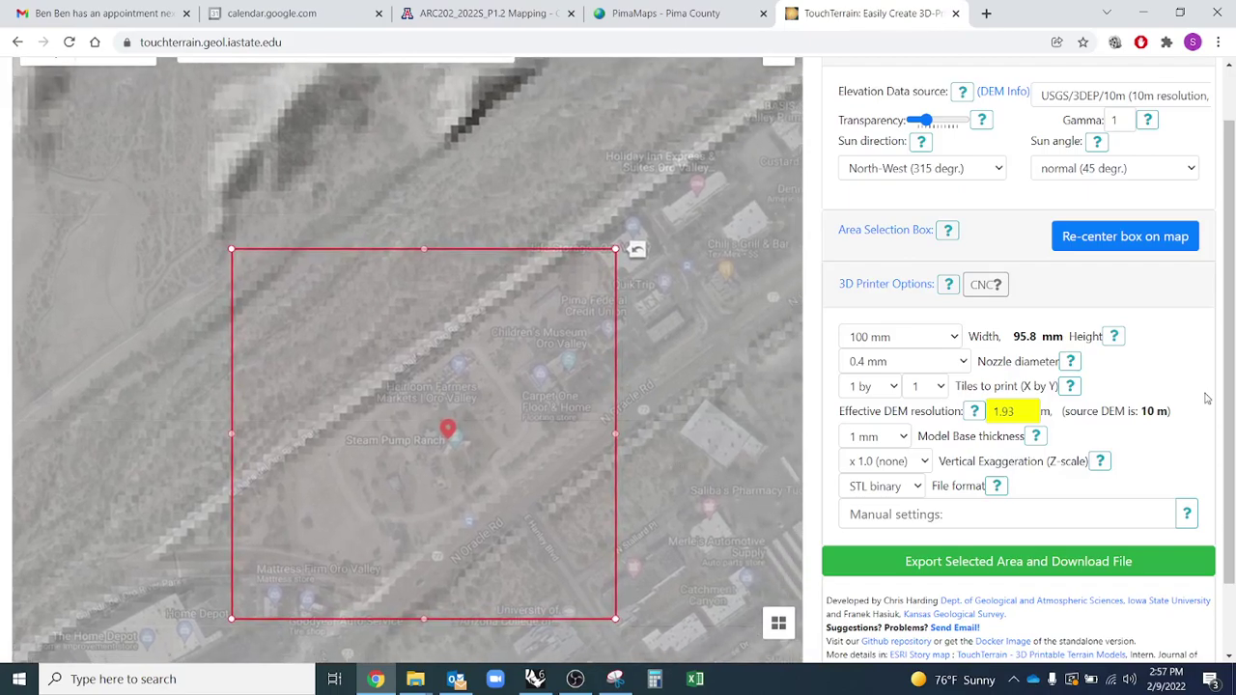
# Set the map's scale bar to feet and capture the whole map with its selection box in Snipping Tool
pyautogui.moveTo(1230, 245); pyautogui.dragTo(1233, 357)
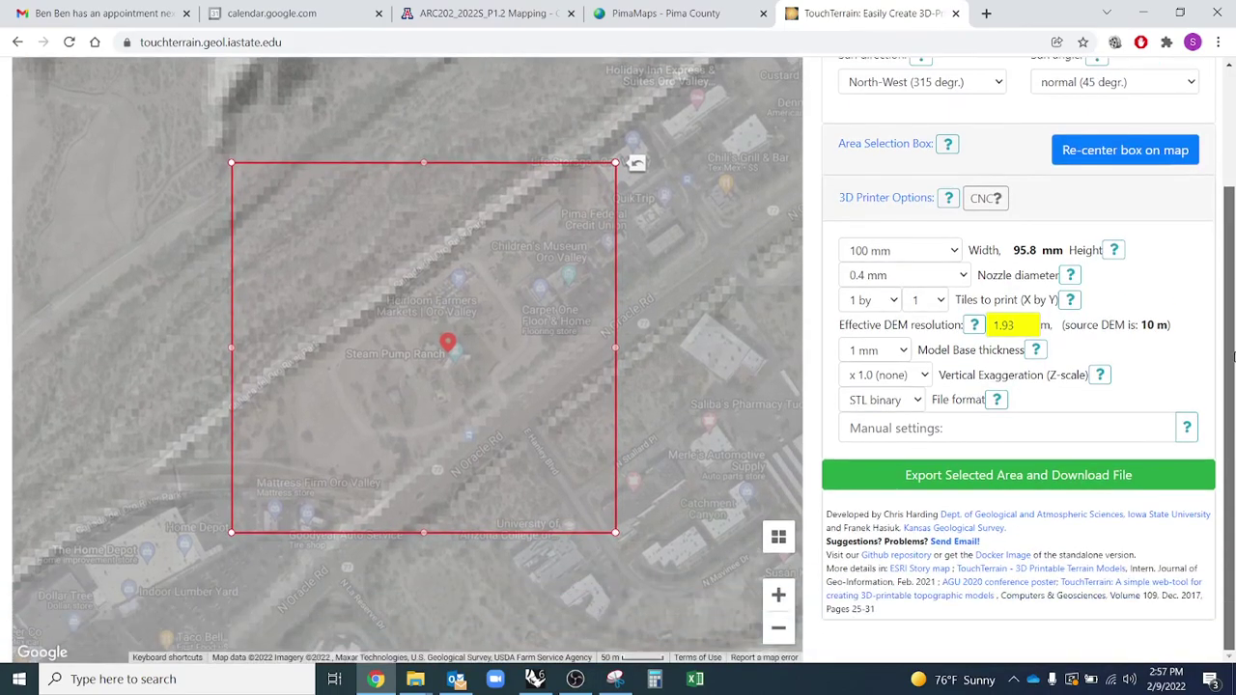
pyautogui.click(620, 661)
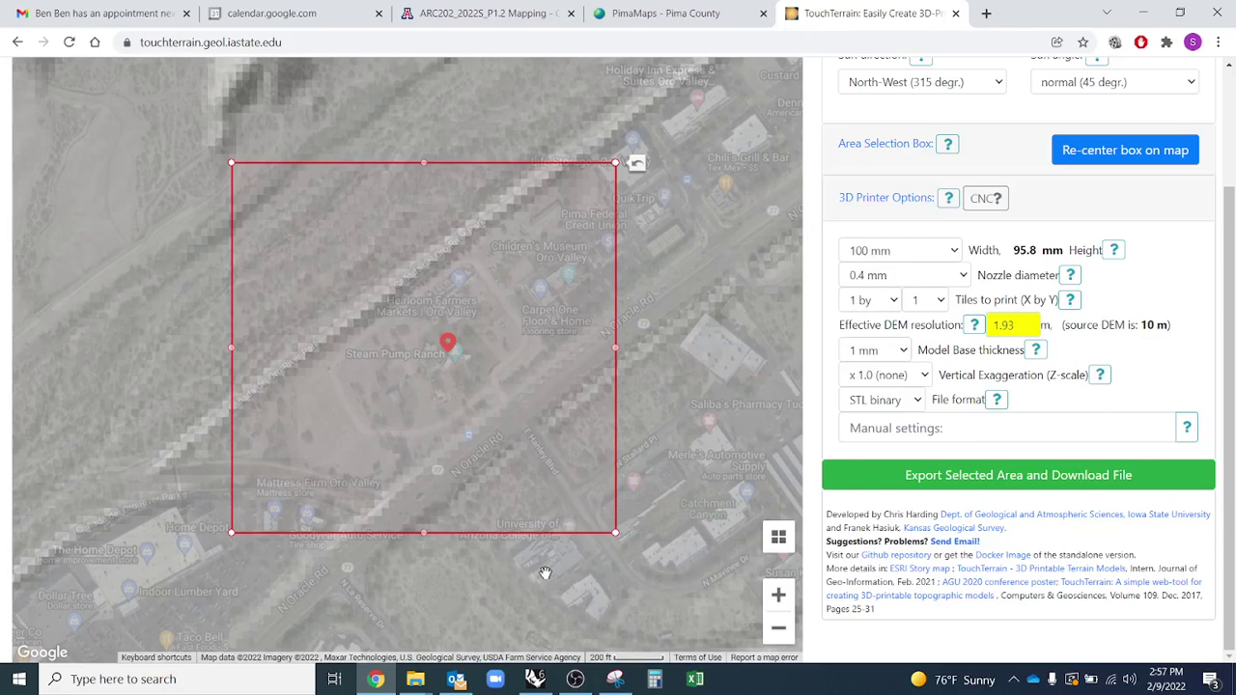
pyautogui.click(616, 680)
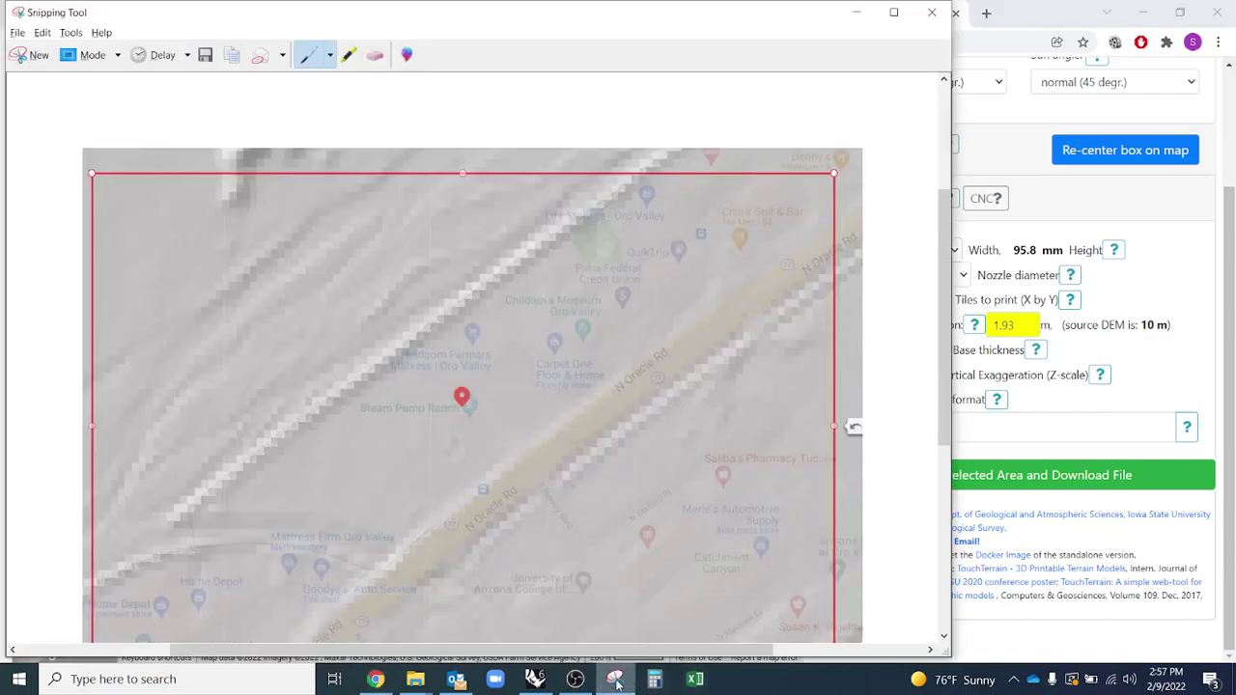
pyautogui.click(31, 56)
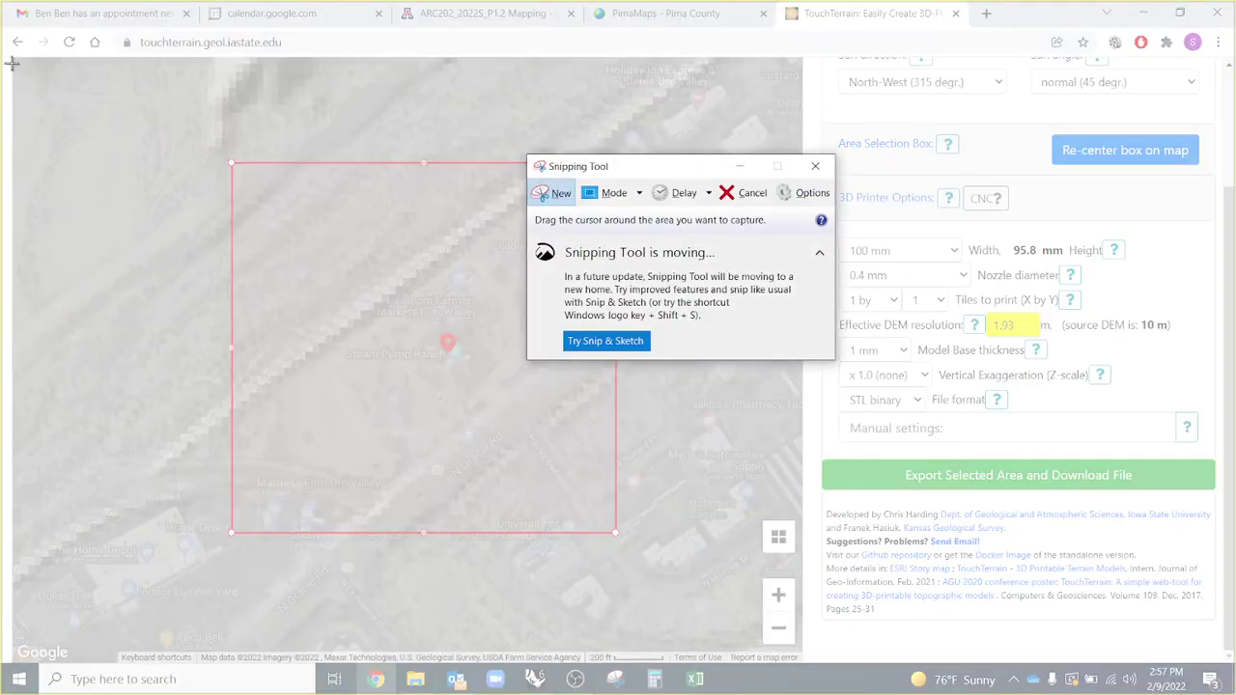
pyautogui.moveTo(16, 61); pyautogui.dragTo(801, 664)
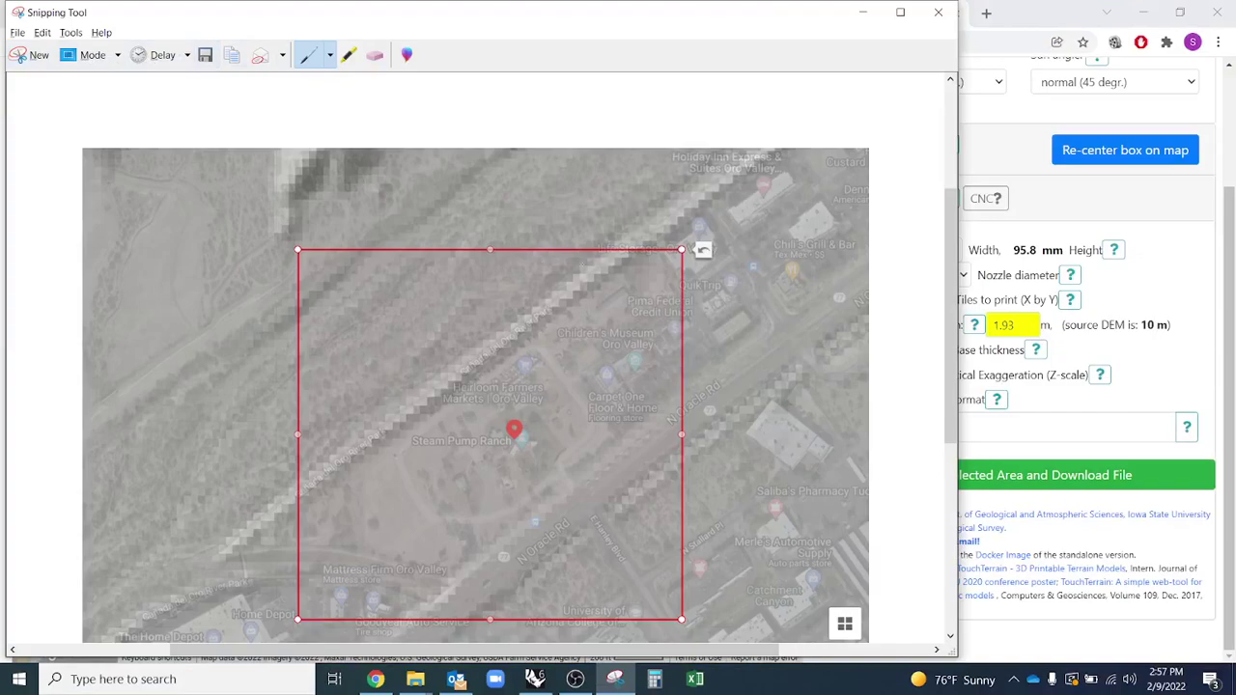
pyautogui.scroll(-3, 950, 318)
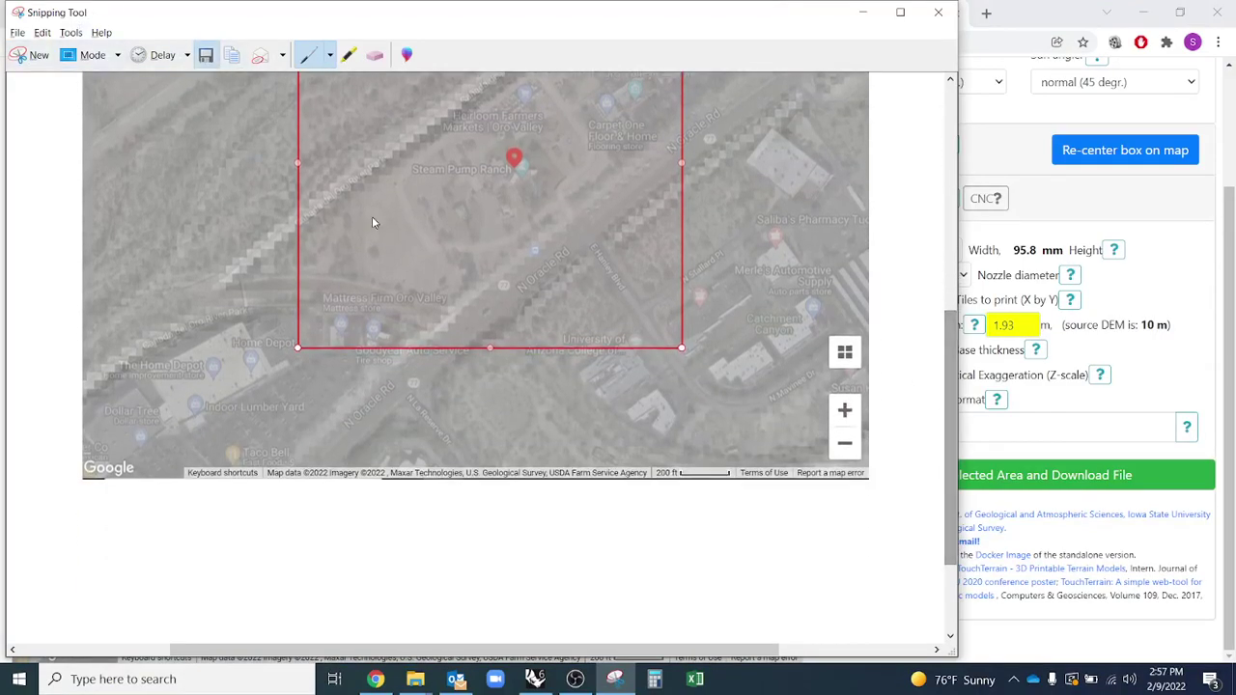
# Save the map capture as the PNG file "touch terrain 2" in Downloads and close Snipping Tool
pyautogui.hotkey('ctrl', 's')
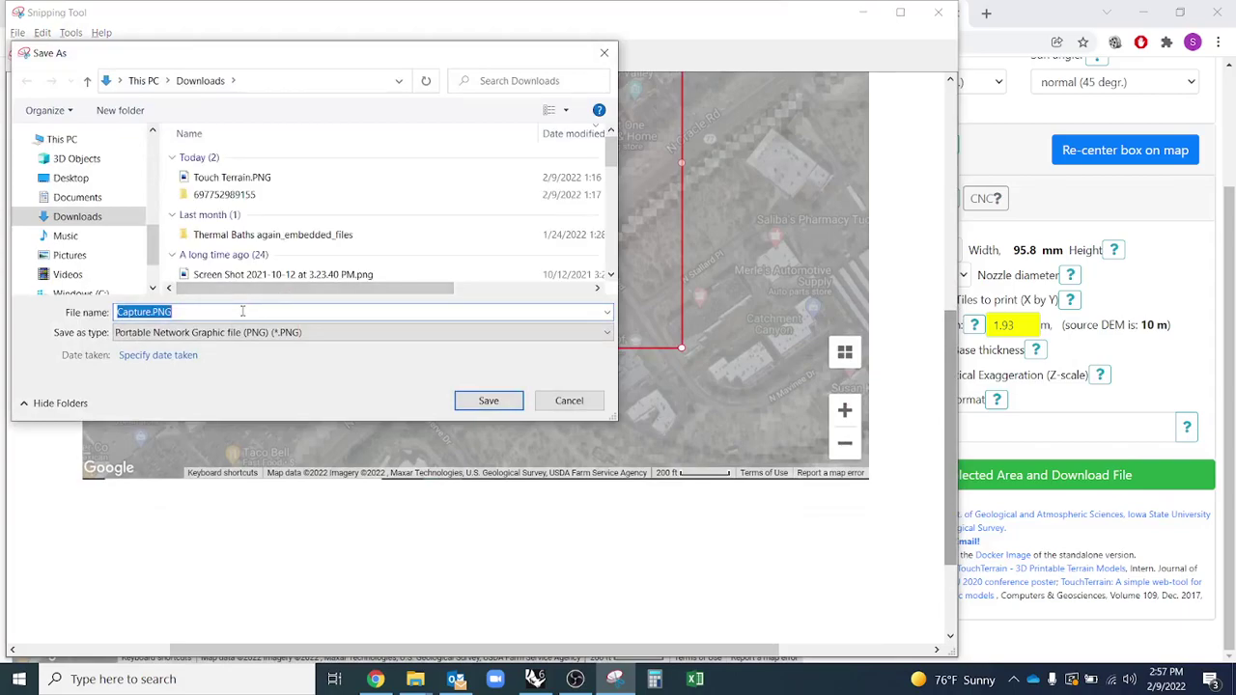
pyautogui.write('touch te')
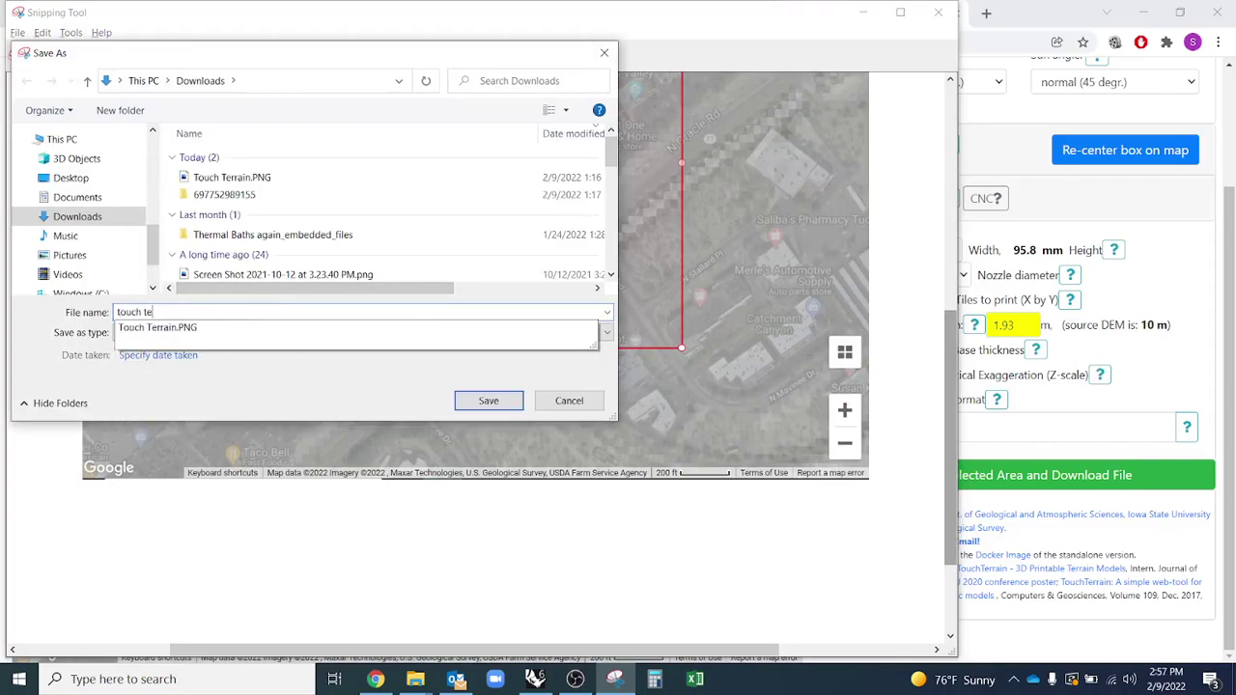
pyautogui.write('rrain 2')
pyautogui.press('Return')
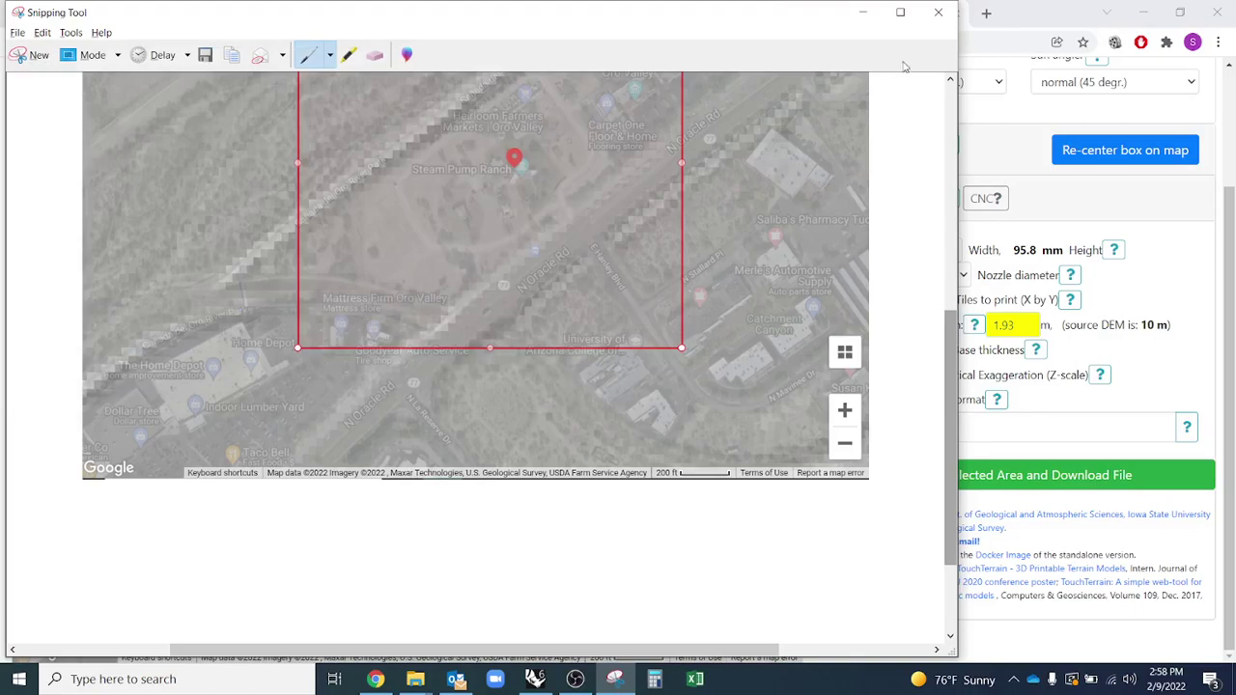
pyautogui.click(938, 12)
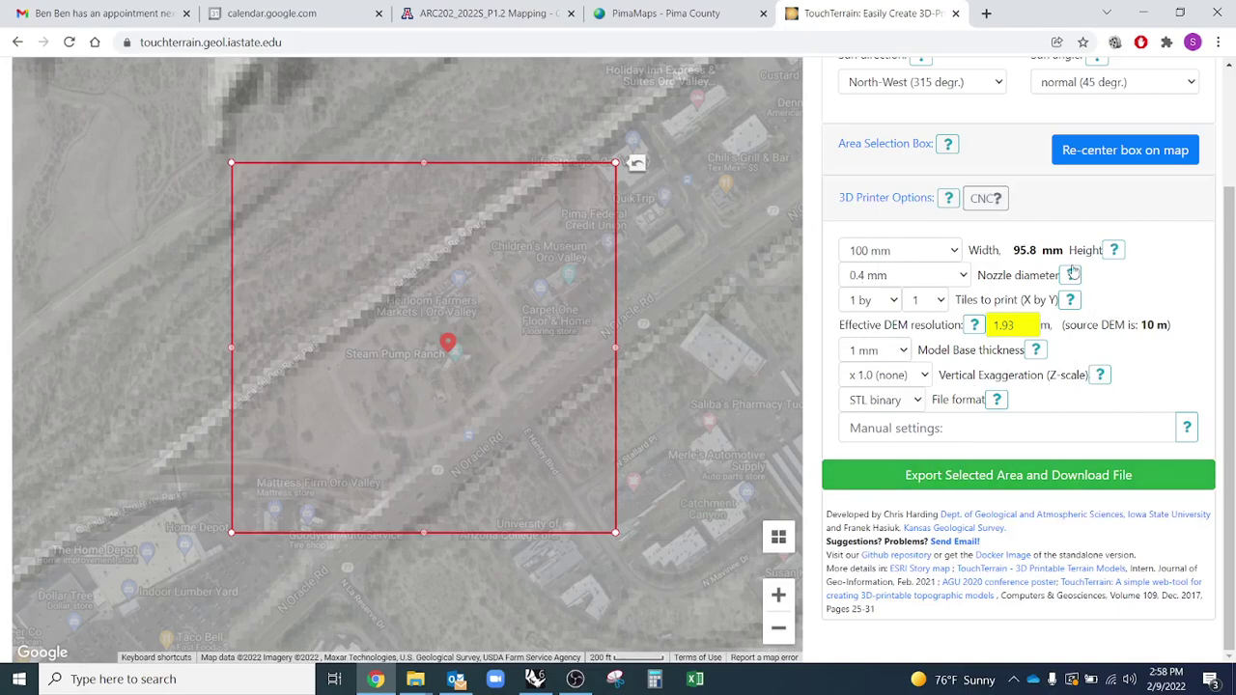
# Export the selected terrain area as a binary STL model, 100 mm wide, and download the zip file
pyautogui.click(950, 489)
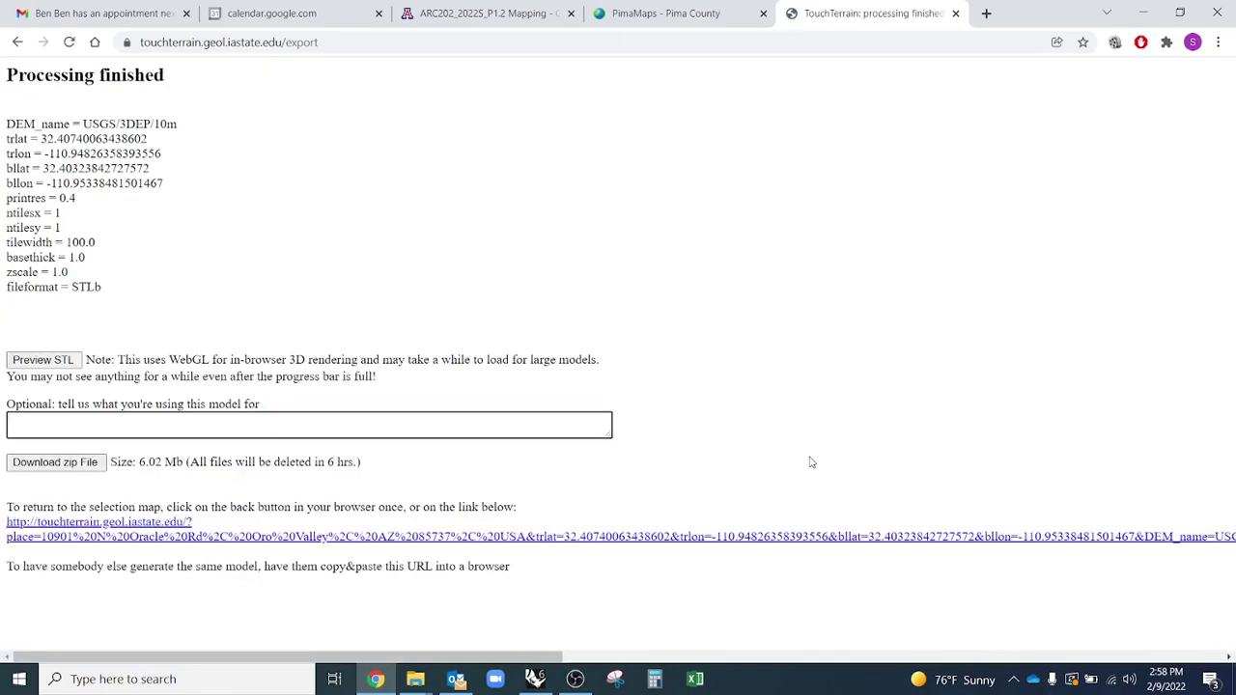
pyautogui.click(58, 463)
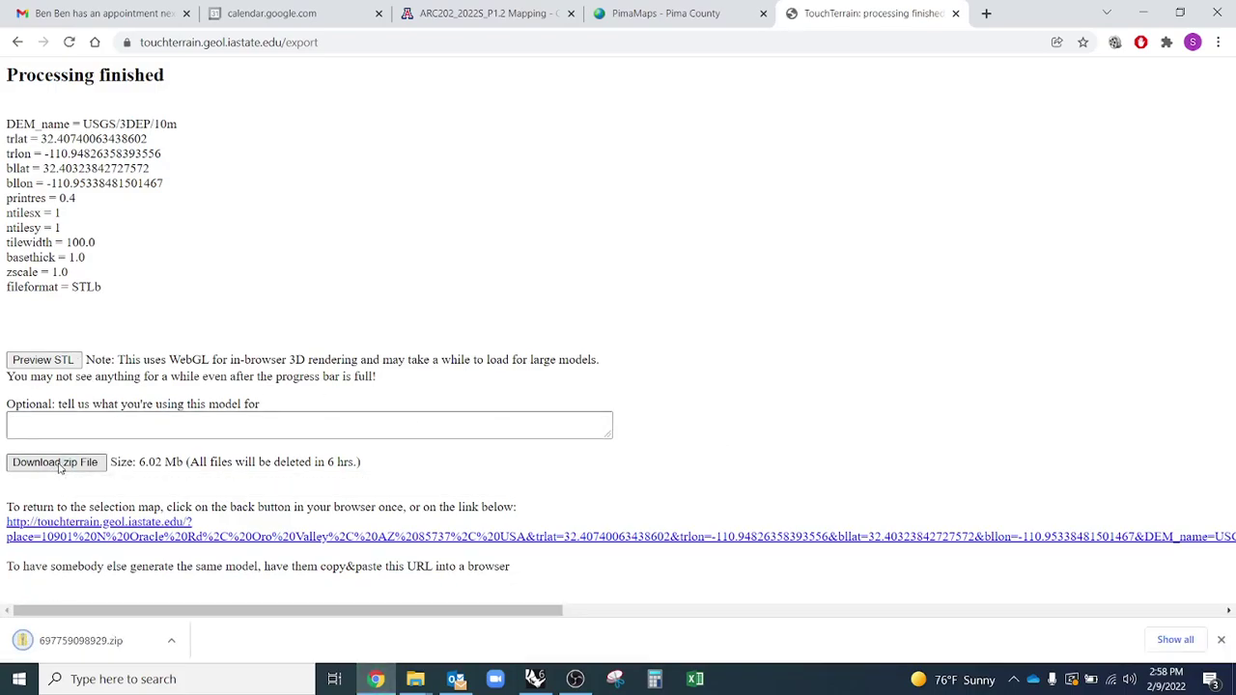
# Open the downloaded terrain zip in File Explorer and go up to the Downloads folder that contains it
pyautogui.click(173, 645)
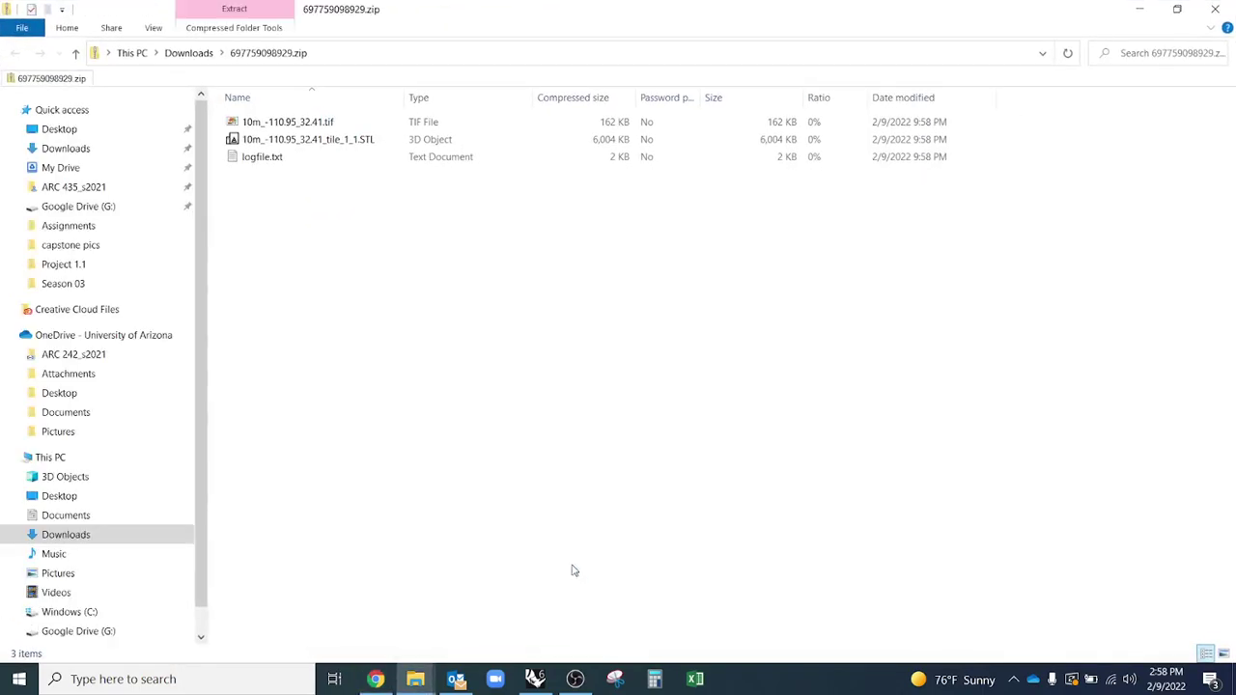
pyautogui.click(196, 55)
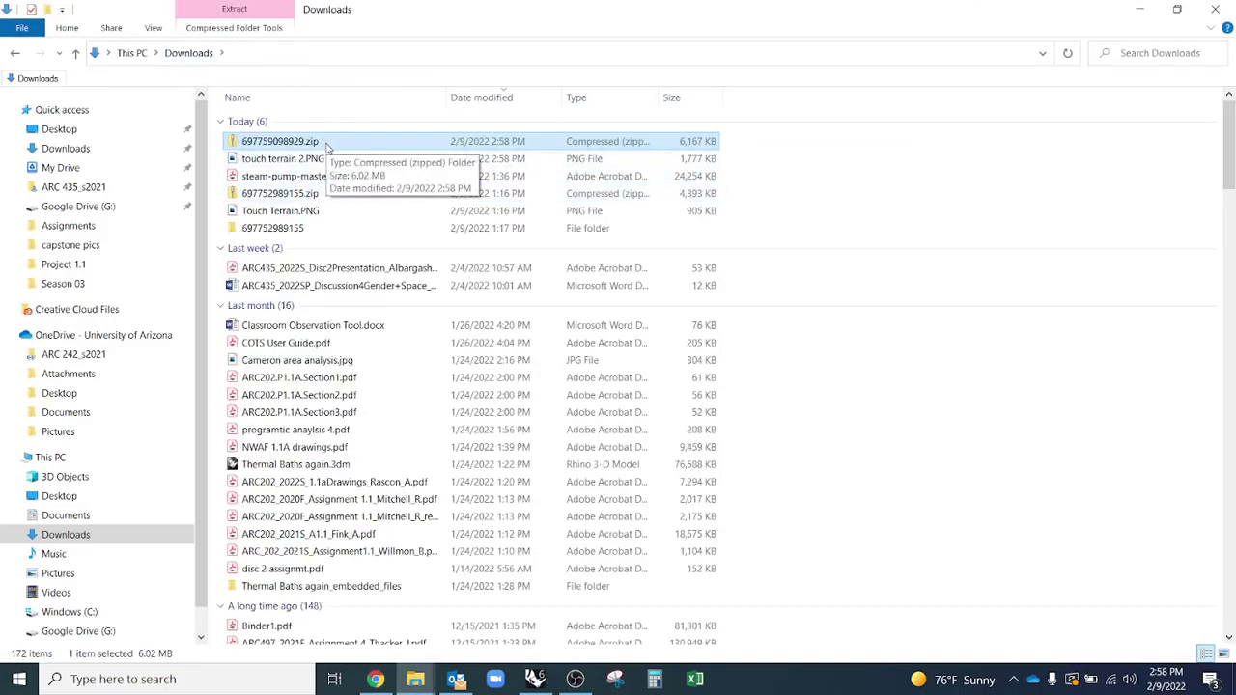
# Extract 697759098929.zip into its own folder within Downloads
pyautogui.rightClick(326, 146)
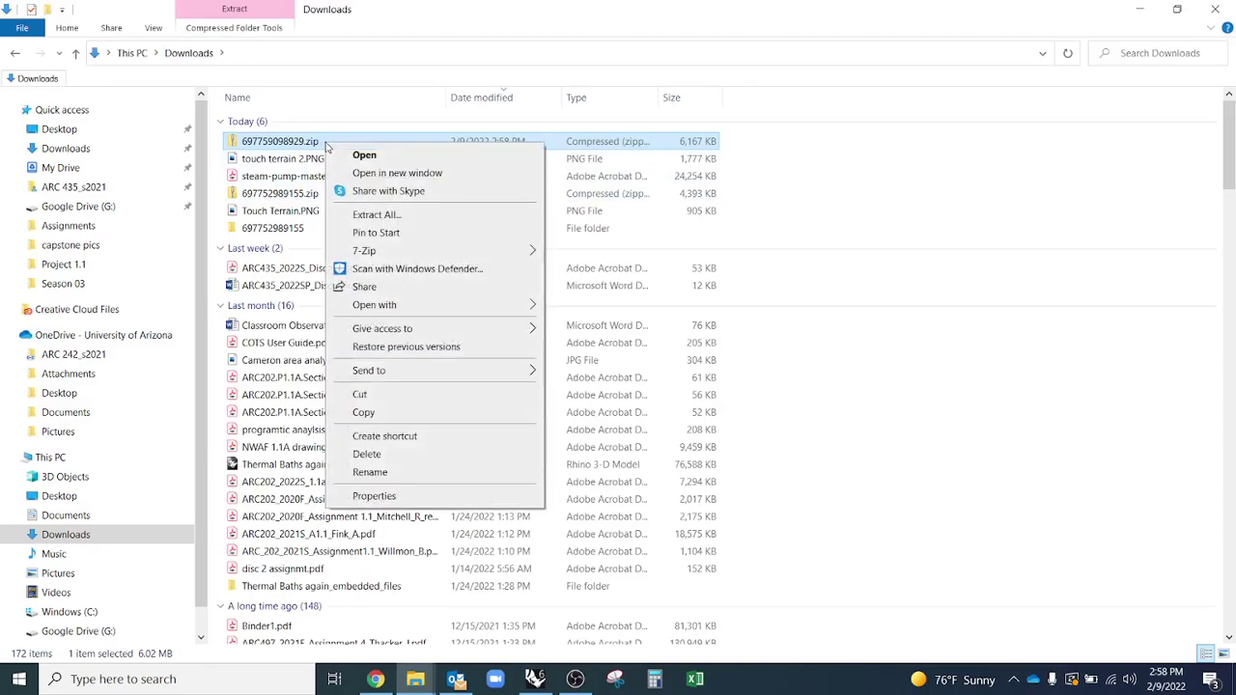
pyautogui.click(431, 214)
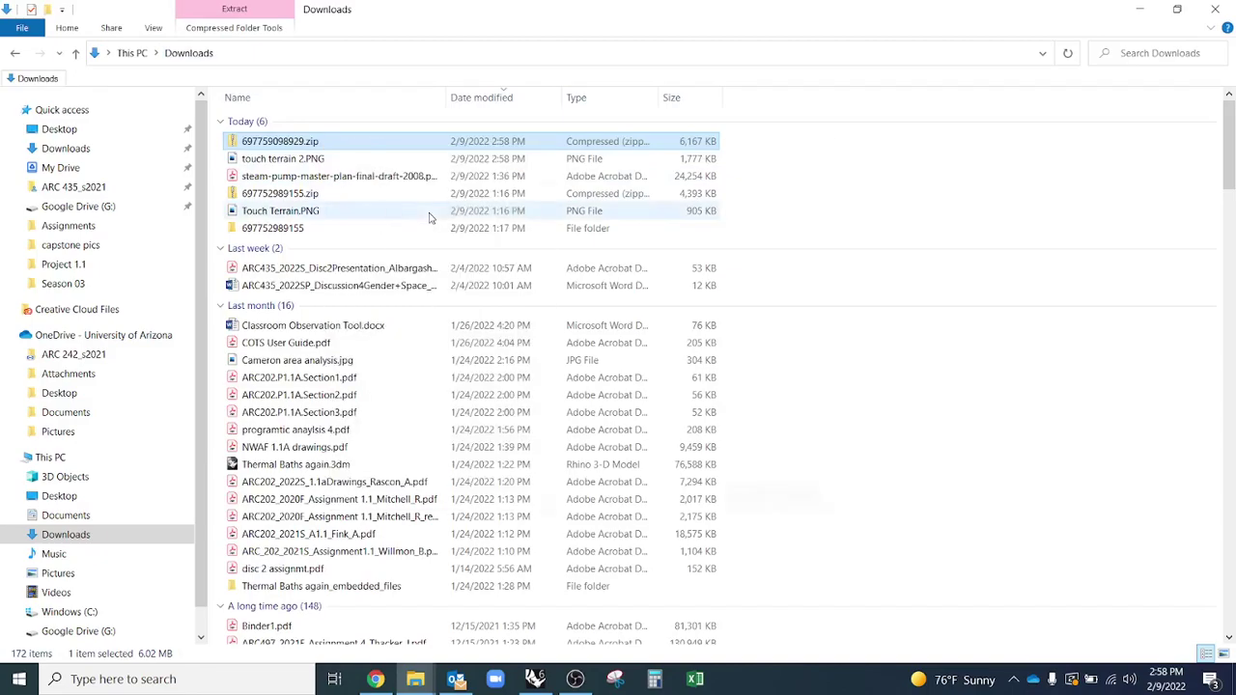
pyautogui.click(744, 503)
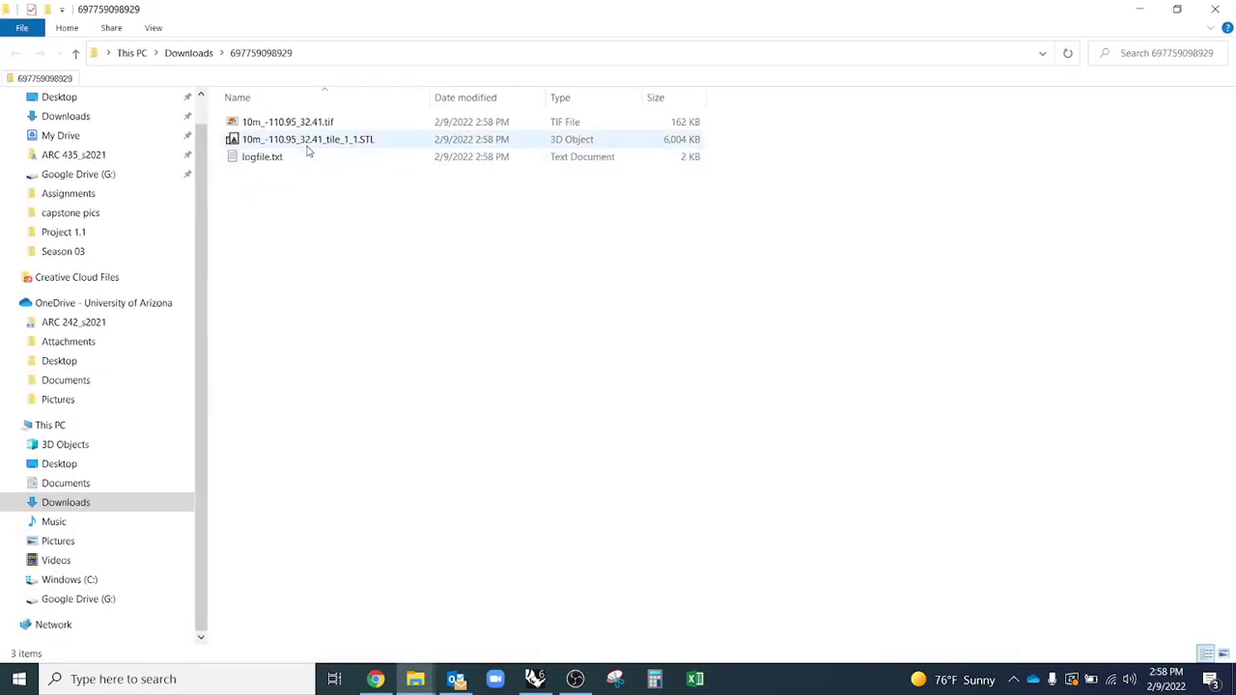
# Import the extracted terrain STL file into Rhino, with Millimeters as the STL model units and a 22.5-degree weld angle
pyautogui.click(307, 144)
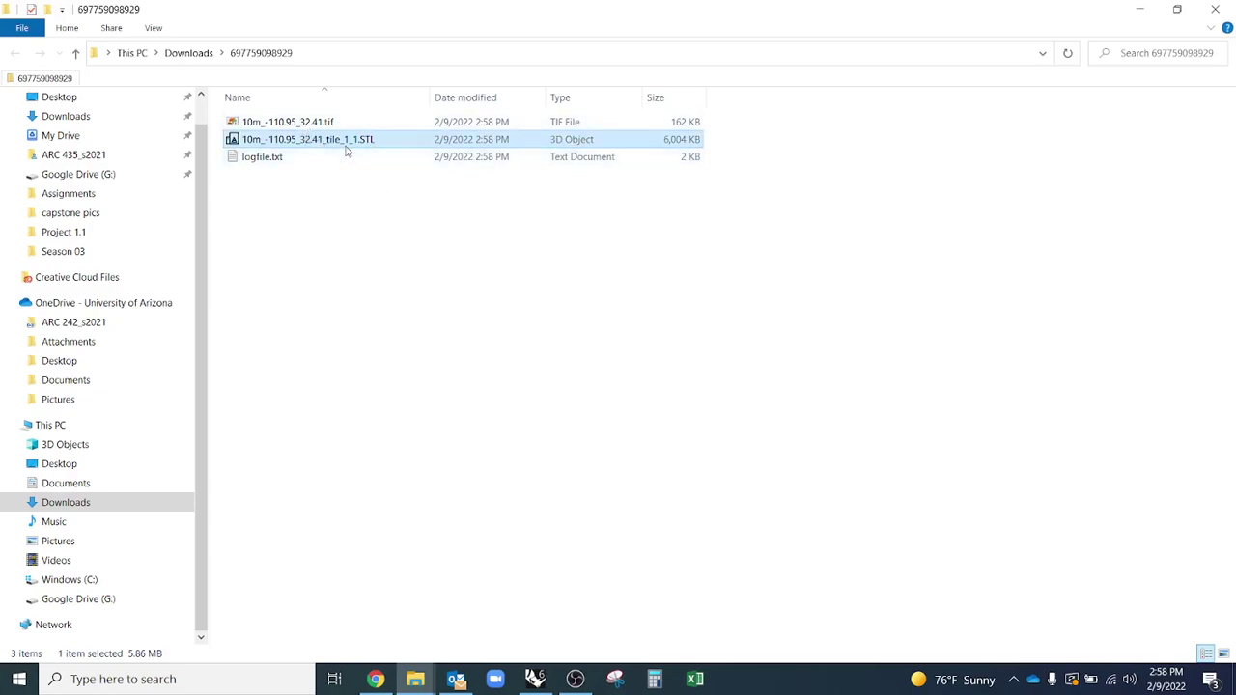
pyautogui.moveTo(345, 145); pyautogui.dragTo(258, 267)
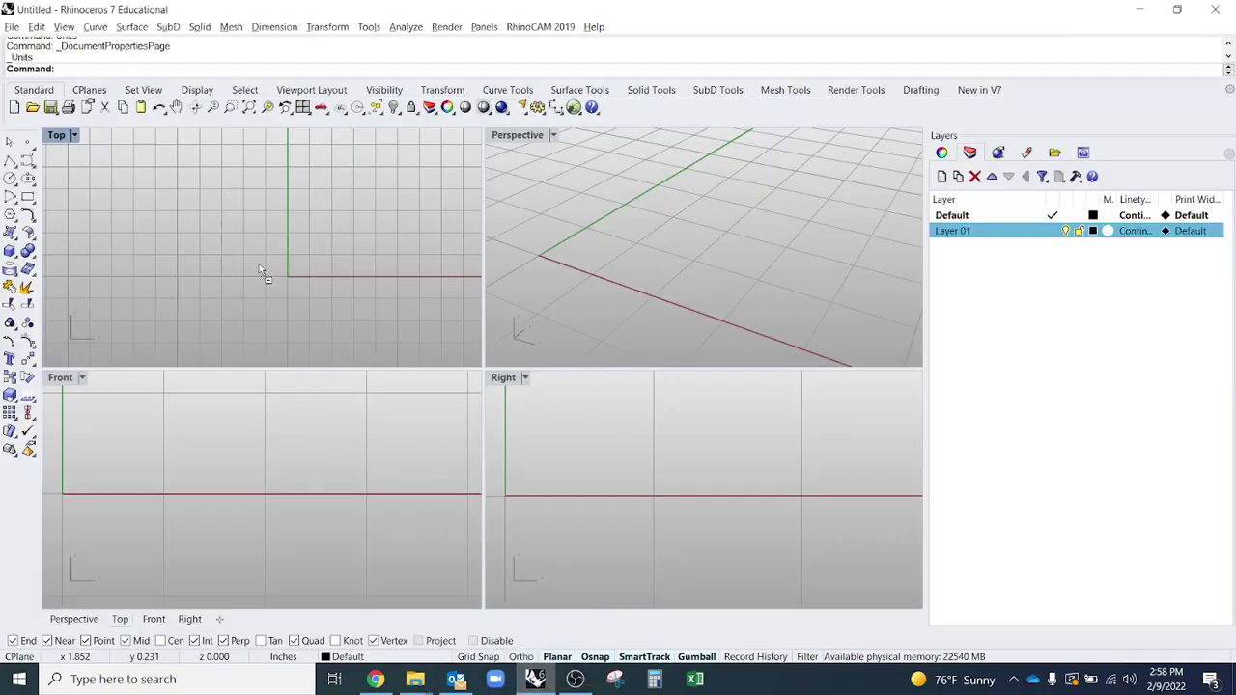
pyautogui.moveTo(259, 265); pyautogui.dragTo(257, 266)
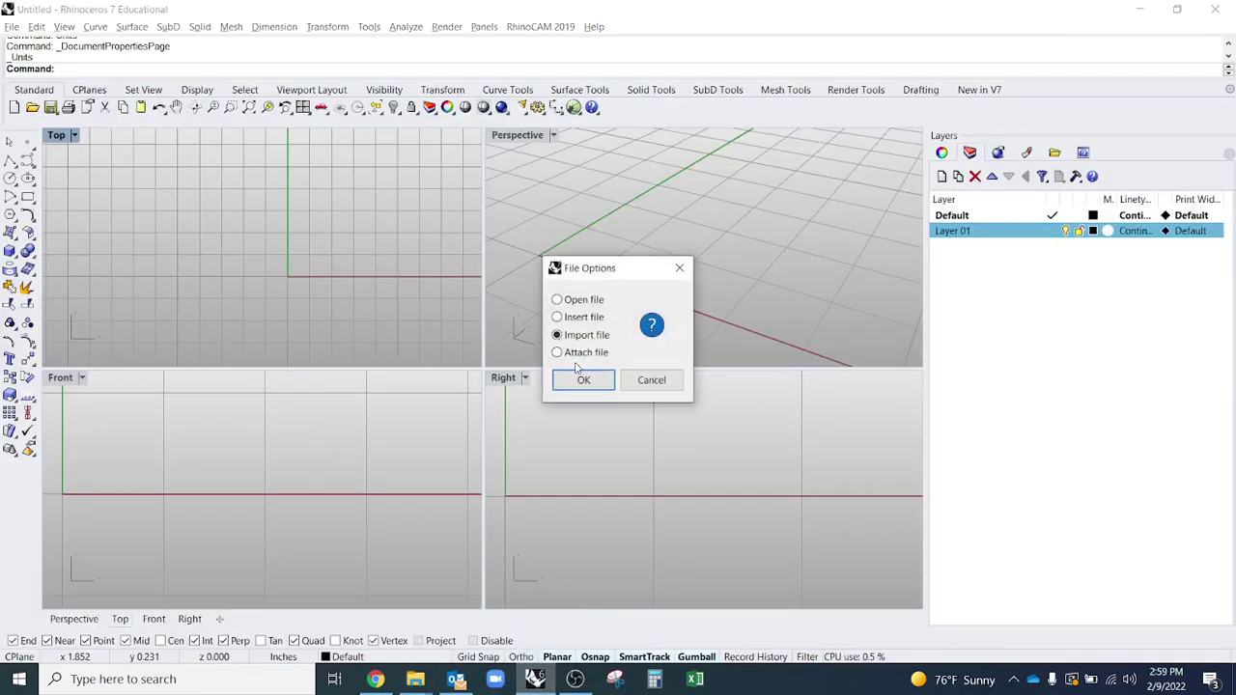
pyautogui.moveTo(611, 284); pyautogui.dragTo(385, 183)
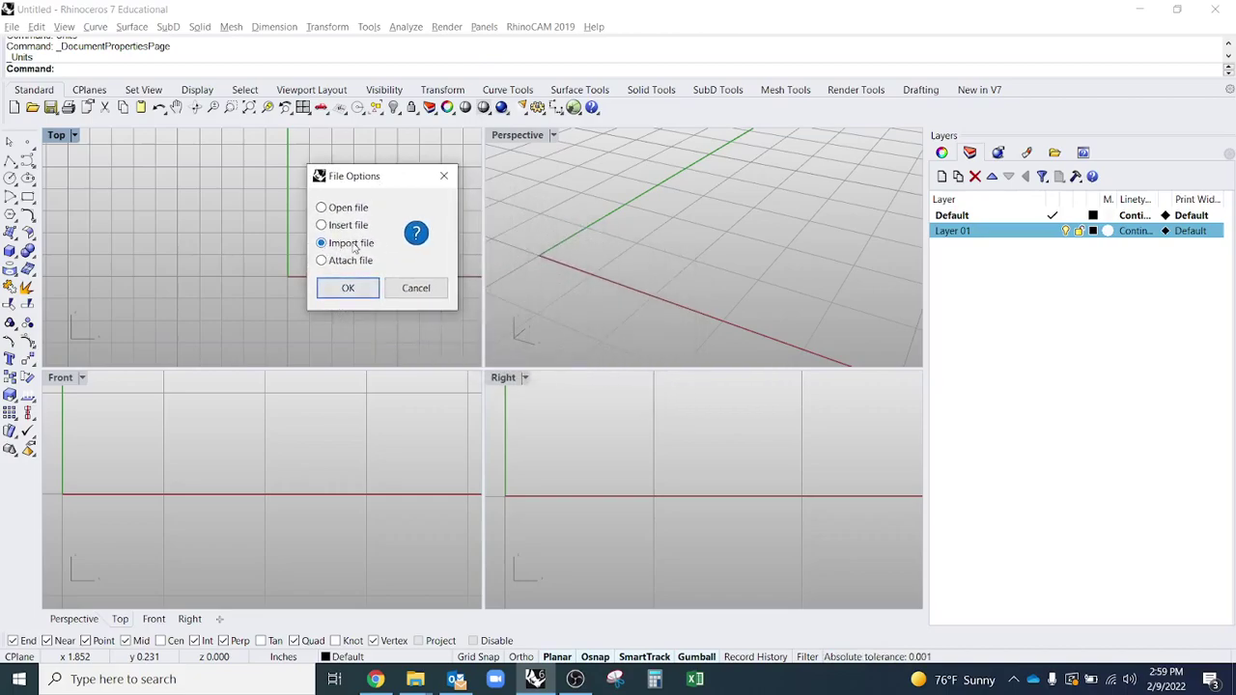
pyautogui.click(354, 296)
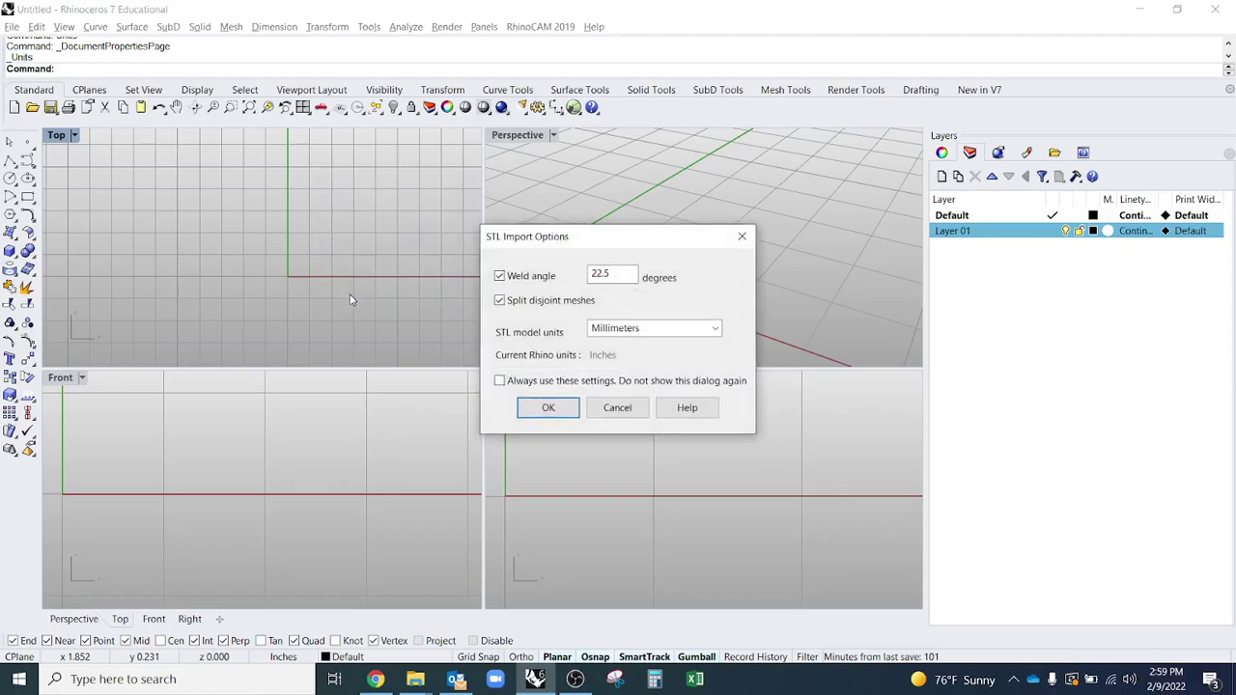
pyautogui.click(546, 407)
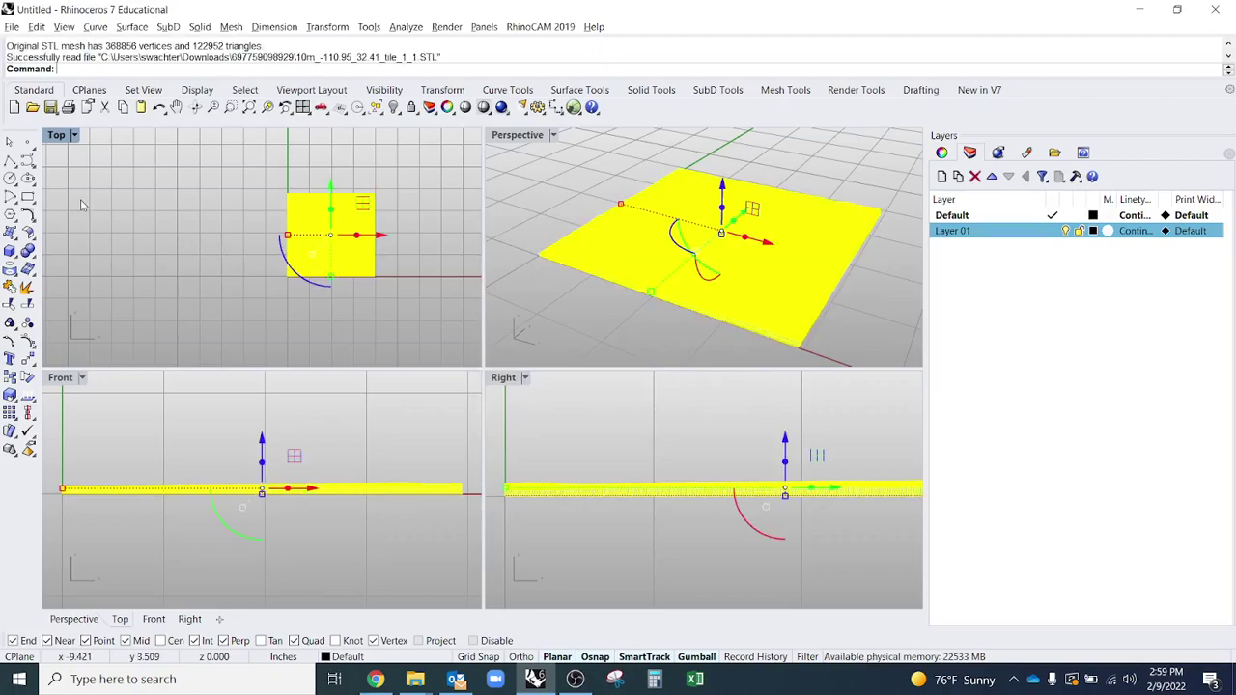
# Deselect the imported terrain mesh and maximize the Top viewport
pyautogui.click(190, 251)
pyautogui.scroll(10, 359, 254)
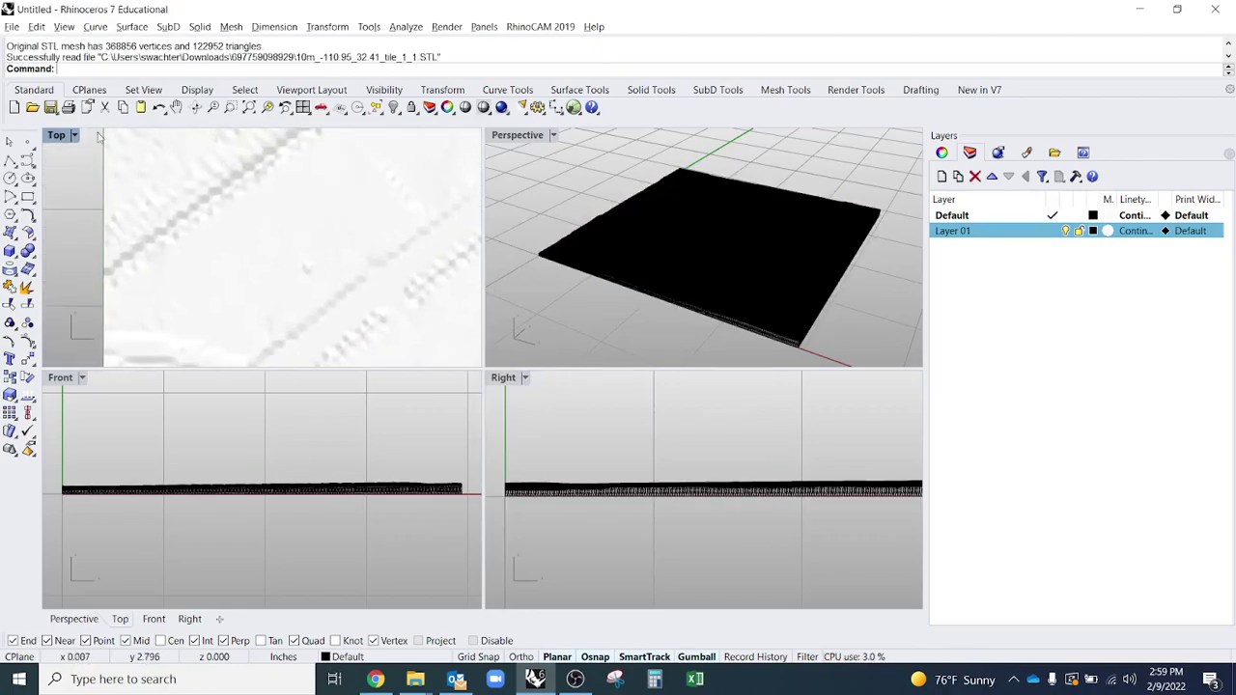
pyautogui.doubleClick(55, 135)
pyautogui.scroll(-6, 308, 333)
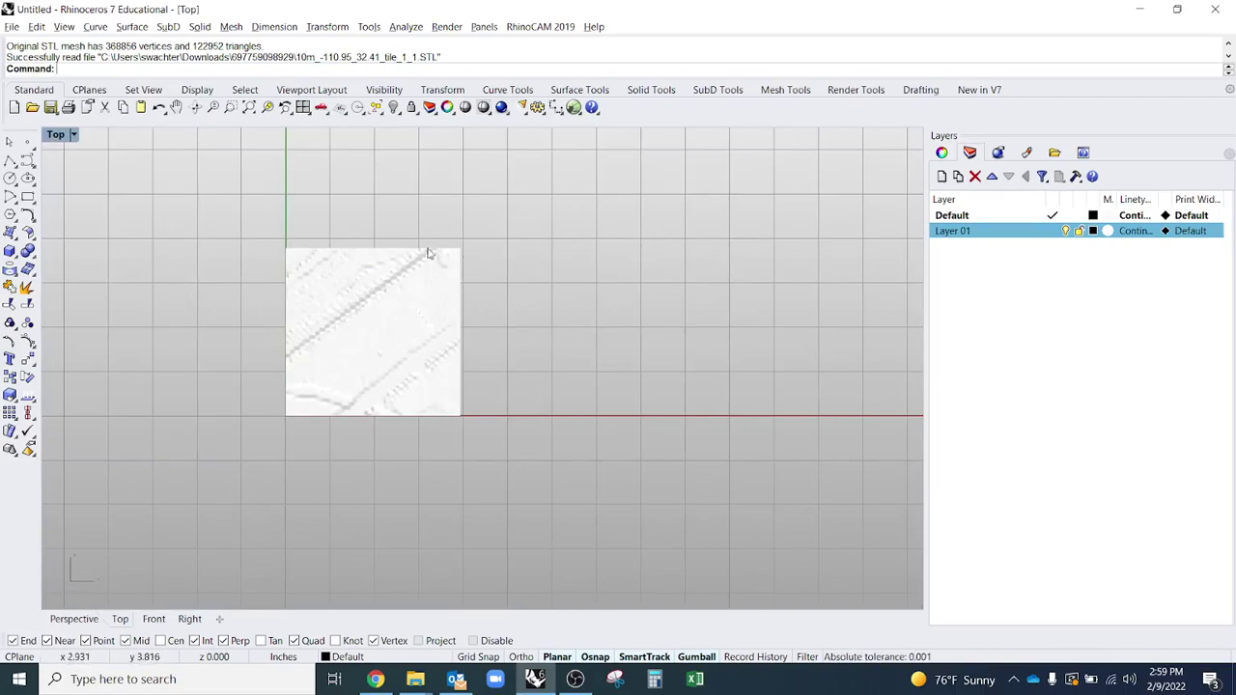
# Zoom to the model's extents and examine the terrain mesh's surface relief and edges from several angles
pyautogui.keyDown('ctrl'); pyautogui.keyDown('shift'); pyautogui.moveTo(371, 402); pyautogui.dragTo(396, 333, button='right'); pyautogui.keyUp('shift'); pyautogui.keyUp('ctrl')
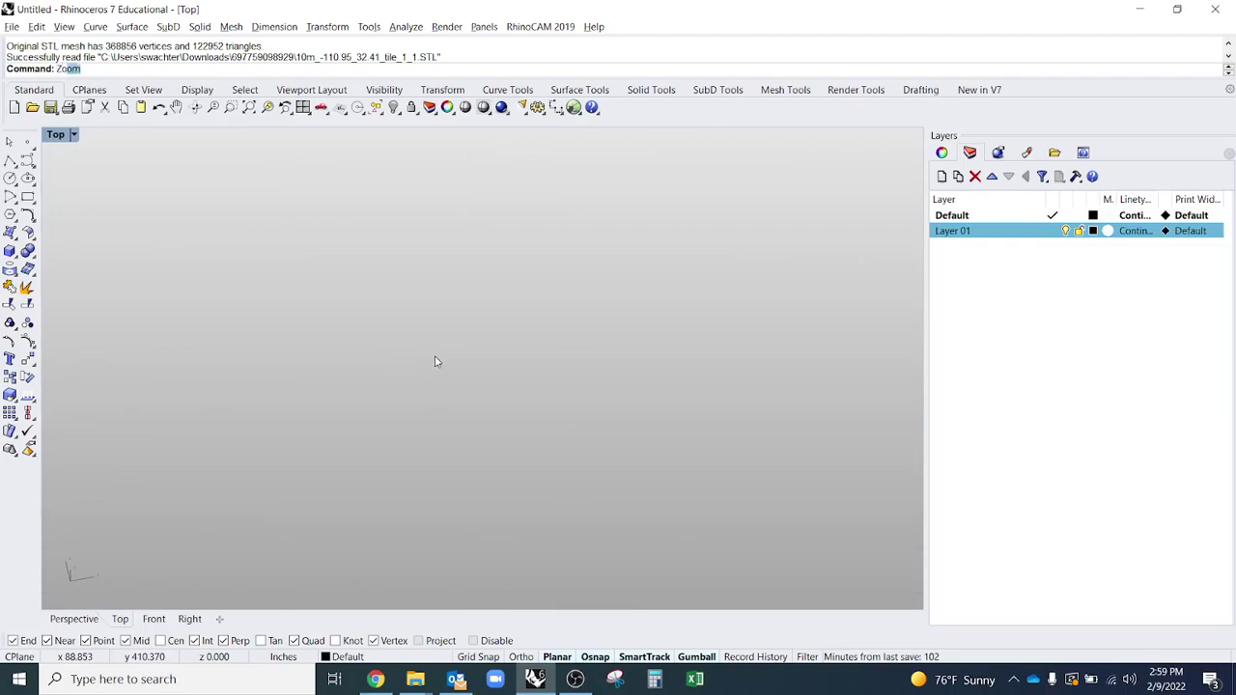
pyautogui.press('Return')
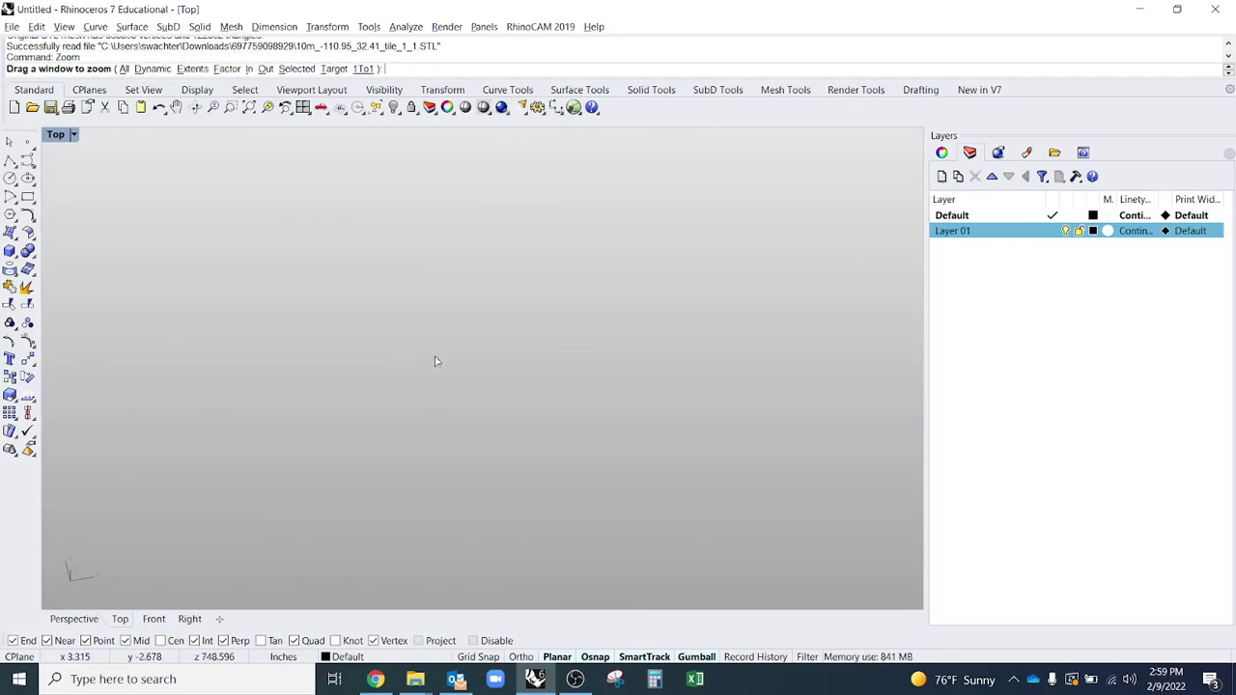
pyautogui.click(190, 69)
pyautogui.keyDown('ctrl'); pyautogui.keyDown('shift'); pyautogui.moveTo(721, 473); pyautogui.dragTo(638, 382, button='right'); pyautogui.keyUp('shift'); pyautogui.keyUp('ctrl')
pyautogui.scroll(7, 463, 389)
pyautogui.keyDown('ctrl'); pyautogui.keyDown('shift'); pyautogui.moveTo(463, 389); pyautogui.dragTo(522, 367, button='right'); pyautogui.keyUp('shift'); pyautogui.keyUp('ctrl')
pyautogui.scroll(-5, 521, 367)
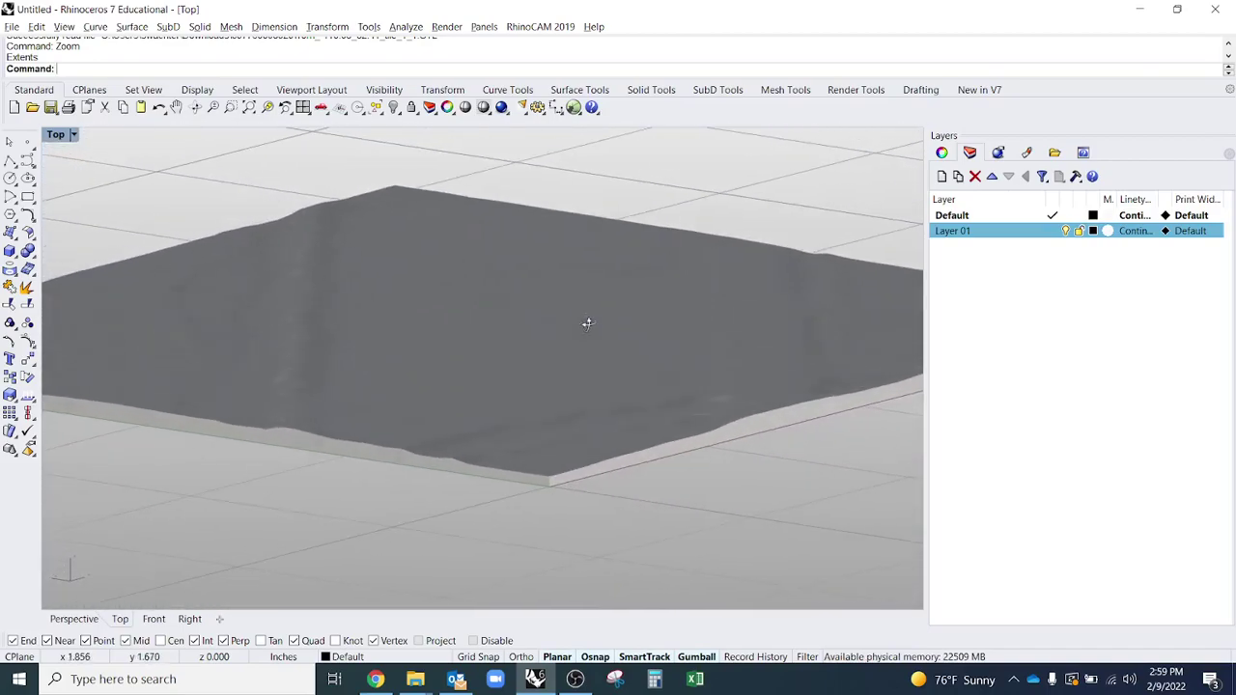
pyautogui.scroll(2, 585, 323)
pyautogui.scroll(3, 491, 361)
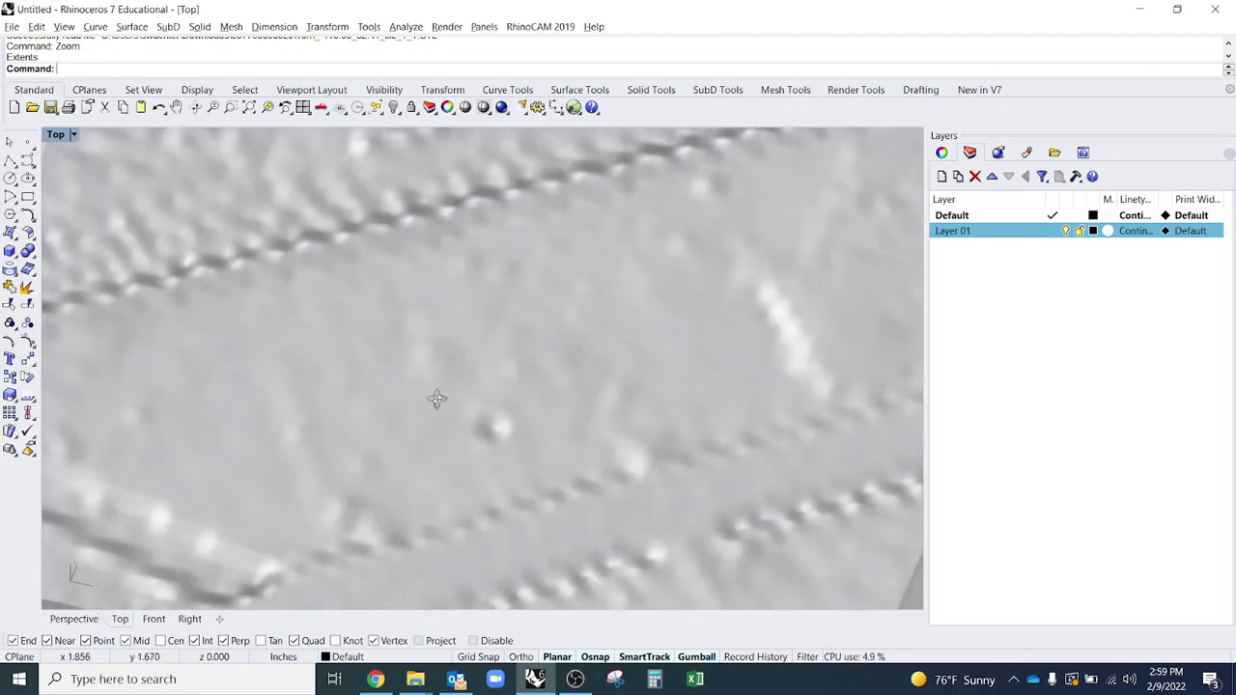
pyautogui.scroll(-6, 444, 387)
pyautogui.scroll(2, 483, 381)
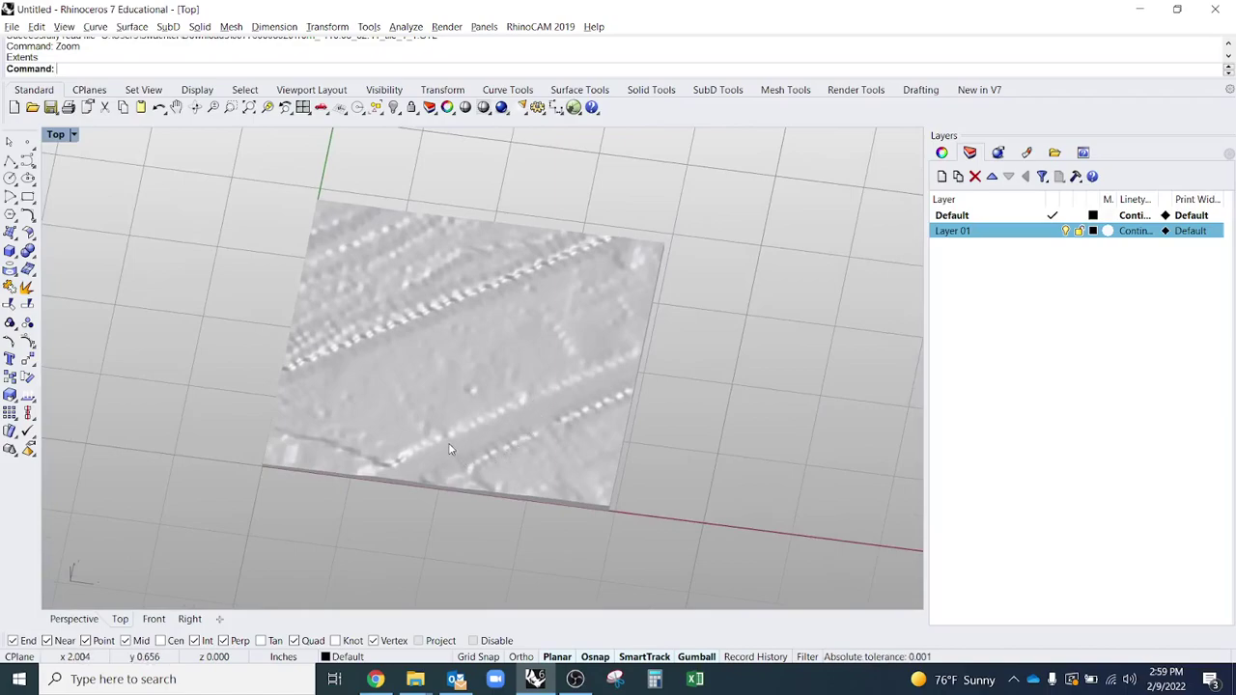
pyautogui.keyDown('ctrl'); pyautogui.keyDown('shift'); pyautogui.moveTo(436, 445); pyautogui.dragTo(446, 436, button='right'); pyautogui.keyUp('shift'); pyautogui.keyUp('ctrl')
pyautogui.keyDown('ctrl'); pyautogui.keyDown('shift'); pyautogui.moveTo(534, 470); pyautogui.dragTo(530, 476, button='right'); pyautogui.keyUp('shift'); pyautogui.keyUp('ctrl')
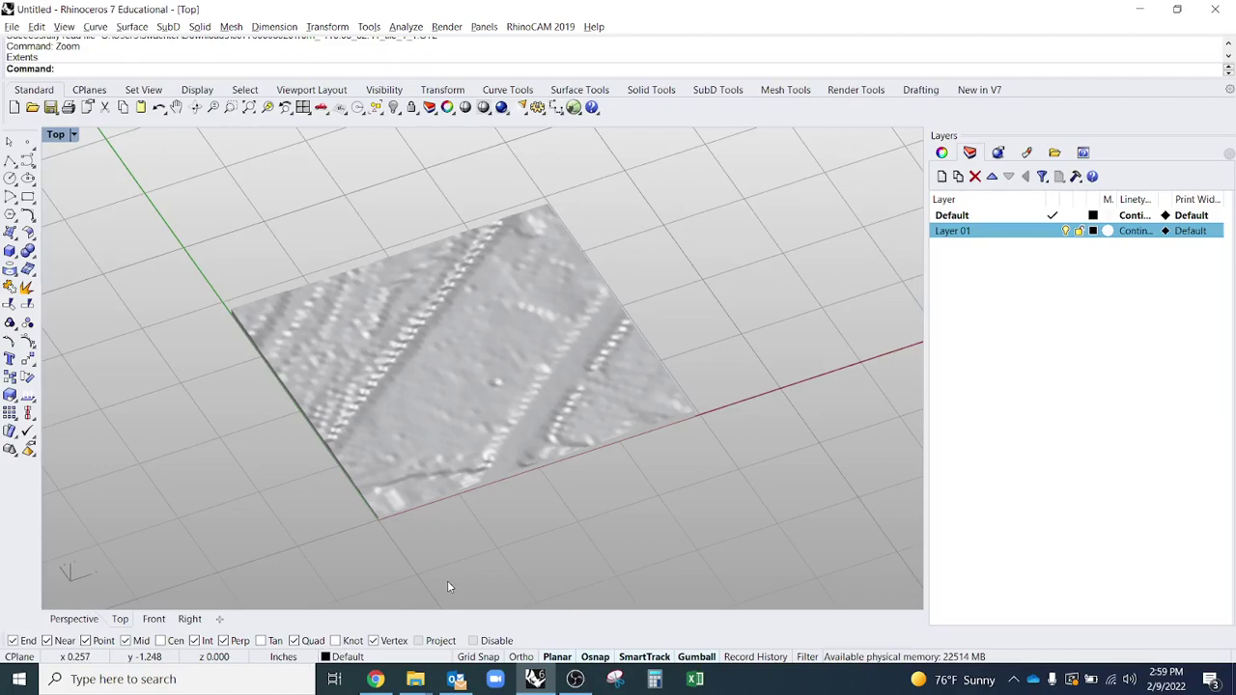
# Change the document's model units to Feet and scale the existing model to match
pyautogui.write('itss')
pyautogui.press('Return')
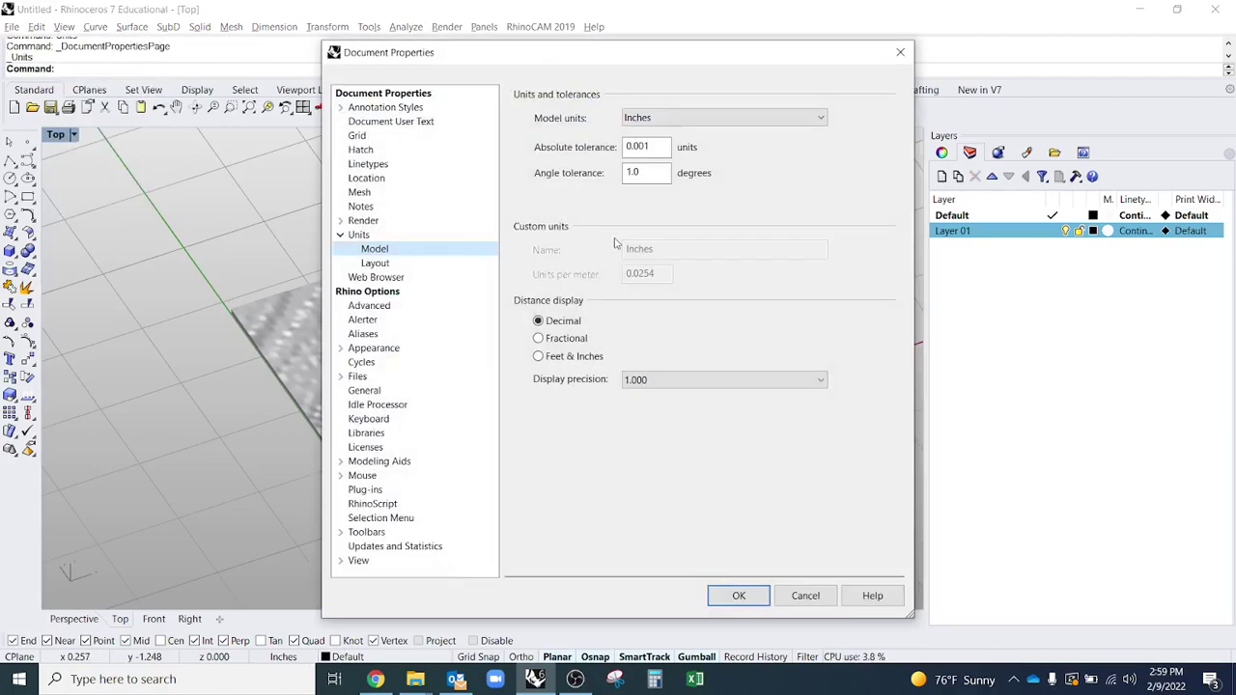
pyautogui.click(679, 118)
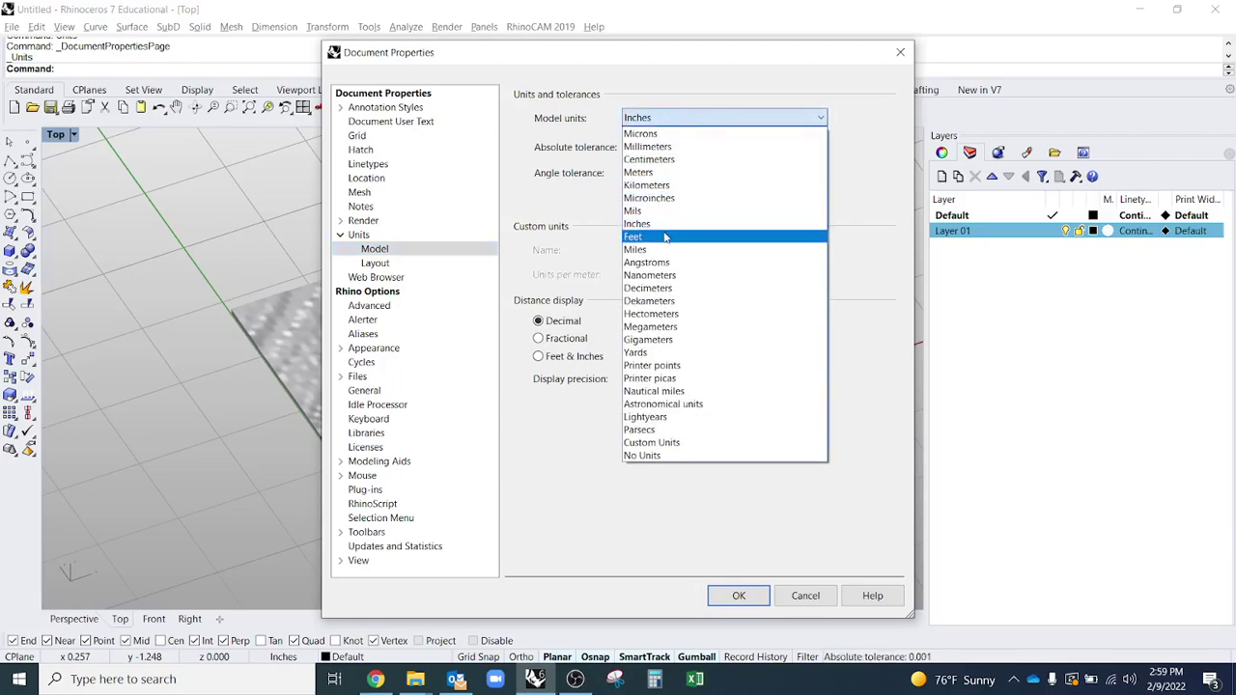
pyautogui.click(664, 236)
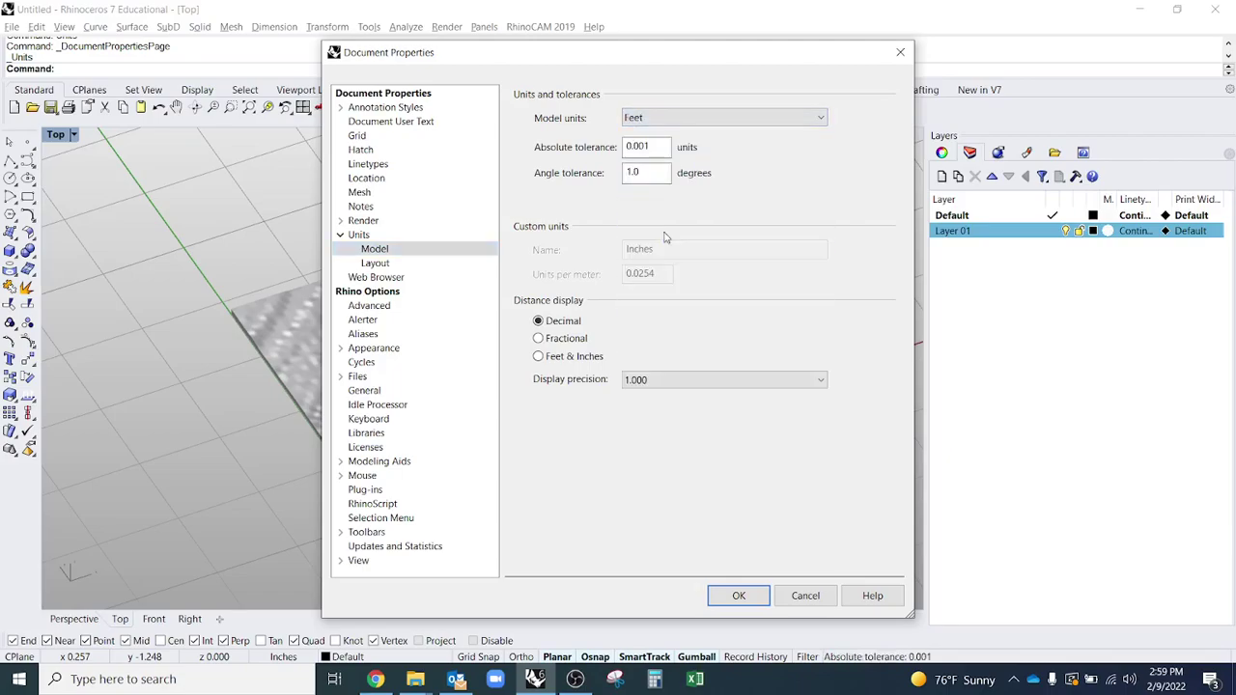
pyautogui.click(740, 596)
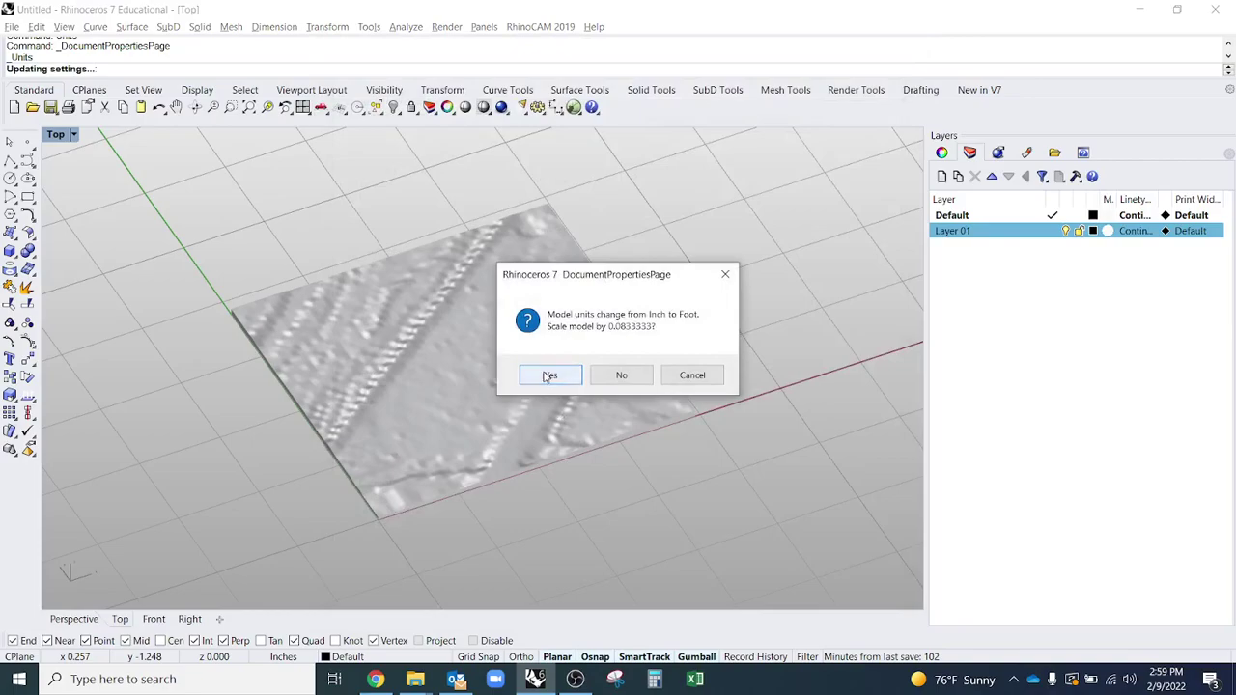
pyautogui.click(550, 376)
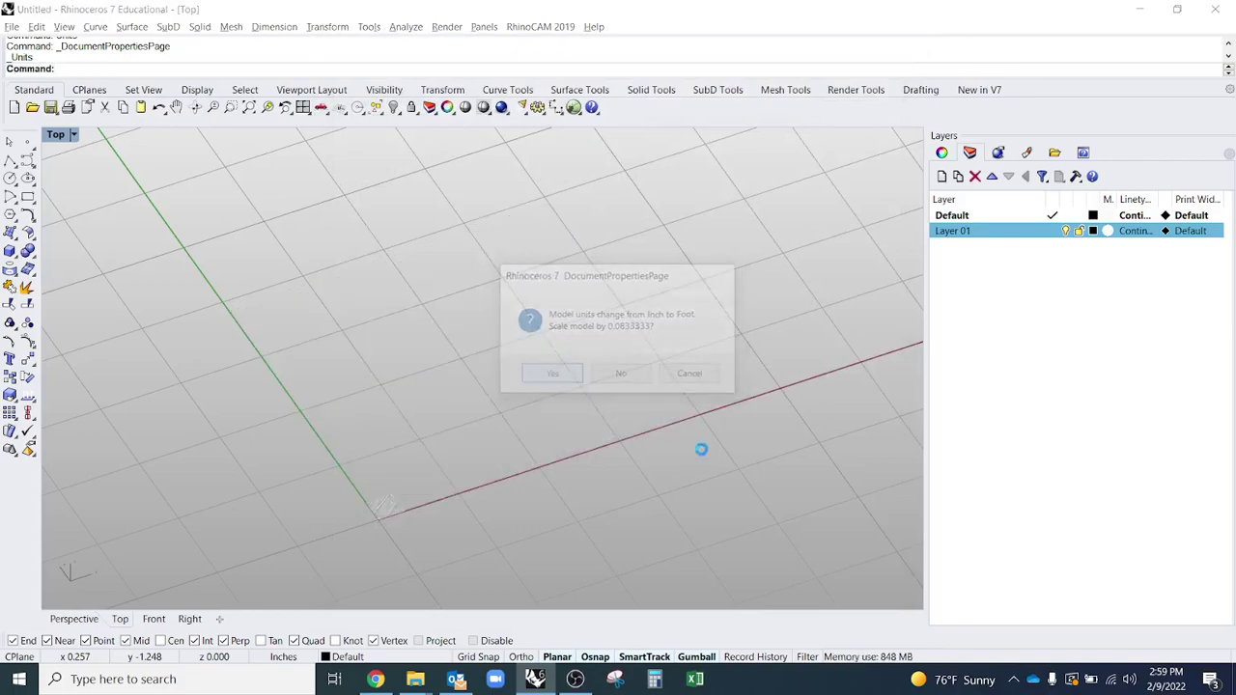
pyautogui.click(726, 396)
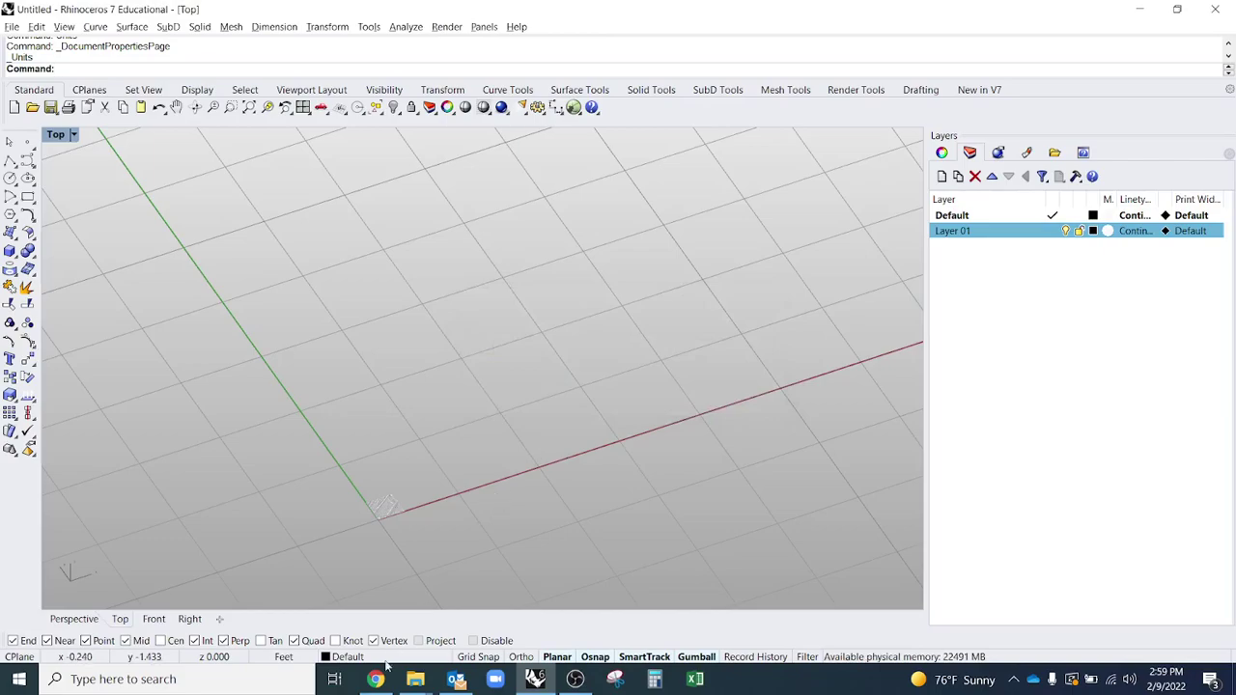
# Insert touch terrain 2.PNG from Downloads as a picture on the ground plane, beside the terrain mesh and much larger than it
pyautogui.click(415, 679)
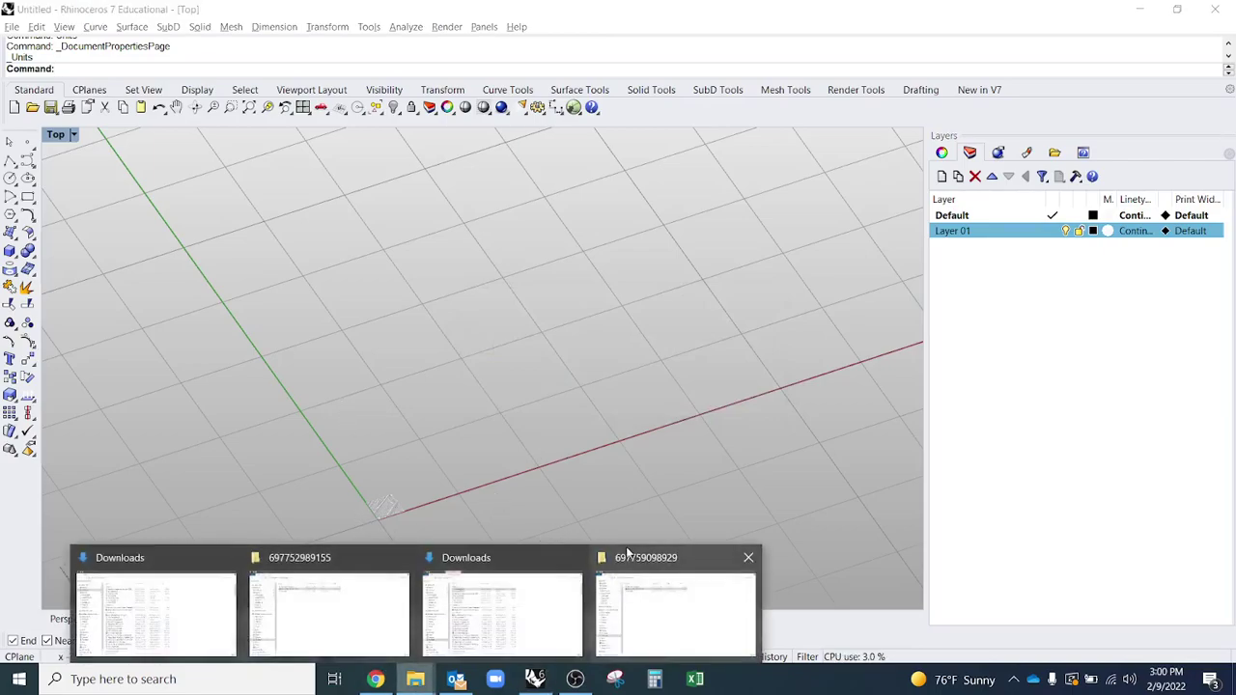
pyautogui.click(502, 613)
pyautogui.click(287, 160)
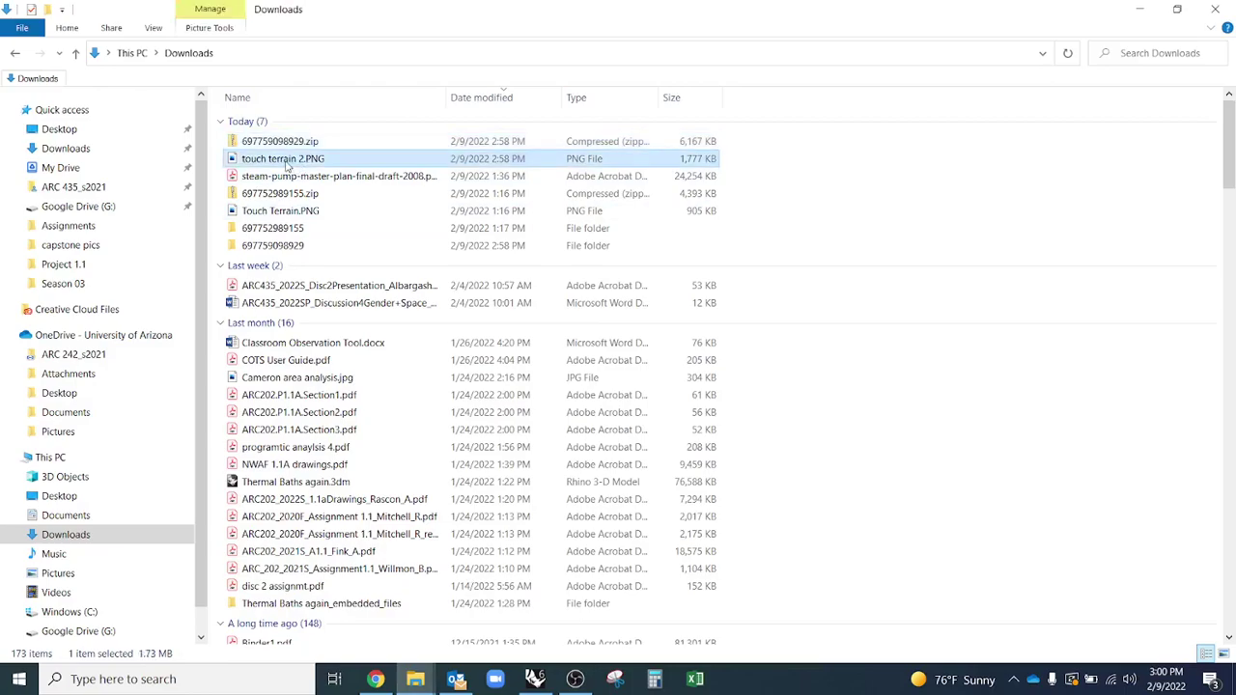
pyautogui.moveTo(266, 166); pyautogui.dragTo(433, 363)
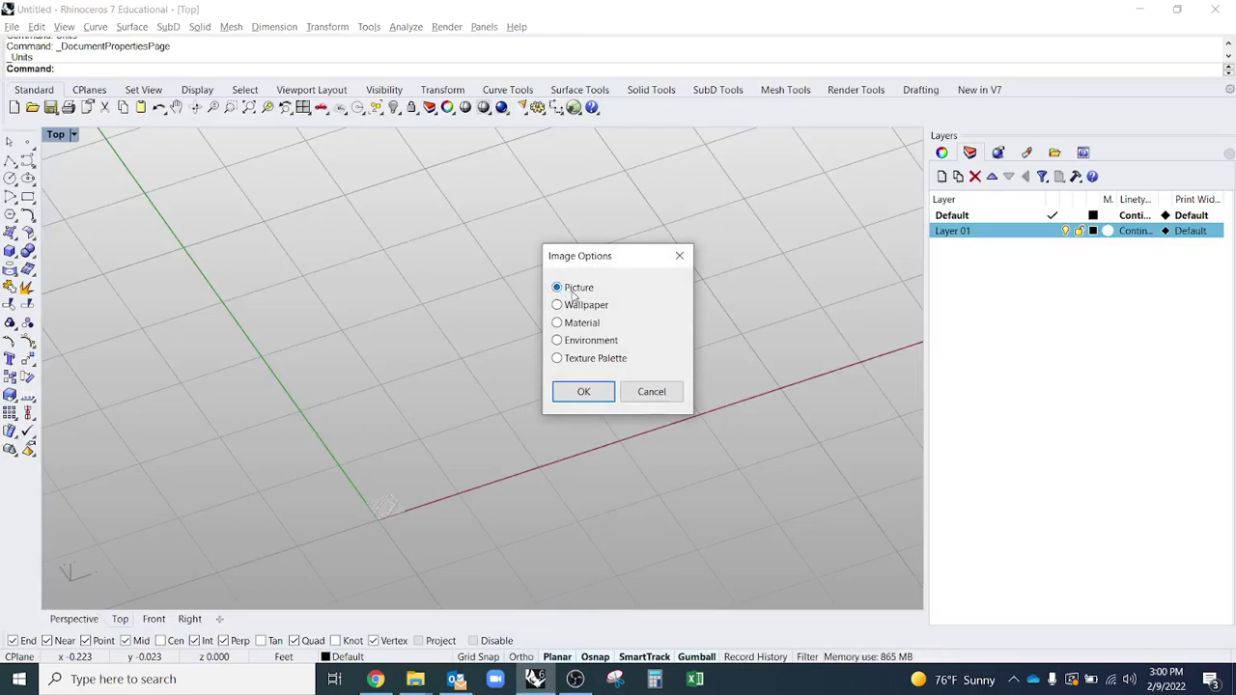
pyautogui.click(584, 394)
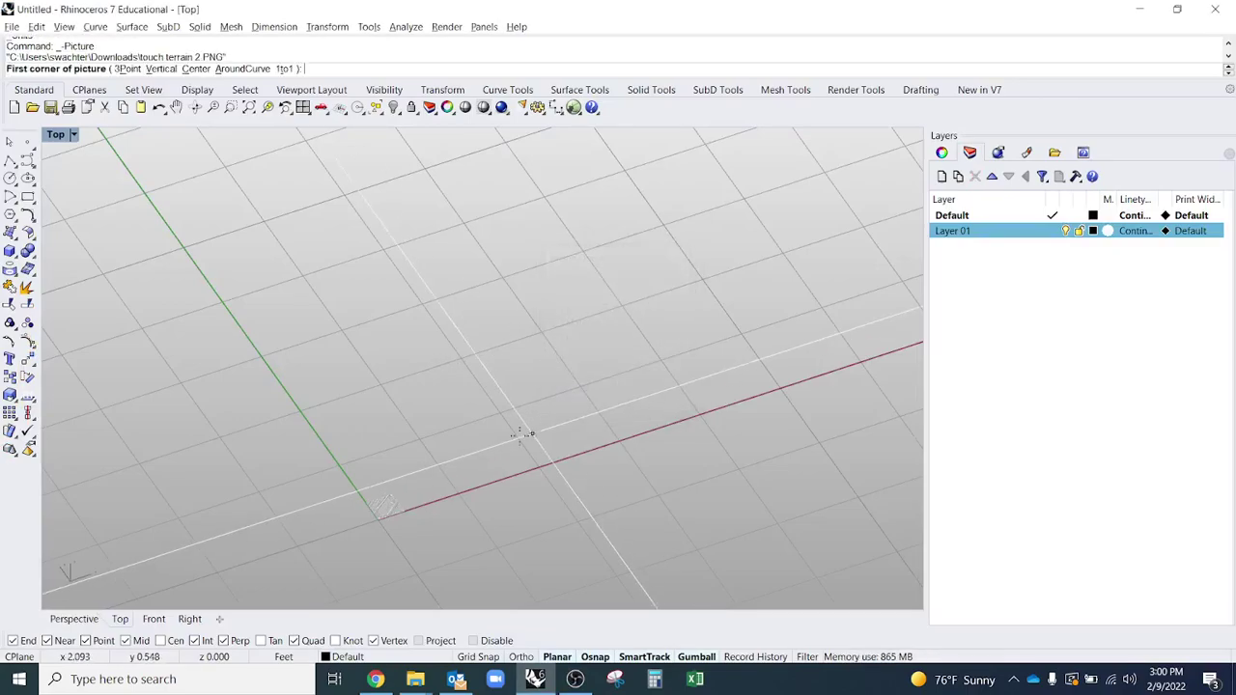
pyautogui.scroll(-3, 358, 419)
pyautogui.click(343, 397)
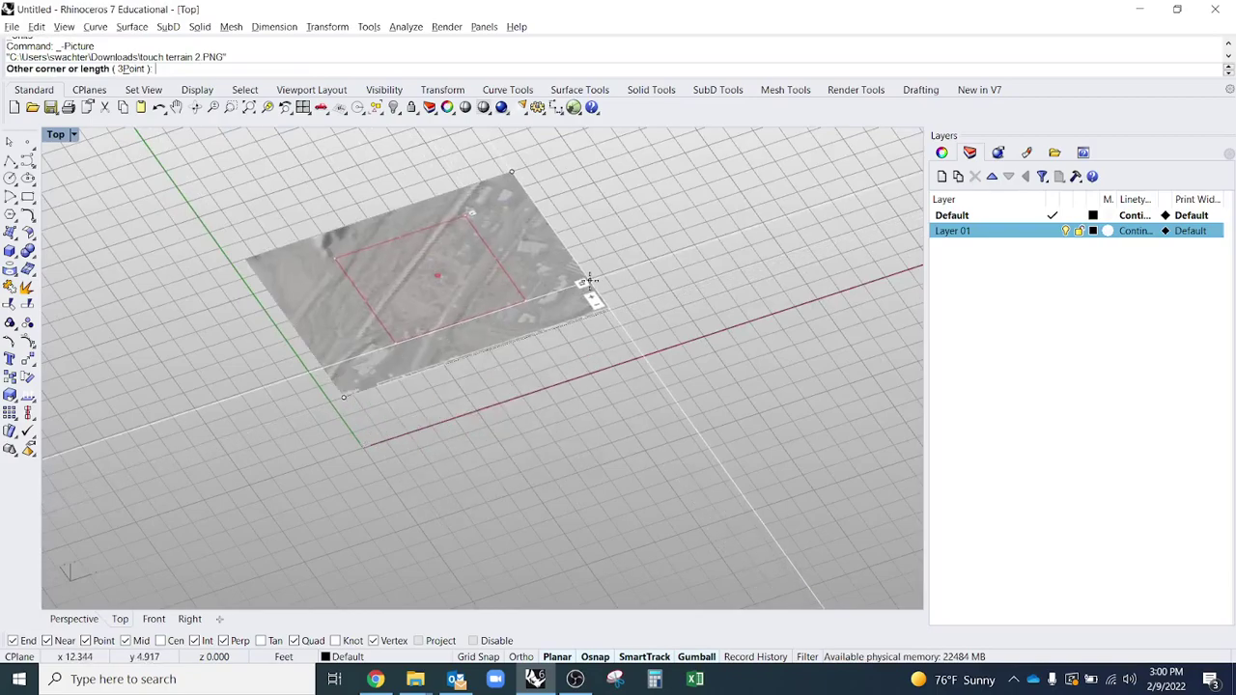
pyautogui.click(565, 231)
# Check the map picture's scale bar, select the picture and restore the straight Top view
pyautogui.moveTo(601, 338); pyautogui.dragTo(532, 353, button='right')
pyautogui.scroll(6, 532, 354)
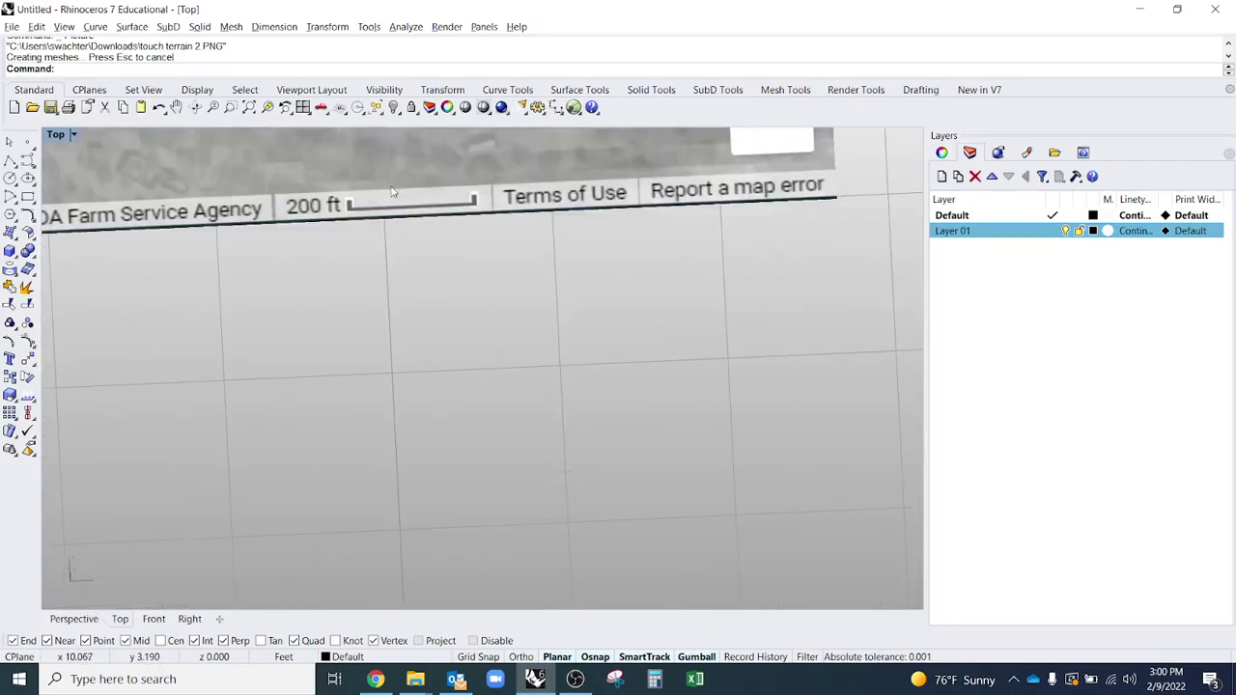
pyautogui.scroll(-5, 503, 263)
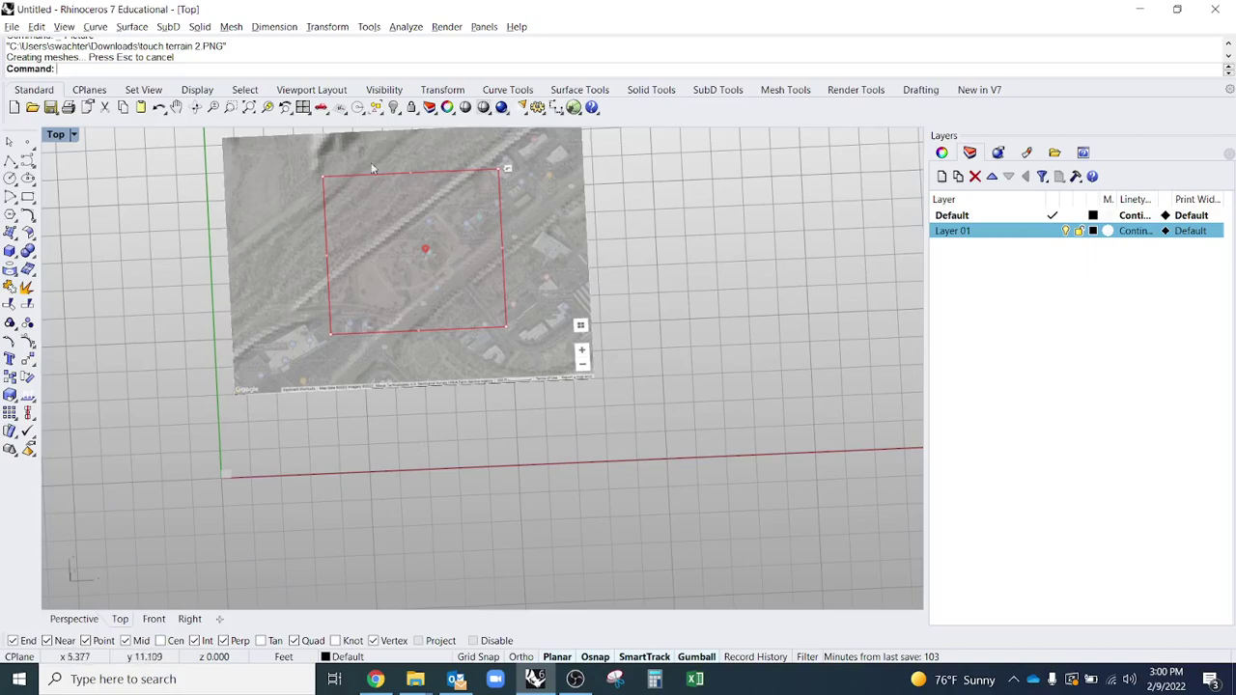
pyautogui.click(540, 291)
pyautogui.write('Top')
pyautogui.press('Return')
# Scale the map picture from the left end of its scale bar, using the bar's full length as reference for 200 ft
pyautogui.scroll(8, 528, 365)
pyautogui.scroll(2, 509, 287)
pyautogui.press('Return')
pyautogui.scroll(4, 512, 333)
pyautogui.moveTo(367, 343); pyautogui.dragTo(338, 347, button='right')
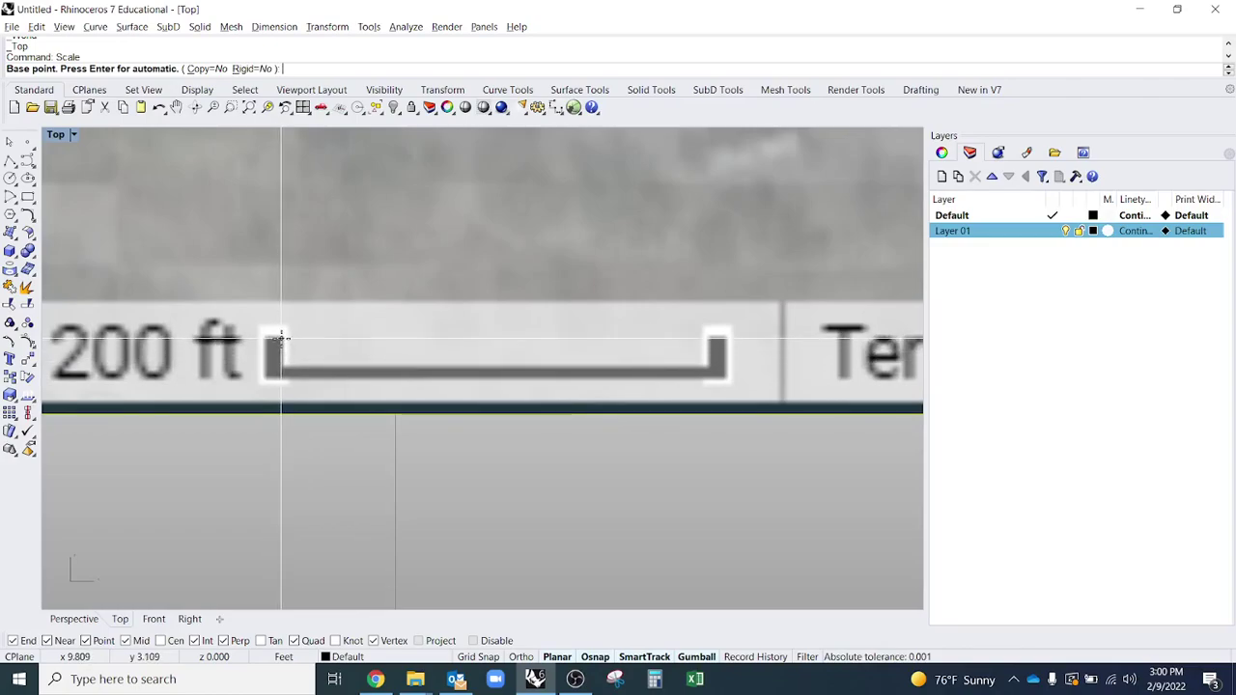
pyautogui.click(281, 337)
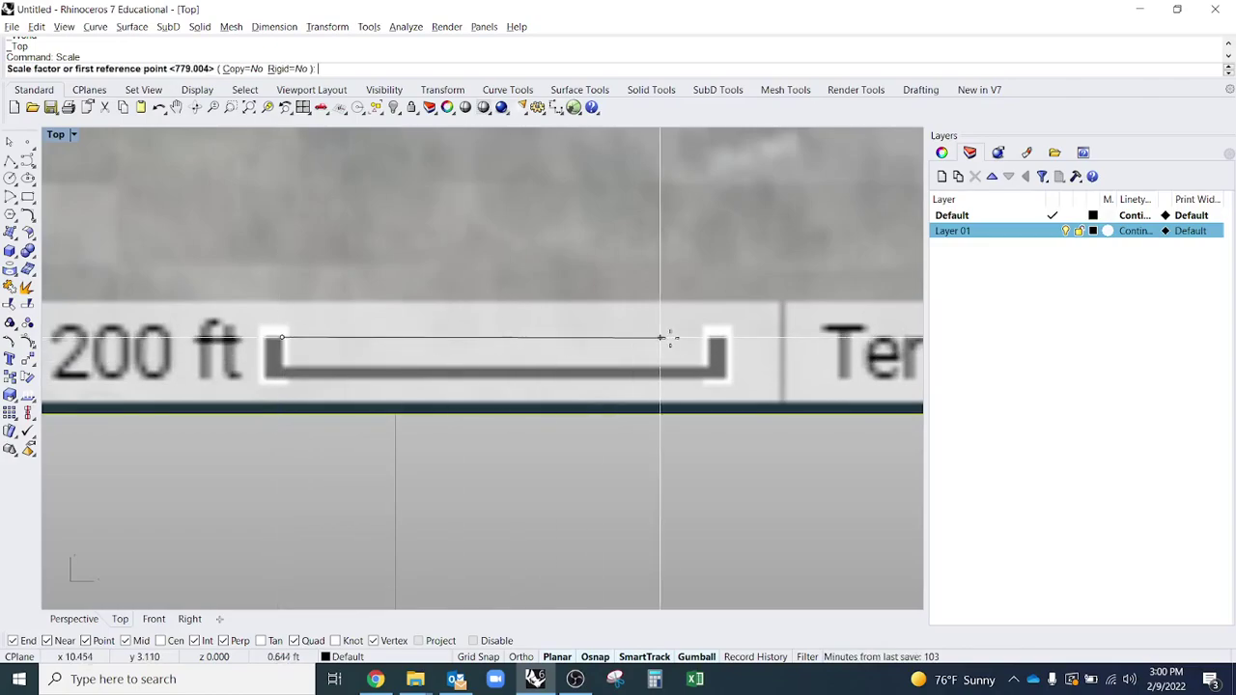
pyautogui.click(726, 336)
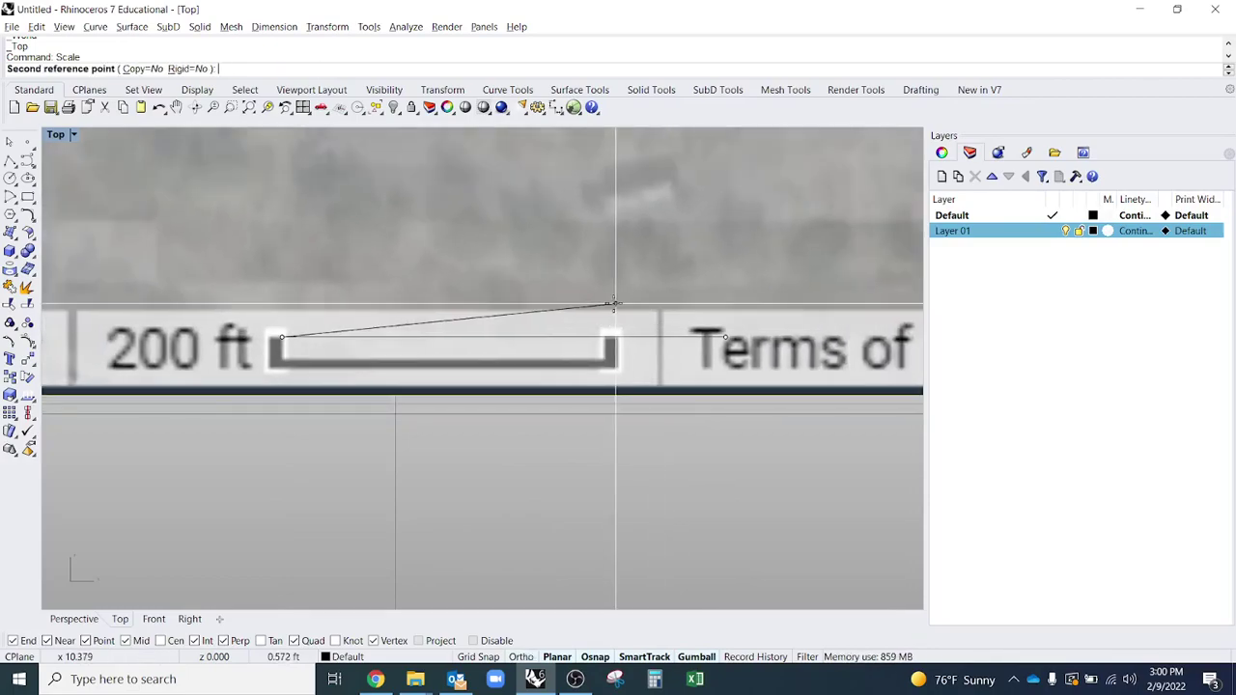
pyautogui.scroll(-5, 653, 430)
pyautogui.scroll(3, 681, 377)
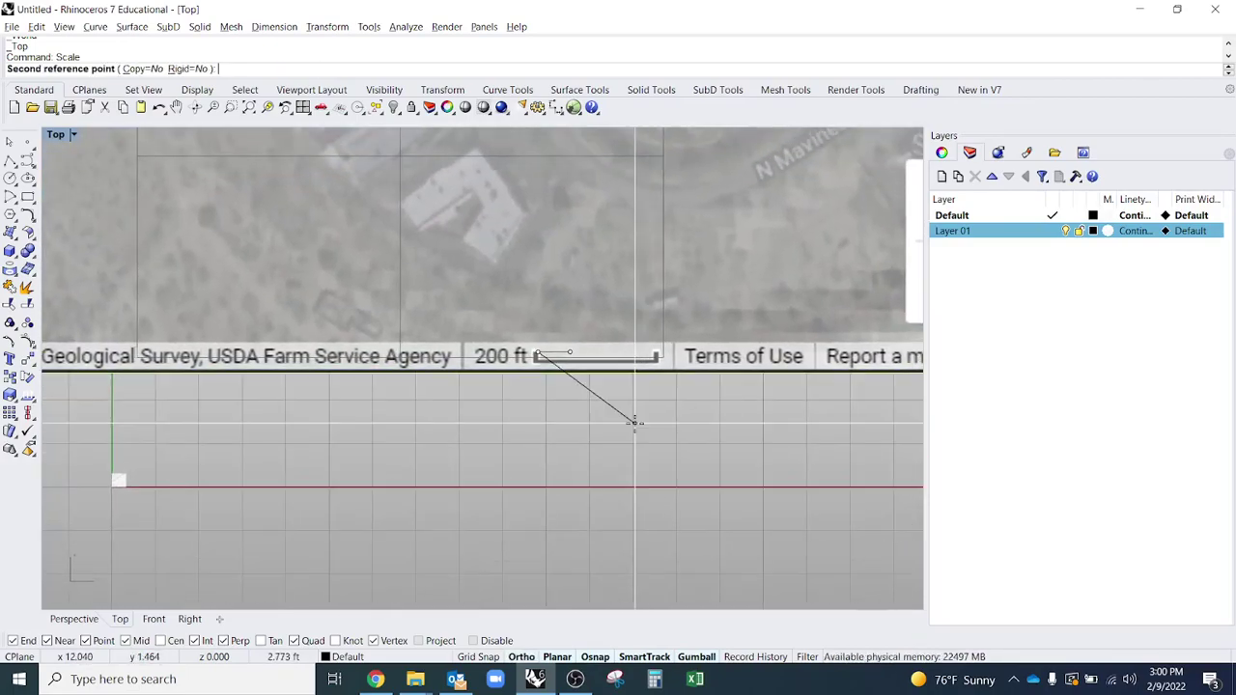
pyautogui.scroll(5, 649, 421)
pyautogui.write('200')
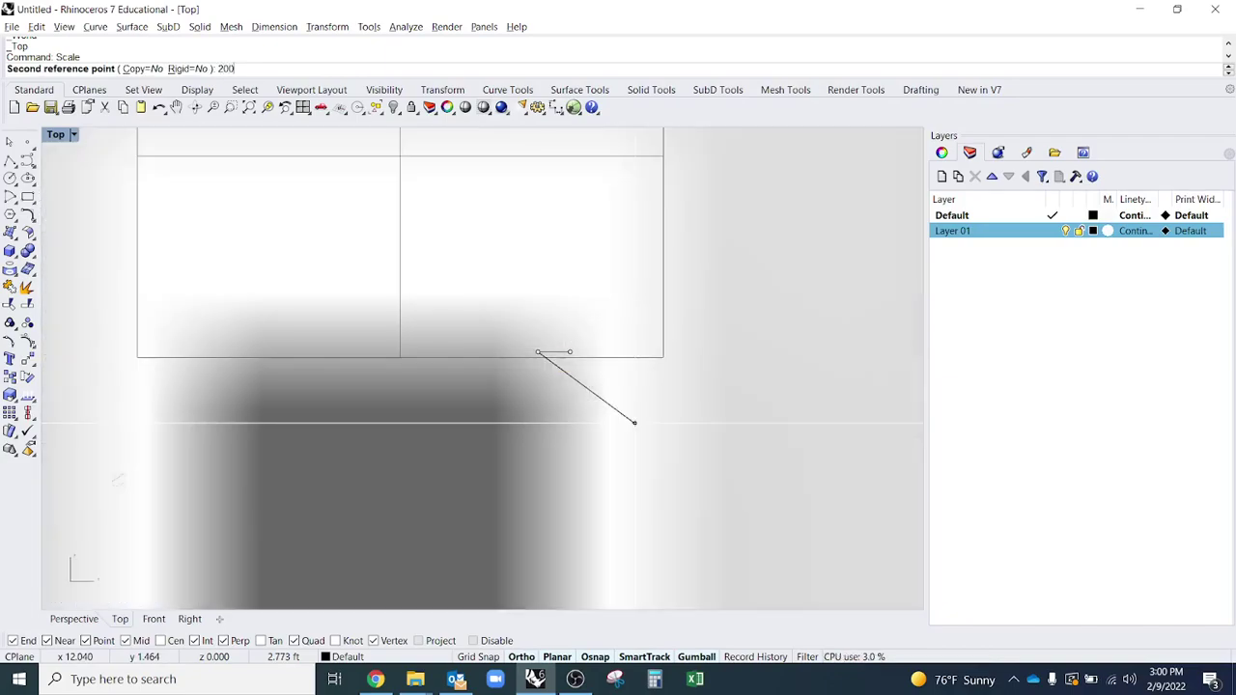
pyautogui.press('Return')
# Move the map picture sideways until its lower-left corner sits just above the origin, and deselect it
pyautogui.scroll(-6, 576, 371)
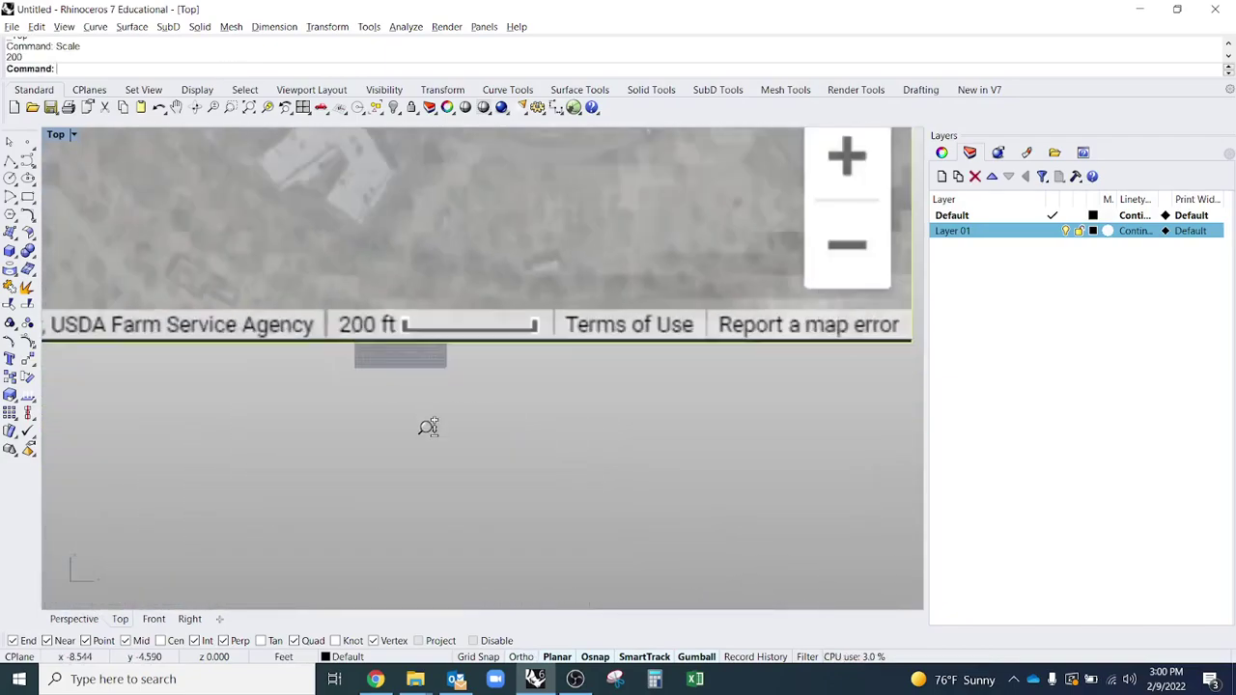
pyautogui.scroll(-5, 454, 345)
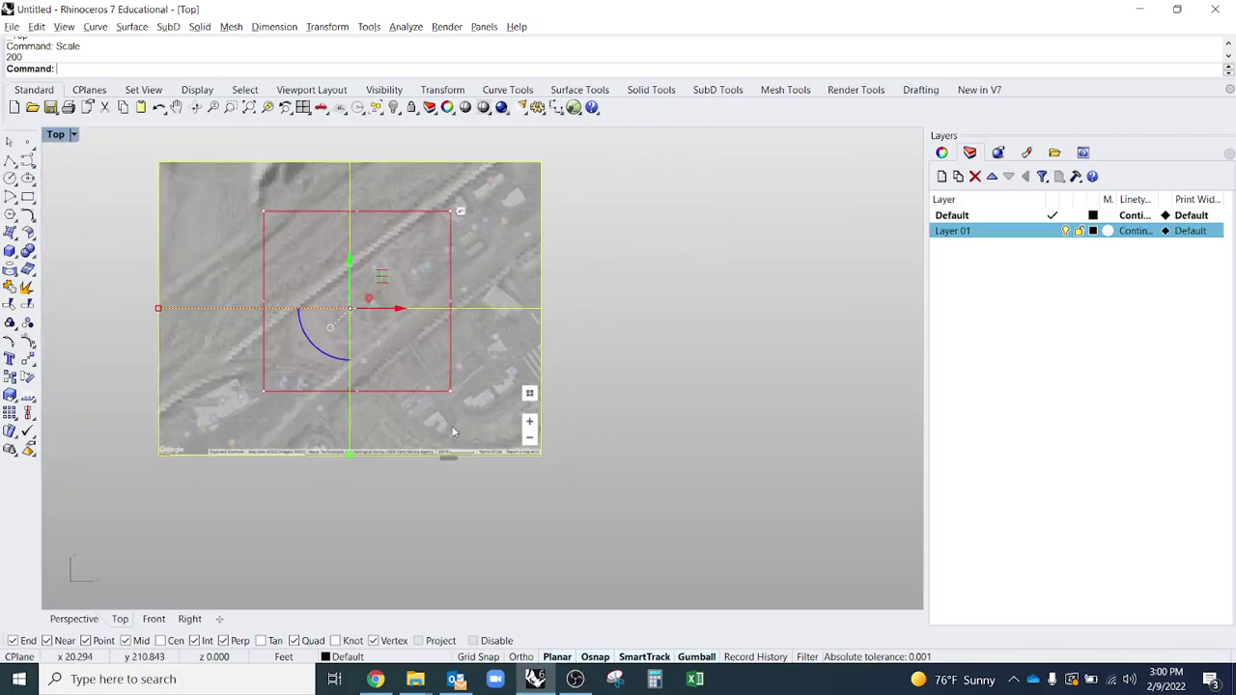
pyautogui.moveTo(450, 427); pyautogui.dragTo(749, 387)
pyautogui.click(600, 501)
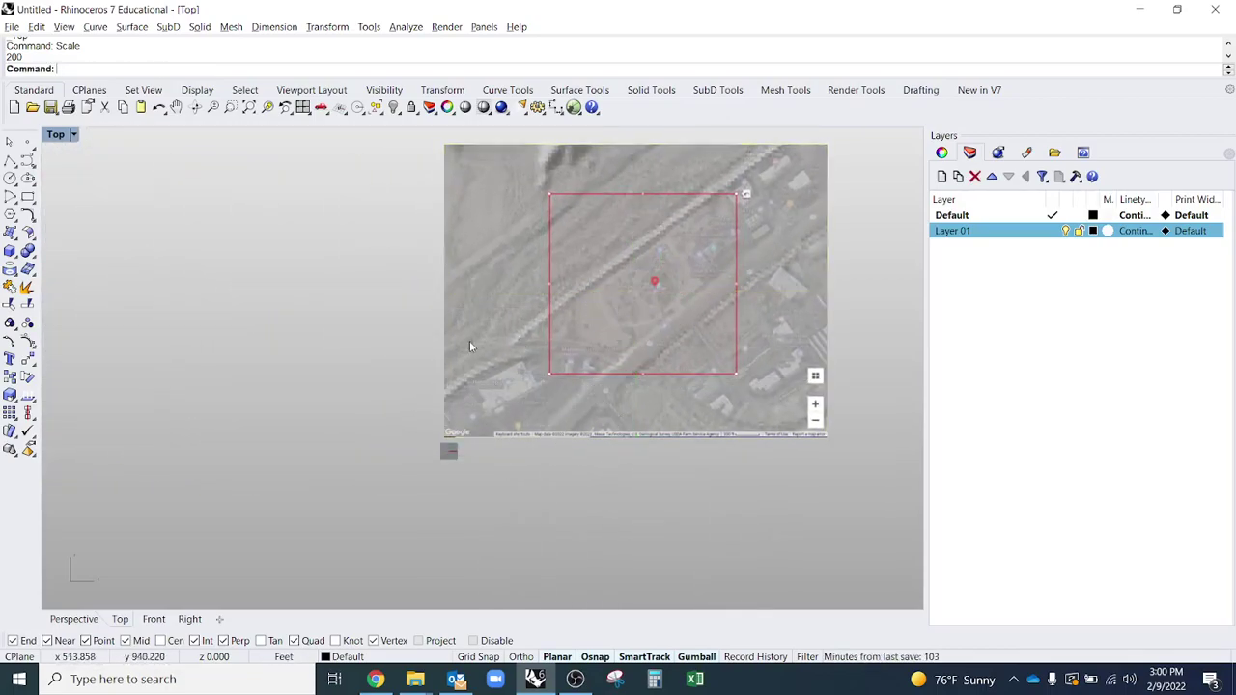
# Select the tiny terrain meshes at the origin, beside the map picture's lower-left corner
pyautogui.scroll(10, 440, 464)
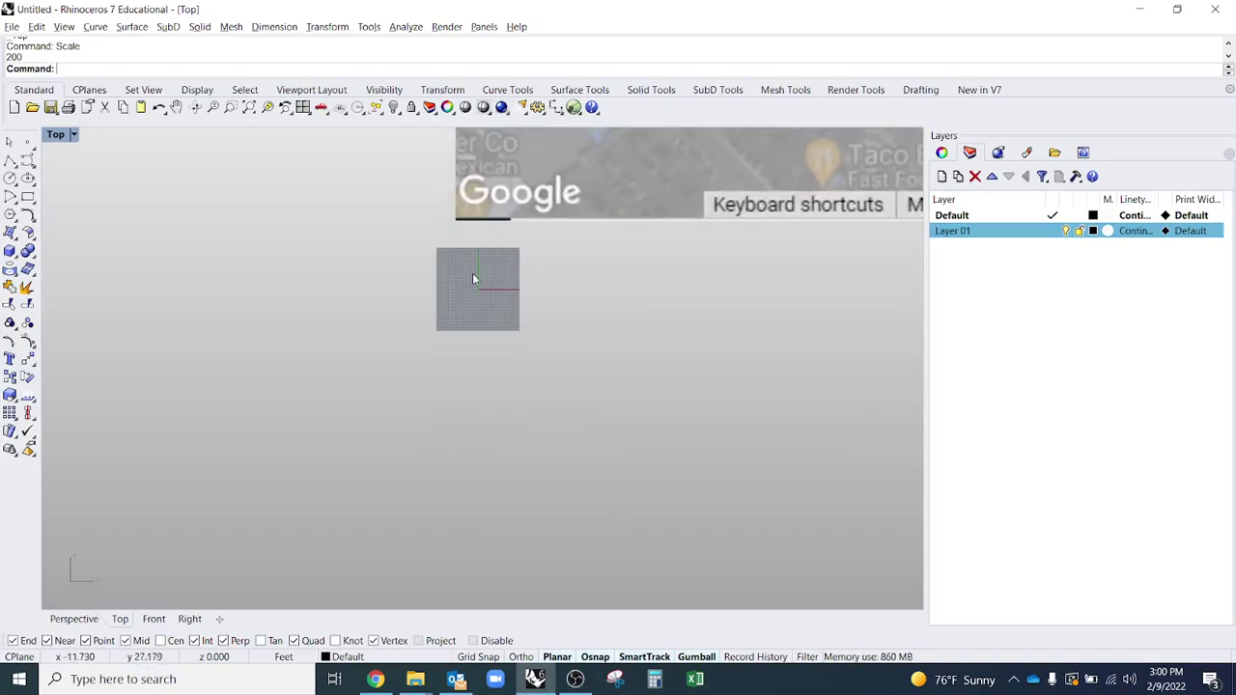
pyautogui.moveTo(346, 392); pyautogui.dragTo(543, 494)
pyautogui.scroll(20, 370, 449)
pyautogui.moveTo(479, 395); pyautogui.dragTo(405, 354, button='right')
pyautogui.scroll(-10, 416, 359)
pyautogui.scroll(5, 427, 382)
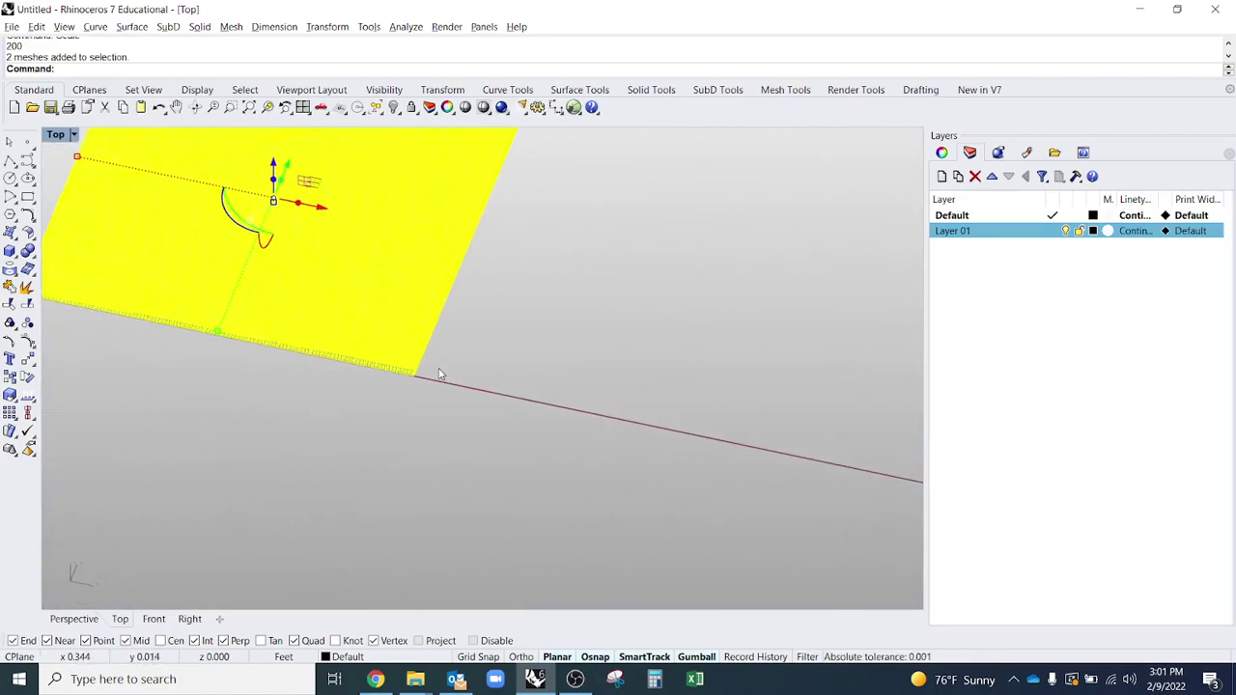
pyautogui.write('M')
pyautogui.press('Return')
pyautogui.keyDown('ctrl'); pyautogui.keyDown('shift'); pyautogui.moveTo(416, 386); pyautogui.dragTo(414, 361, button='right'); pyautogui.keyUp('shift'); pyautogui.keyUp('ctrl')
pyautogui.click(400, 366)
pyautogui.scroll(-6, 248, 359)
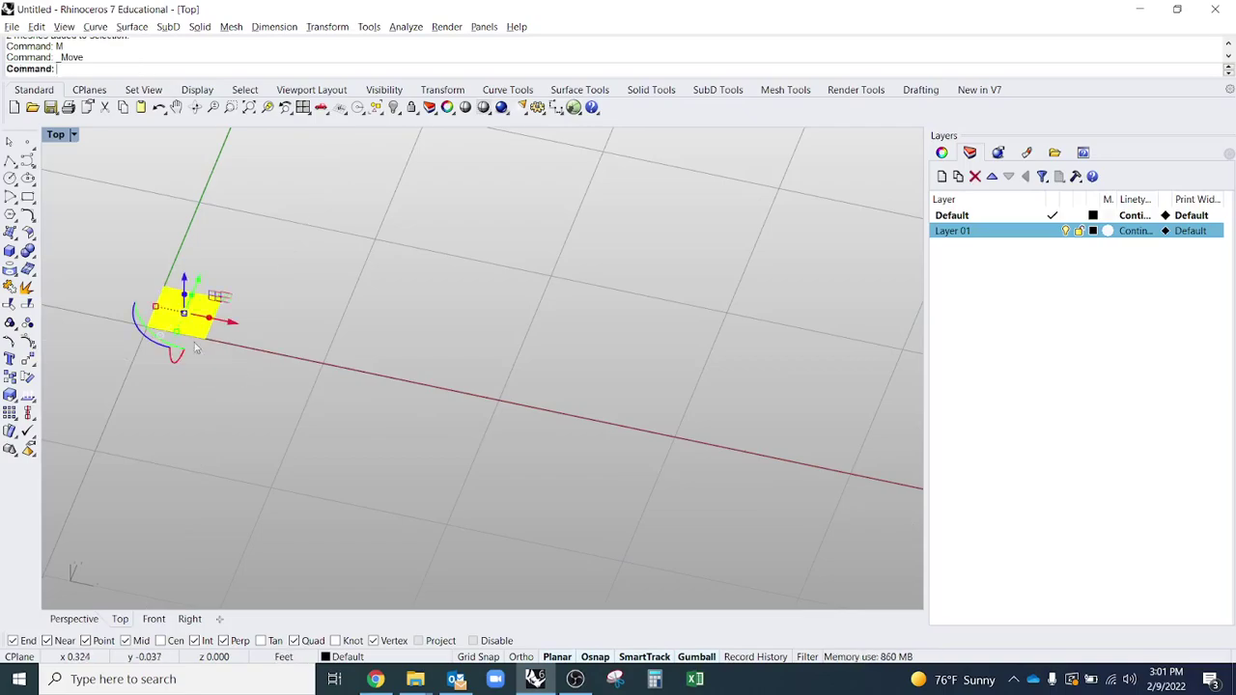
pyautogui.click(159, 307)
pyautogui.scroll(5, 159, 307)
pyautogui.scroll(5, 301, 350)
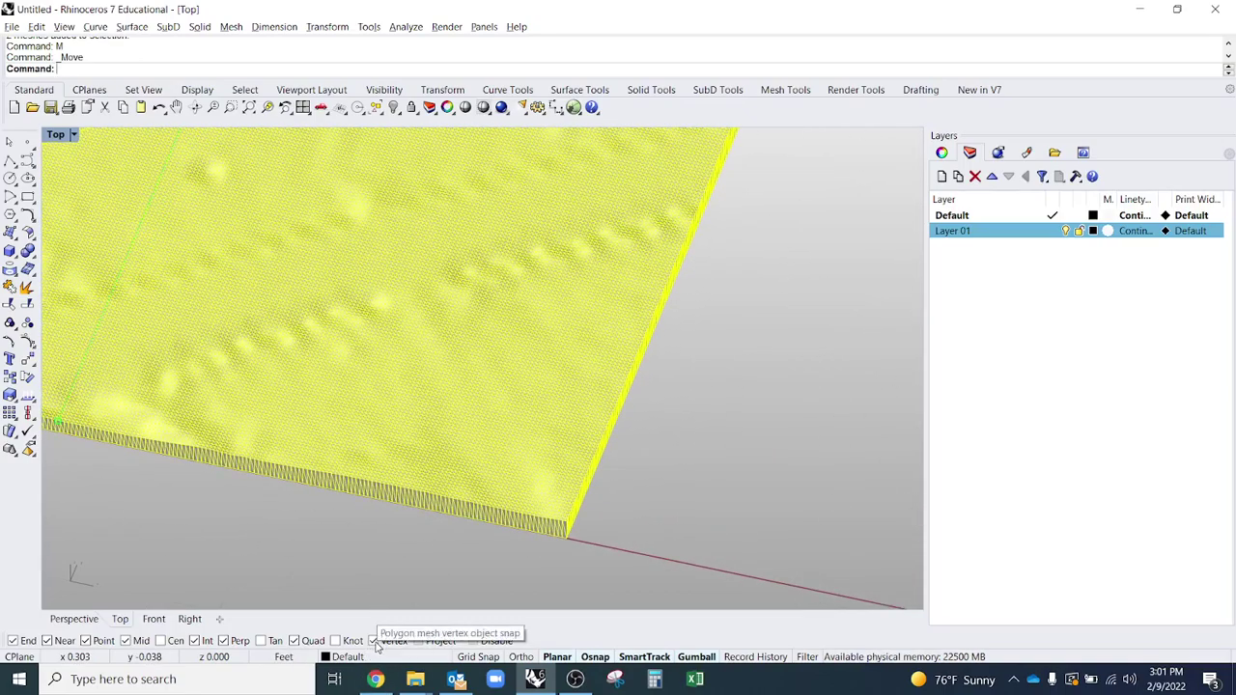
pyautogui.keyDown('ctrl'); pyautogui.keyDown('shift'); pyautogui.moveTo(637, 565); pyautogui.dragTo(640, 538, button='right'); pyautogui.keyUp('shift'); pyautogui.keyUp('ctrl')
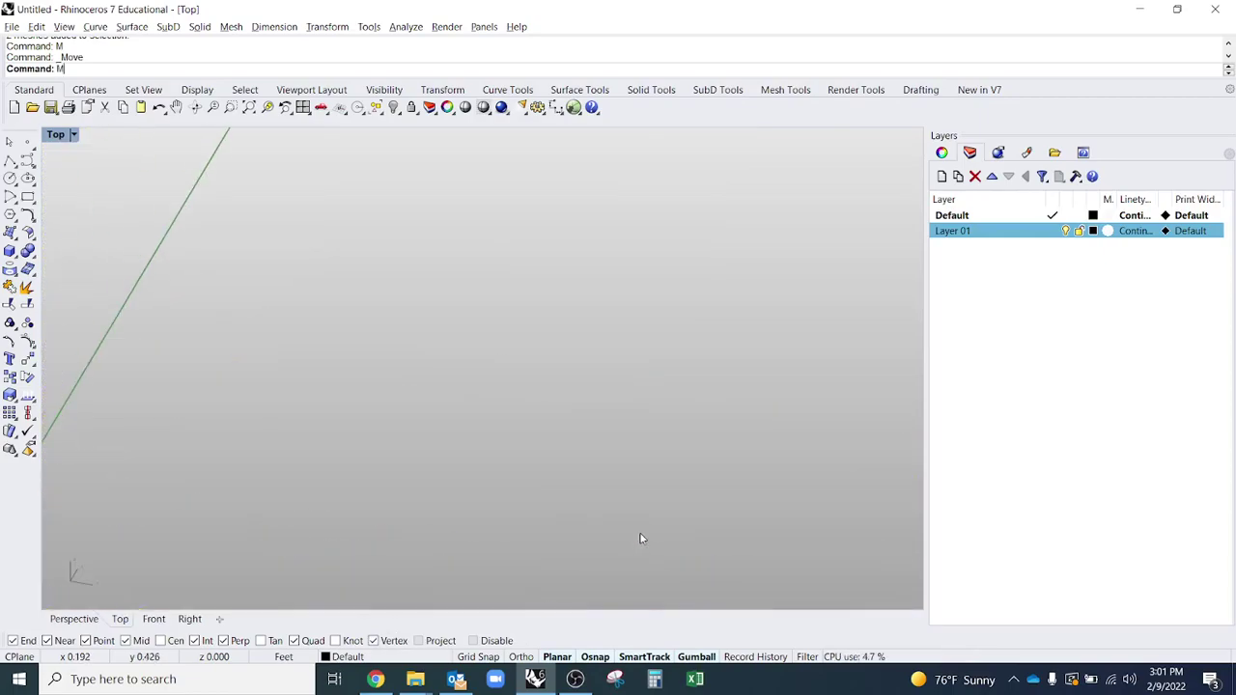
pyautogui.scroll(-3, 532, 317)
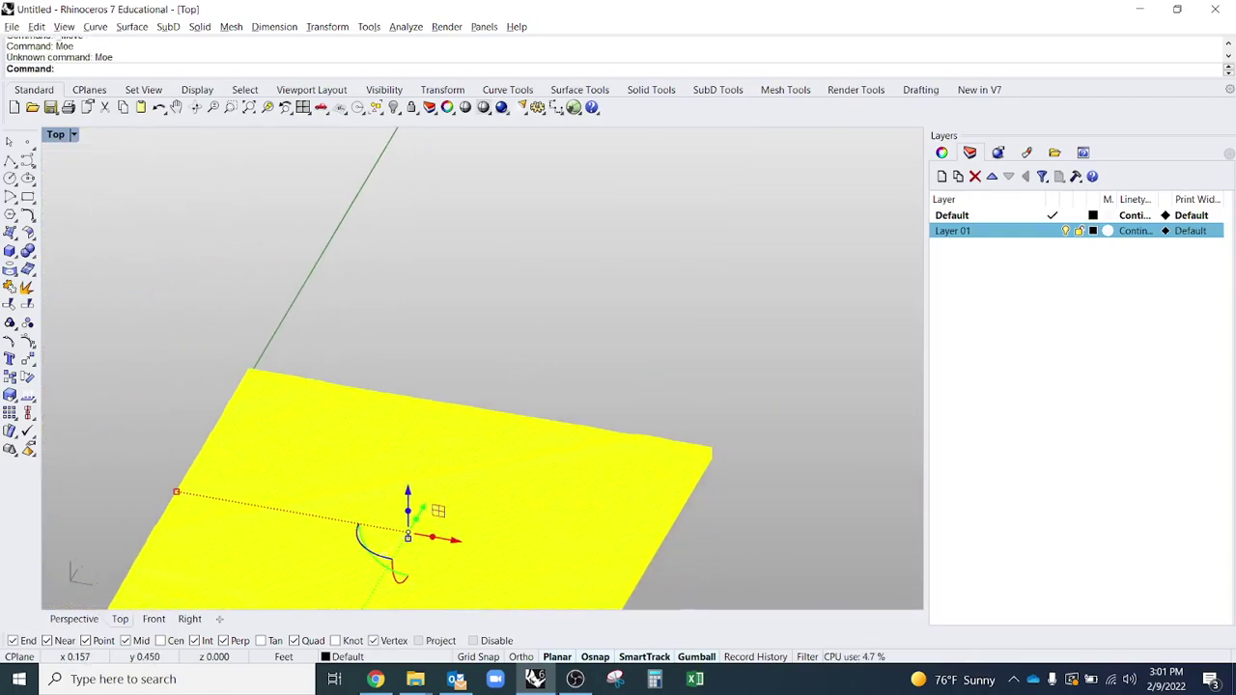
# Move the terrain meshes from their lower-right base corner to the lower-right handle of the red boundary box on the map picture
pyautogui.write('Move')
pyautogui.press('Return')
pyautogui.scroll(-3, 543, 323)
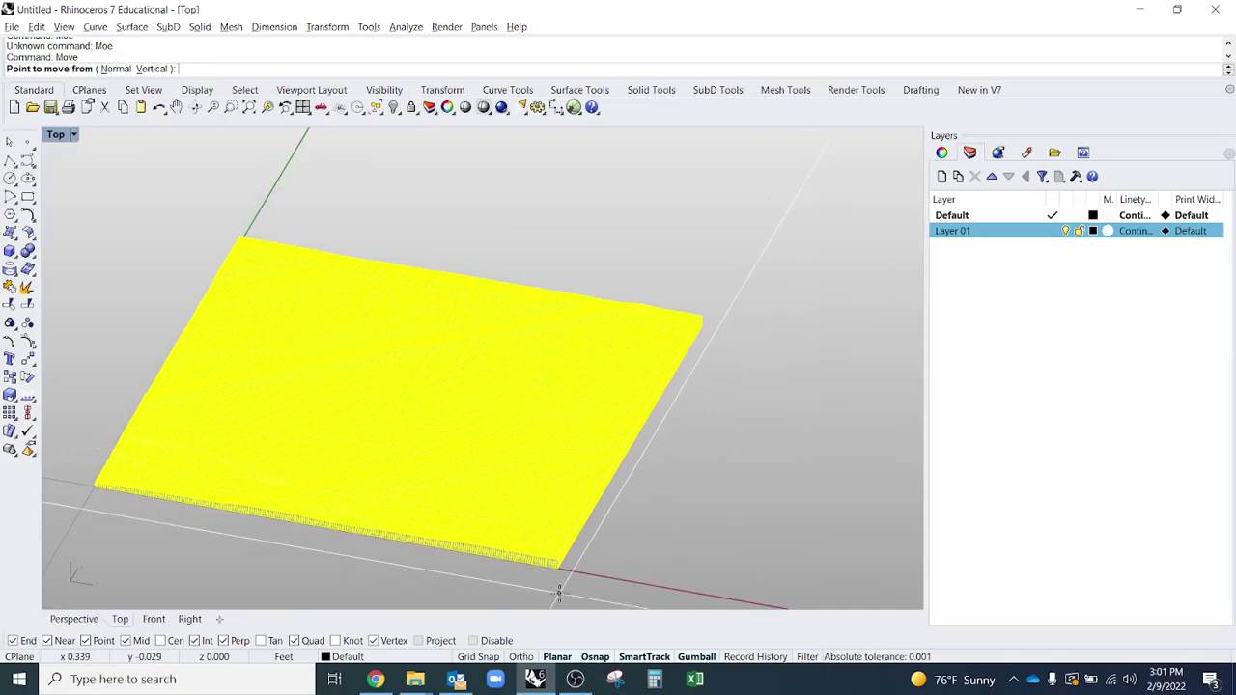
pyautogui.scroll(3, 558, 590)
pyautogui.click(553, 506)
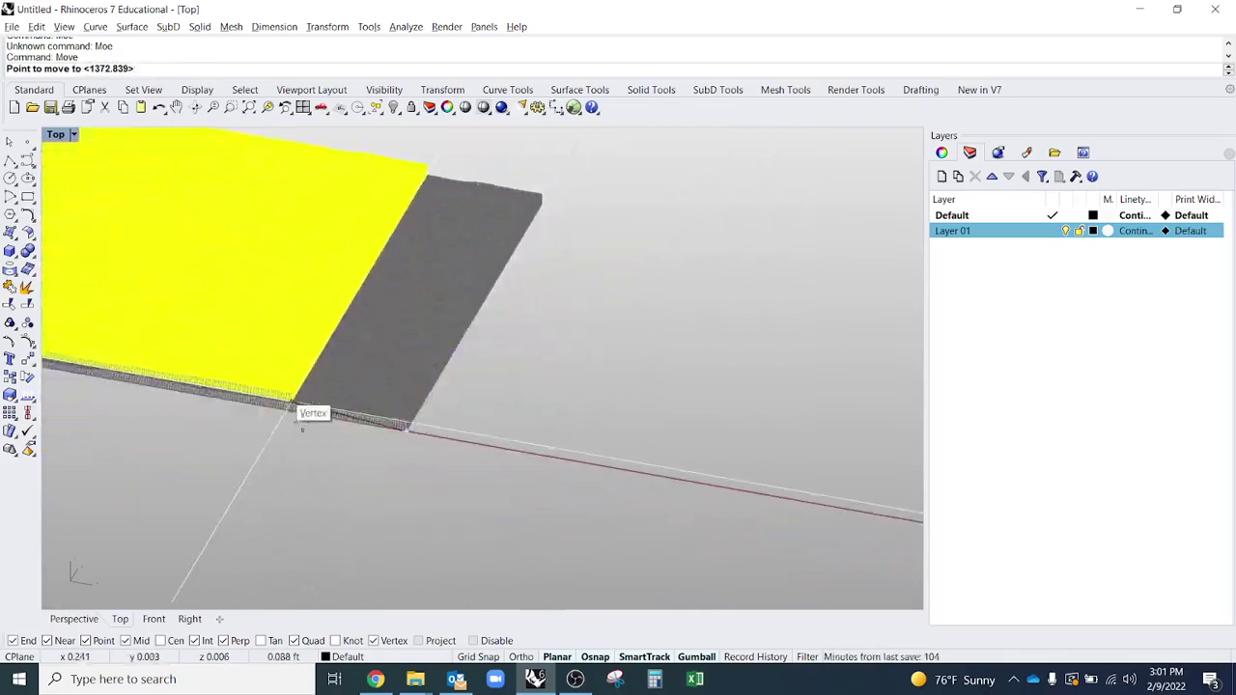
pyautogui.scroll(-6, 314, 442)
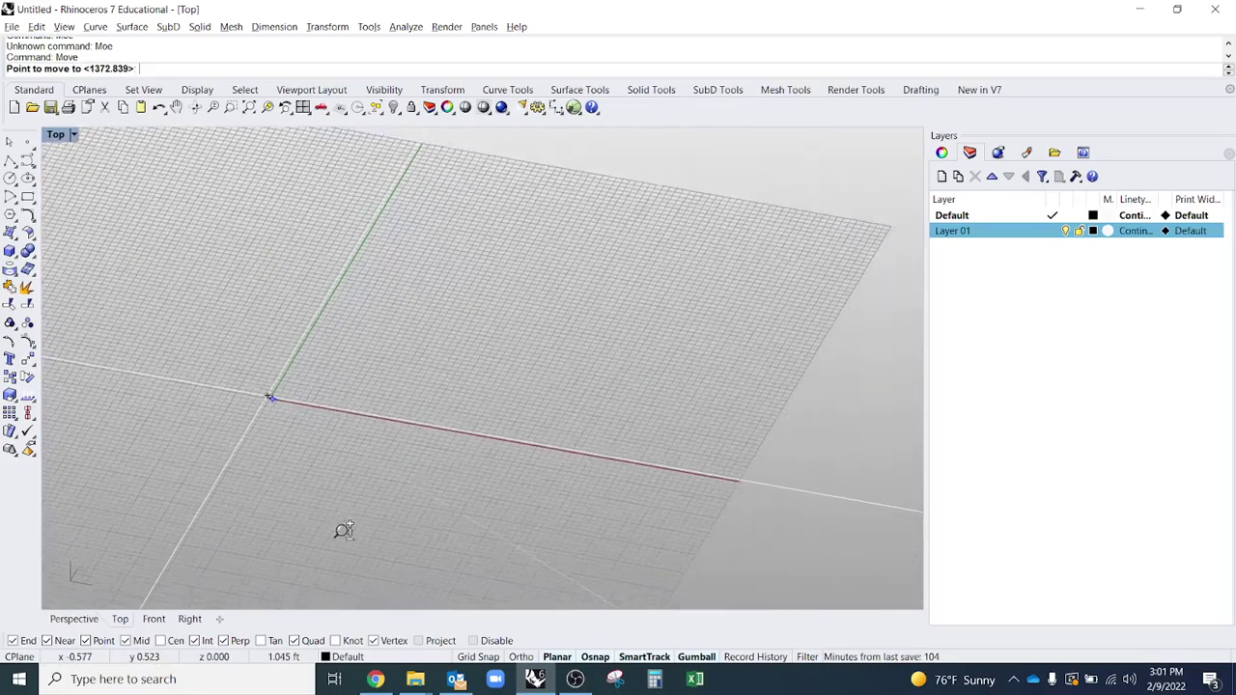
pyautogui.scroll(6, 344, 533)
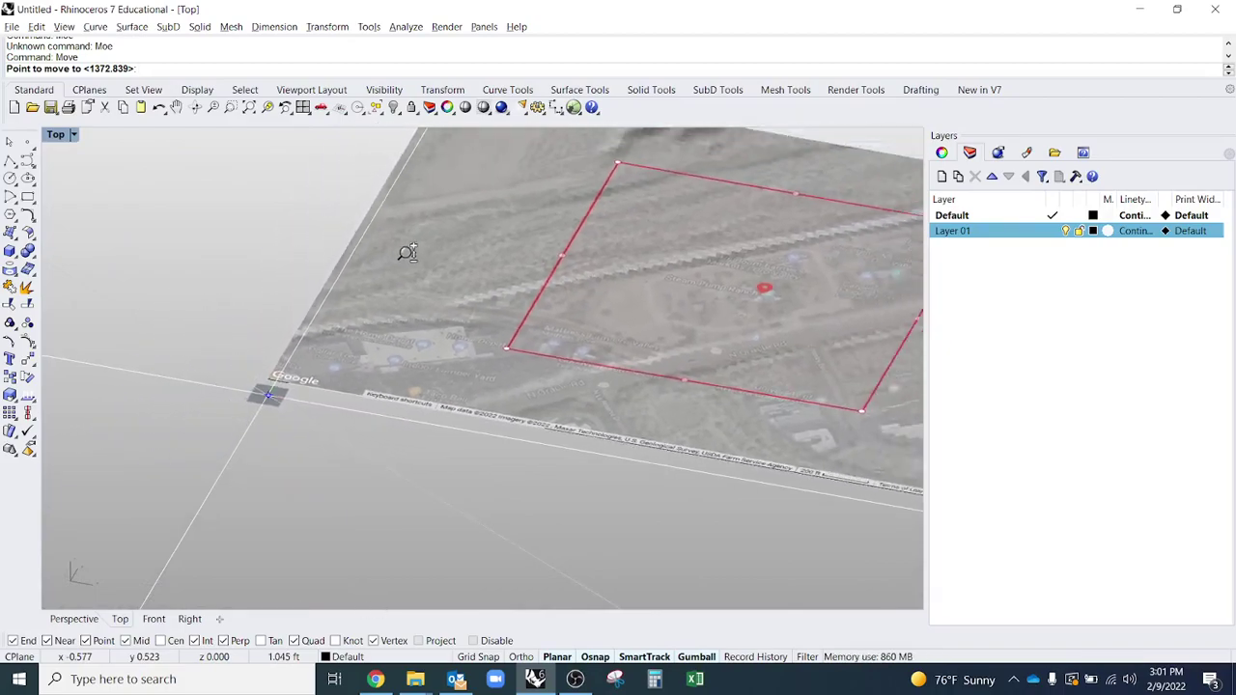
pyautogui.scroll(-3, 408, 253)
pyautogui.scroll(6, 543, 386)
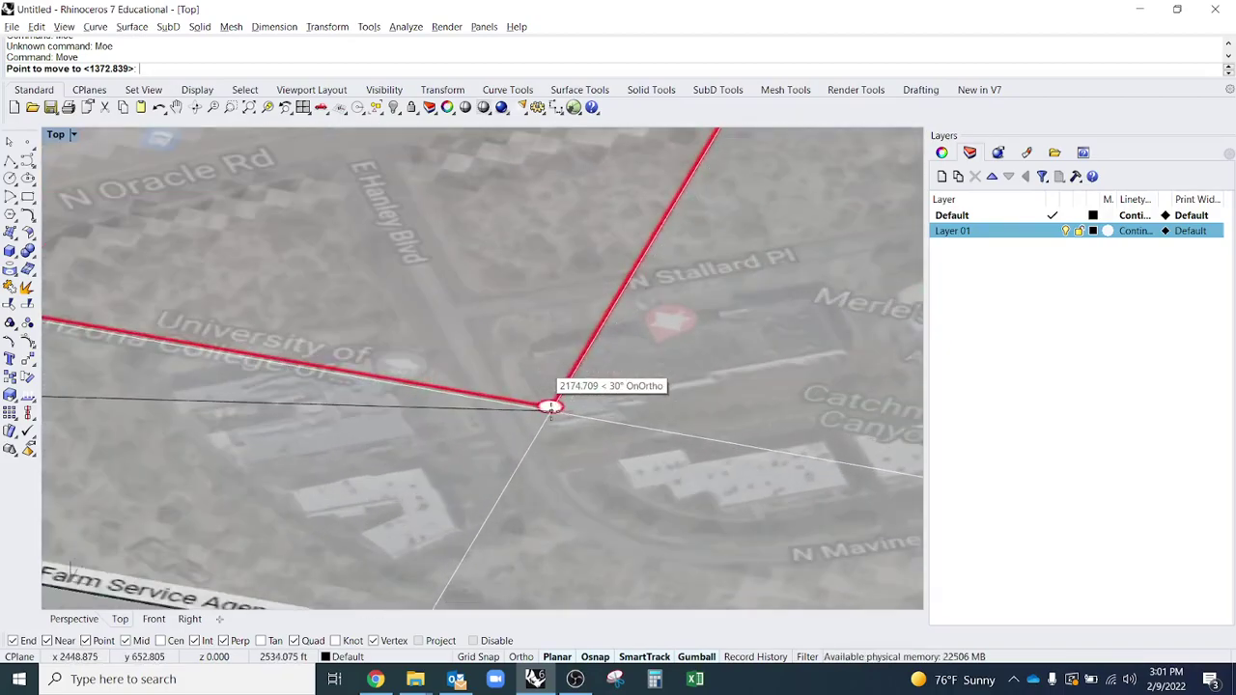
pyautogui.scroll(5, 550, 406)
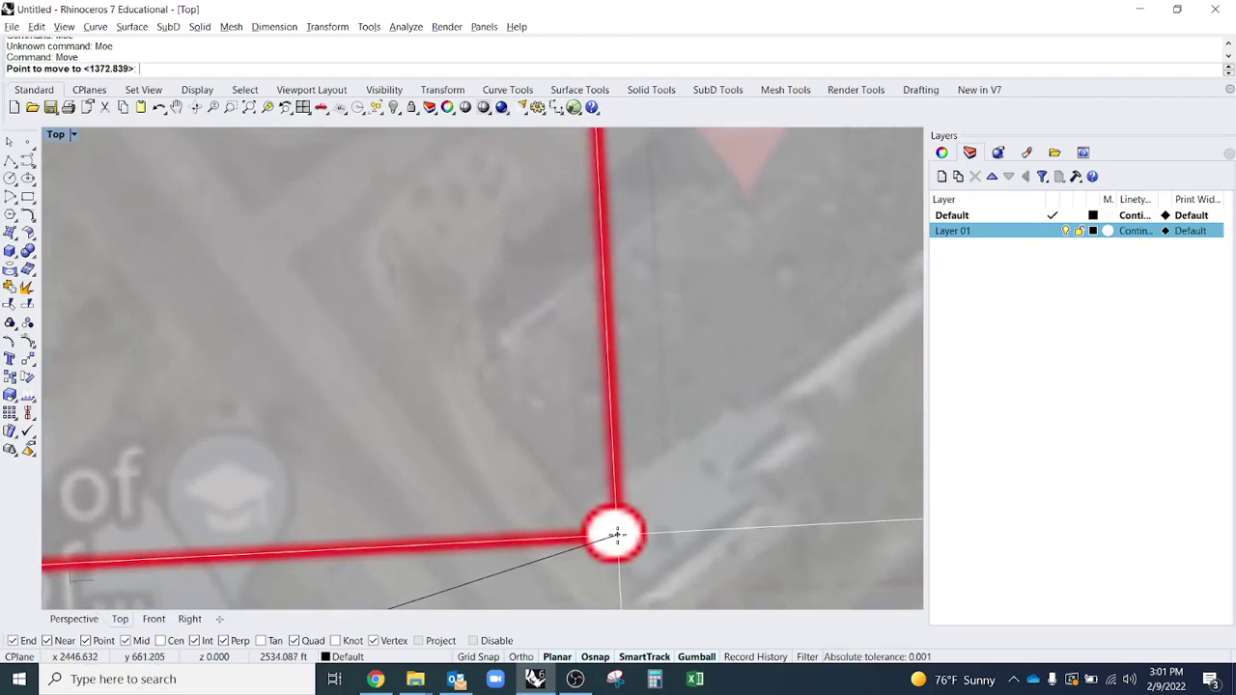
pyautogui.click(616, 534)
# Scale up the terrain meshes about 2360 times from their lower-right base corner, choosing the reference points by eye
pyautogui.keyDown('ctrl'); pyautogui.keyDown('shift'); pyautogui.moveTo(672, 470); pyautogui.dragTo(628, 421, button='right'); pyautogui.keyUp('shift'); pyautogui.keyUp('ctrl')
pyautogui.scroll(15, 550, 418)
pyautogui.scroll(-10, 593, 413)
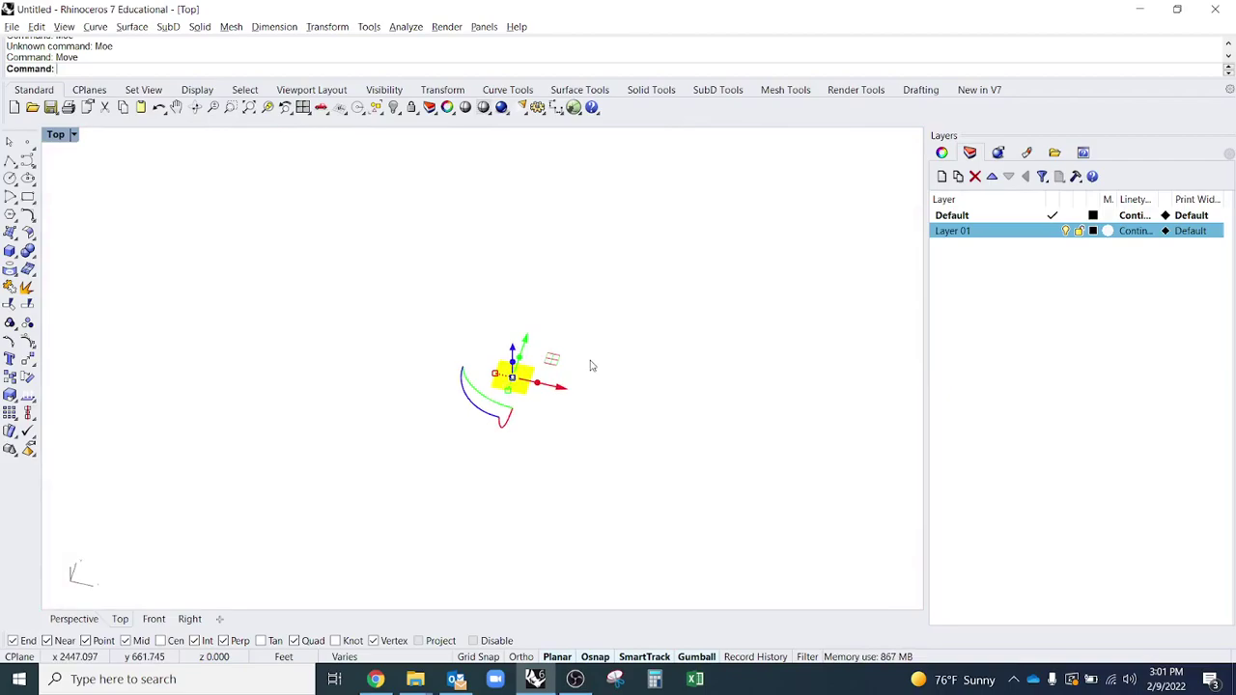
pyautogui.write('Scale')
pyautogui.press('Return')
pyautogui.scroll(10, 586, 364)
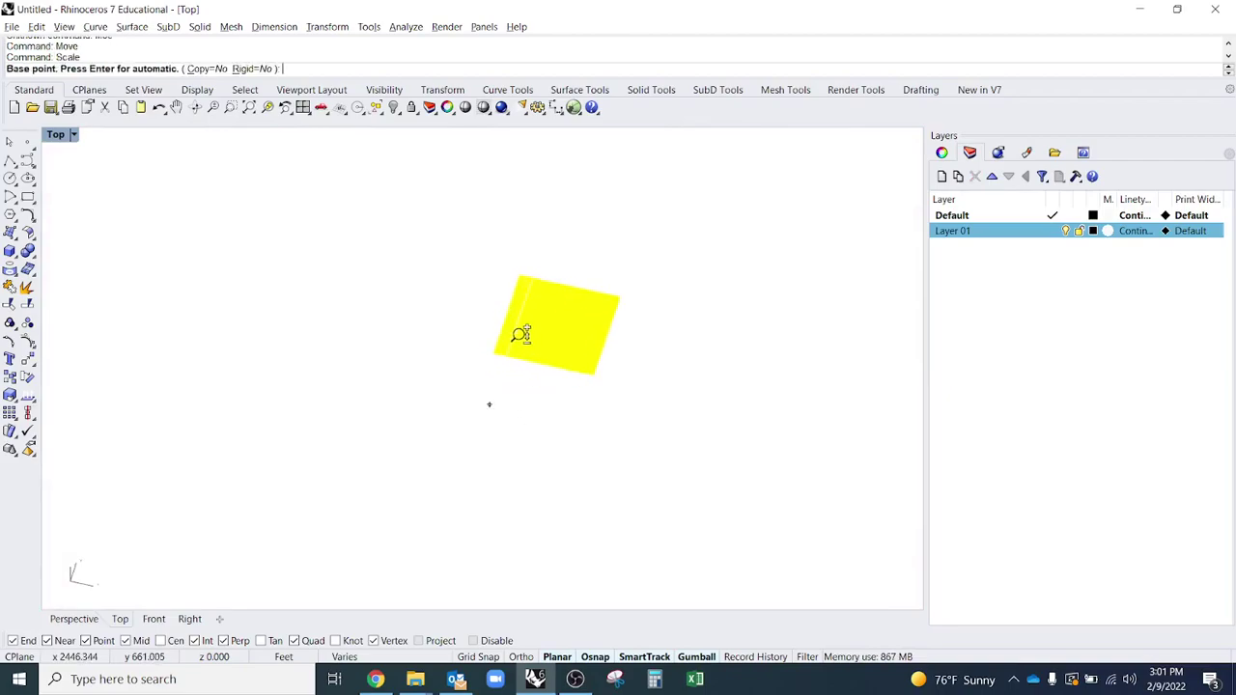
pyautogui.moveTo(607, 332); pyautogui.dragTo(734, 402, button='right')
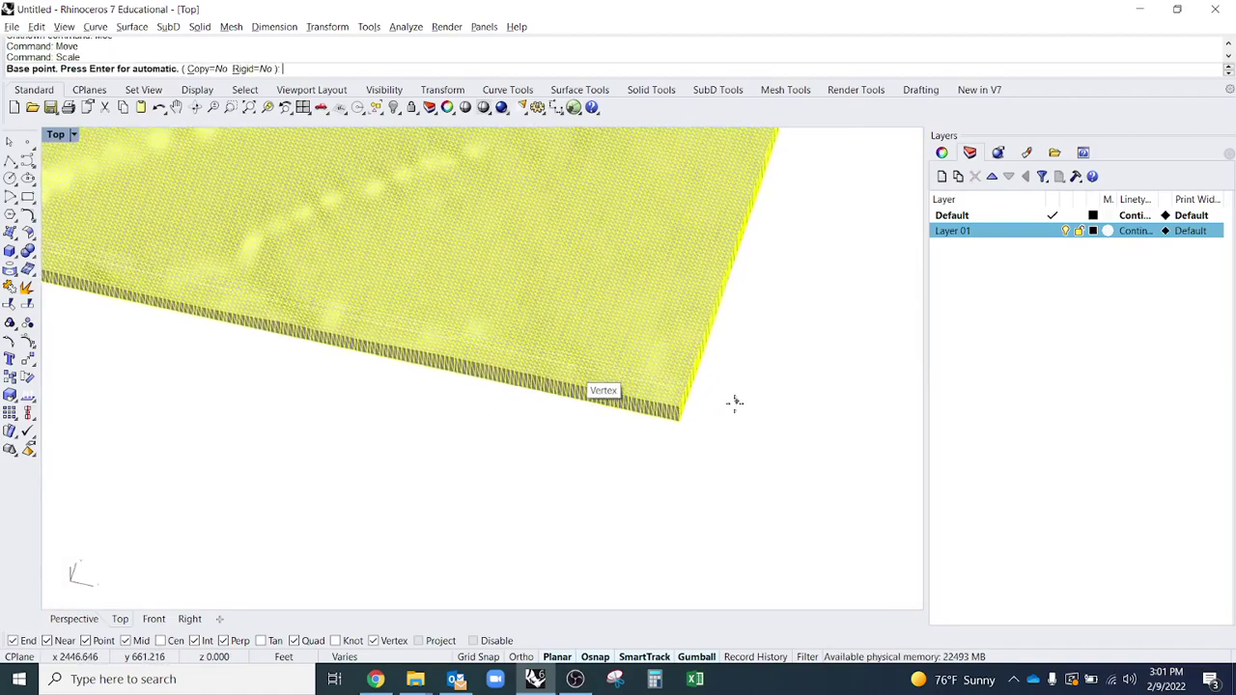
pyautogui.scroll(7, 734, 403)
pyautogui.click(611, 451)
pyautogui.scroll(-6, 691, 428)
pyautogui.scroll(-6, 656, 405)
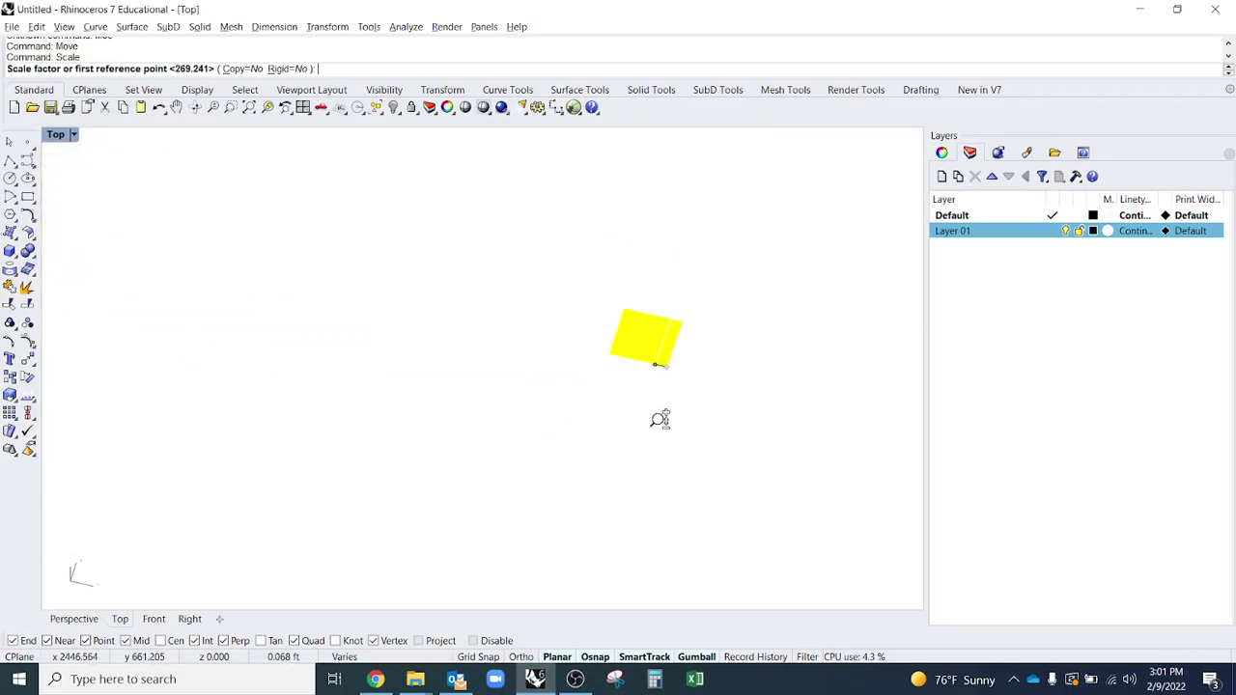
pyautogui.scroll(15, 608, 406)
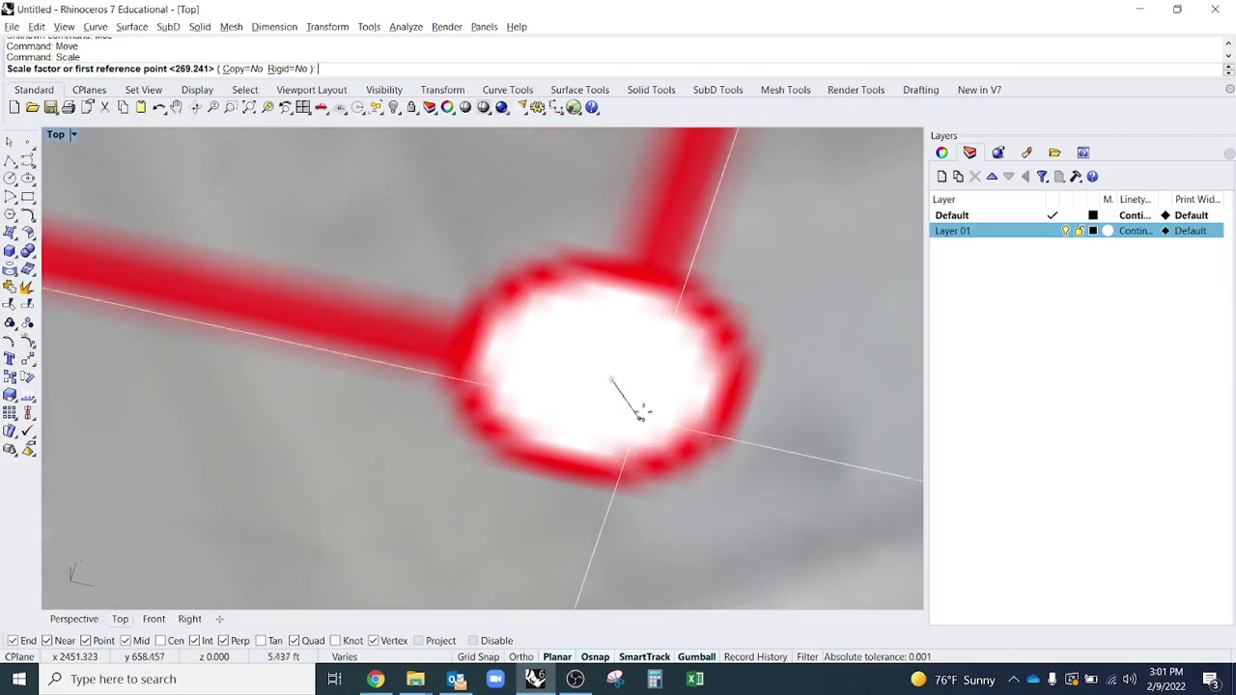
pyautogui.click(612, 385)
pyautogui.scroll(-8, 637, 420)
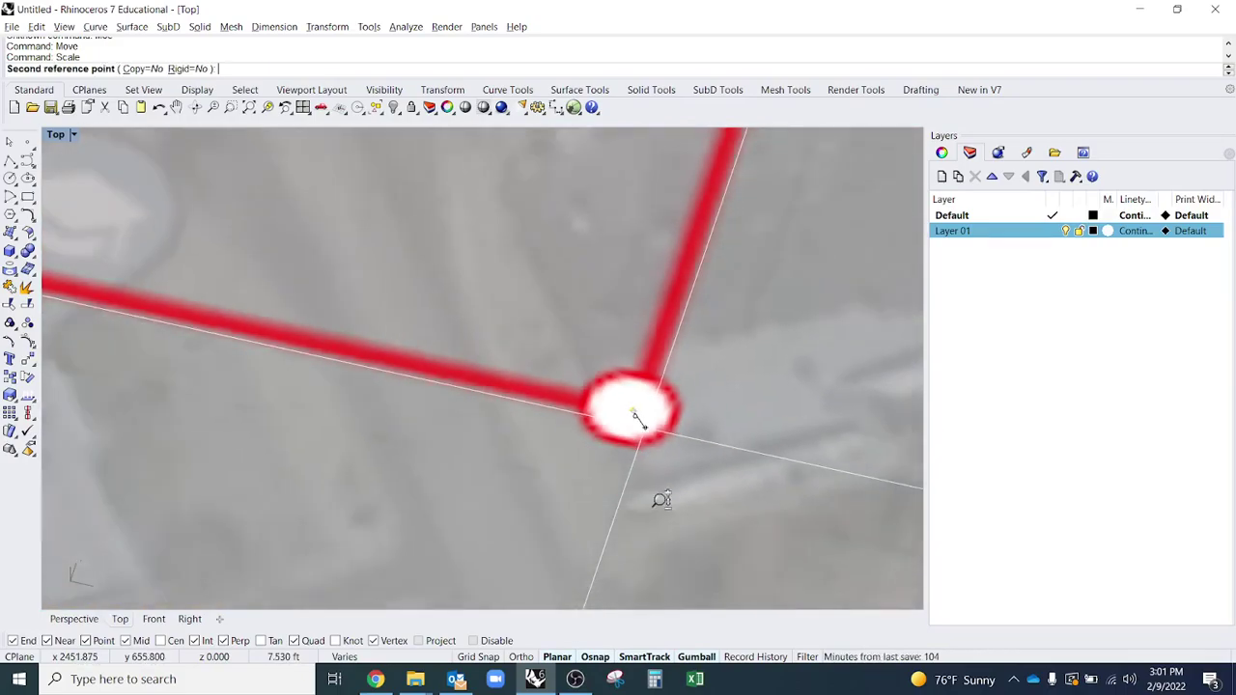
pyautogui.scroll(-6, 671, 430)
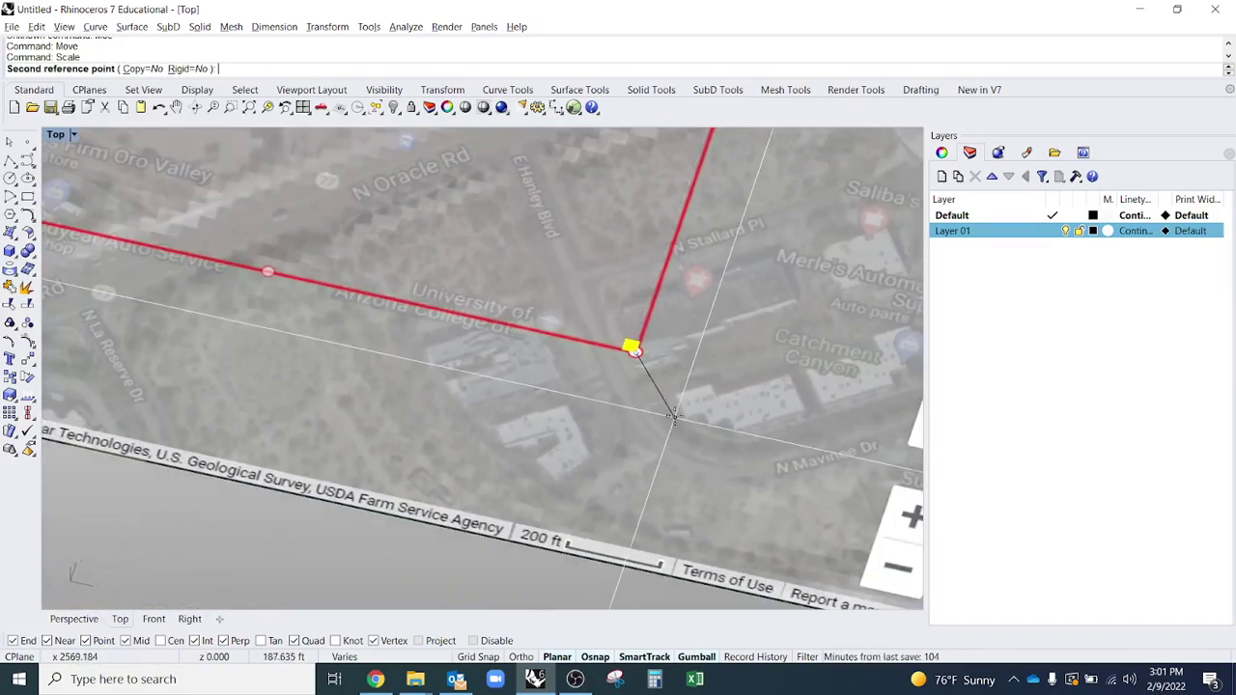
pyautogui.keyDown('shift'); pyautogui.moveTo(777, 514); pyautogui.dragTo(627, 472, button='right'); pyautogui.keyUp('shift')
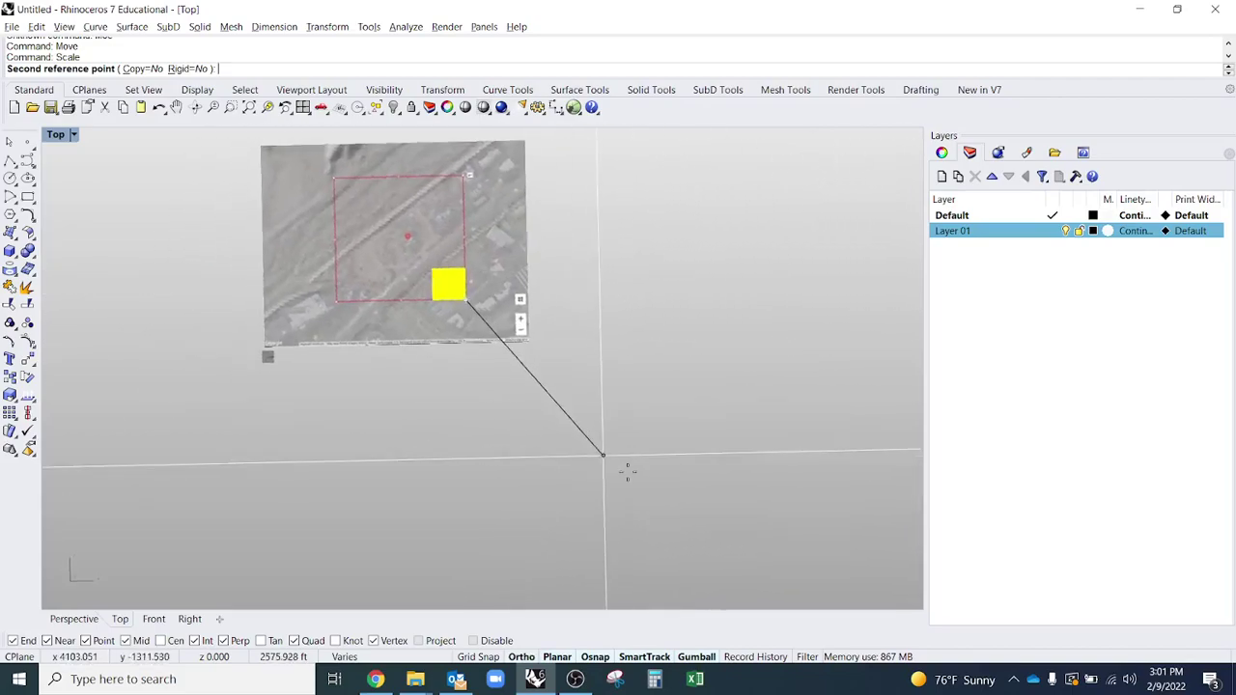
pyautogui.click(769, 559)
# Scale the terrain meshes again from the lower-right corner so their lower-left corner meets the red boundary box's lower-left handle
pyautogui.keyDown('ctrl'); pyautogui.keyDown('shift'); pyautogui.moveTo(560, 435); pyautogui.dragTo(496, 317, button='right'); pyautogui.keyUp('shift'); pyautogui.keyUp('ctrl')
pyautogui.scroll(5, 522, 323)
pyautogui.press('Return')
pyautogui.scroll(6, 555, 334)
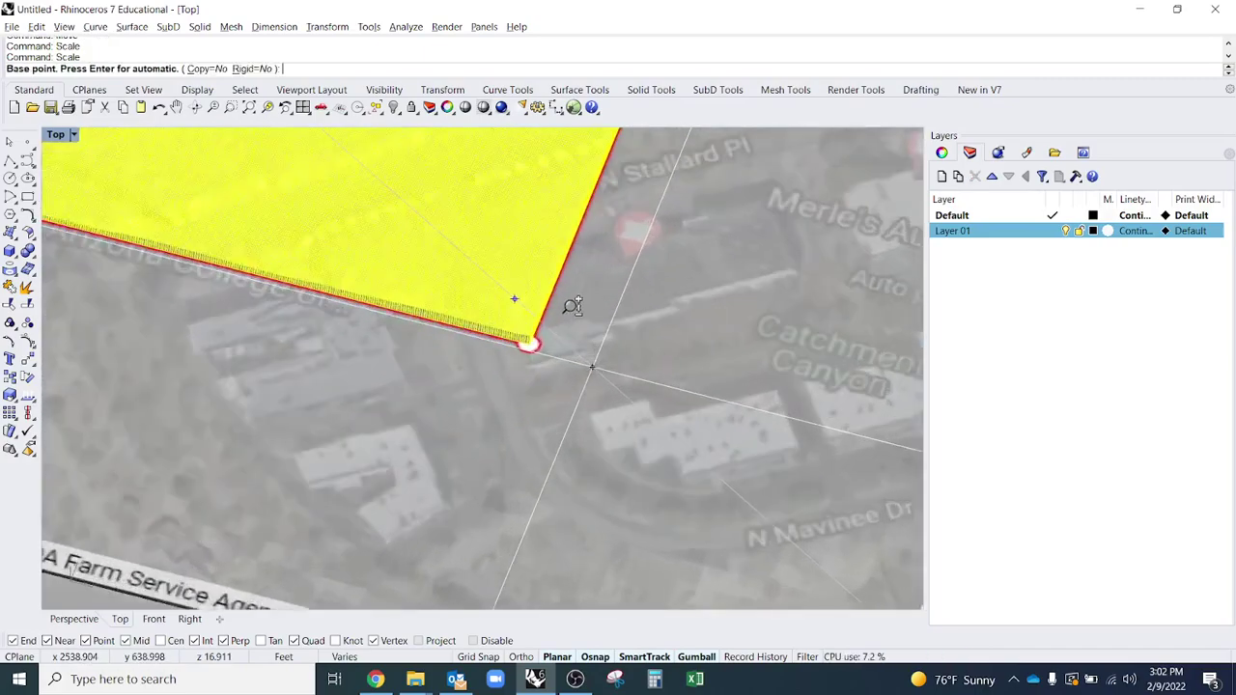
pyautogui.click(429, 353)
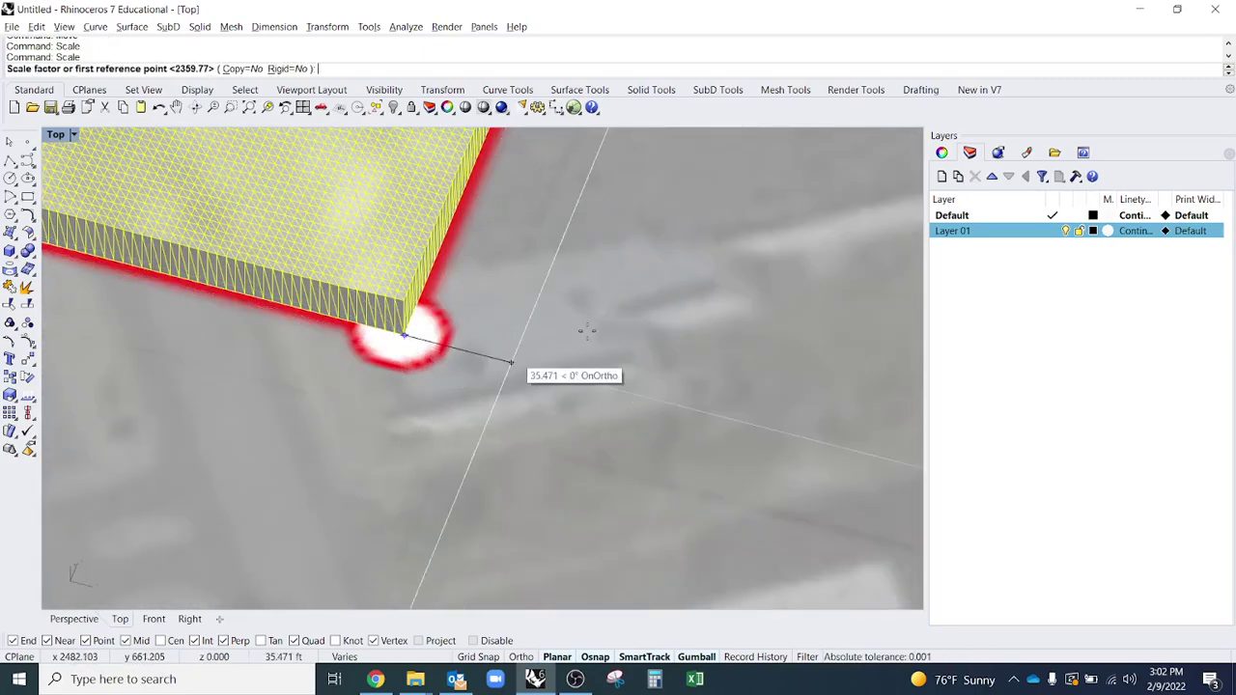
pyautogui.scroll(-6, 510, 358)
pyautogui.scroll(10, 521, 372)
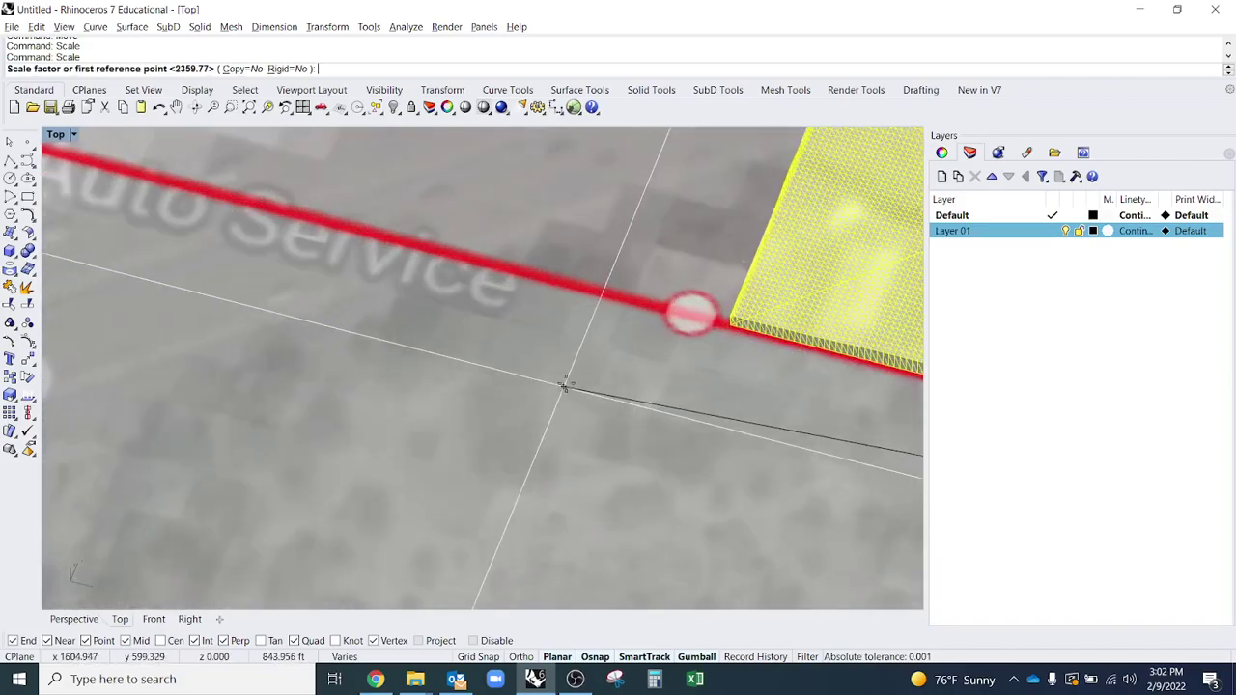
pyautogui.click(731, 307)
pyautogui.scroll(-5, 731, 319)
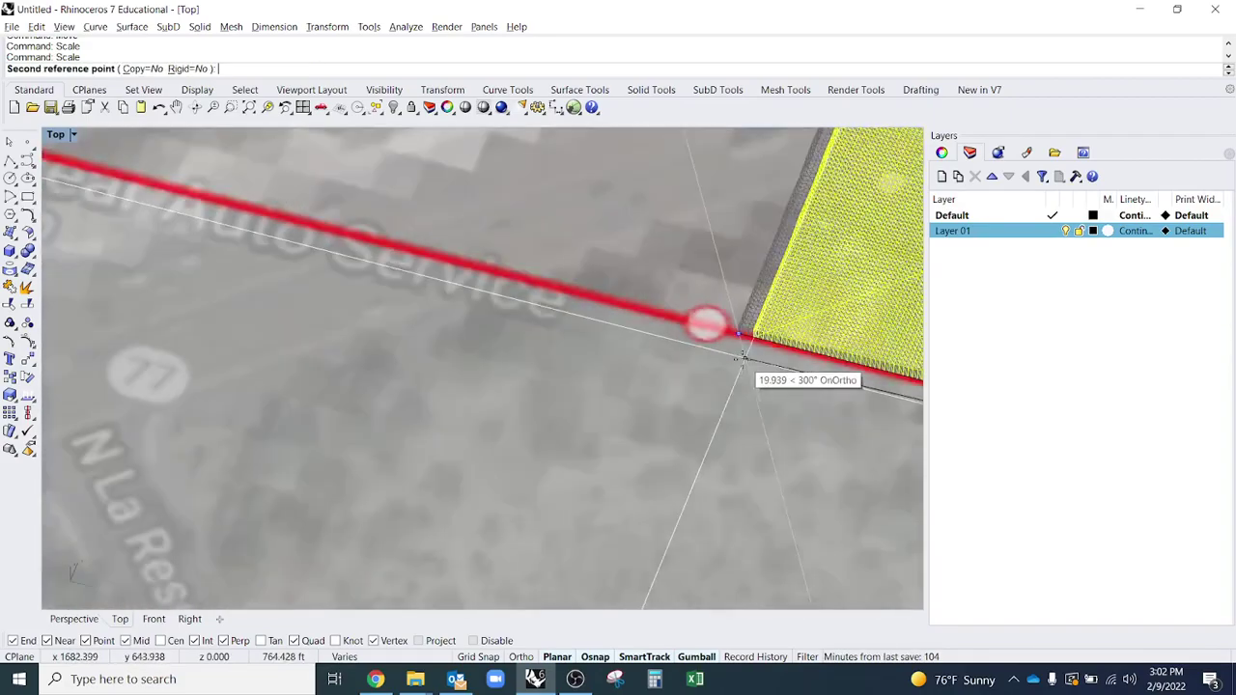
pyautogui.scroll(6, 573, 304)
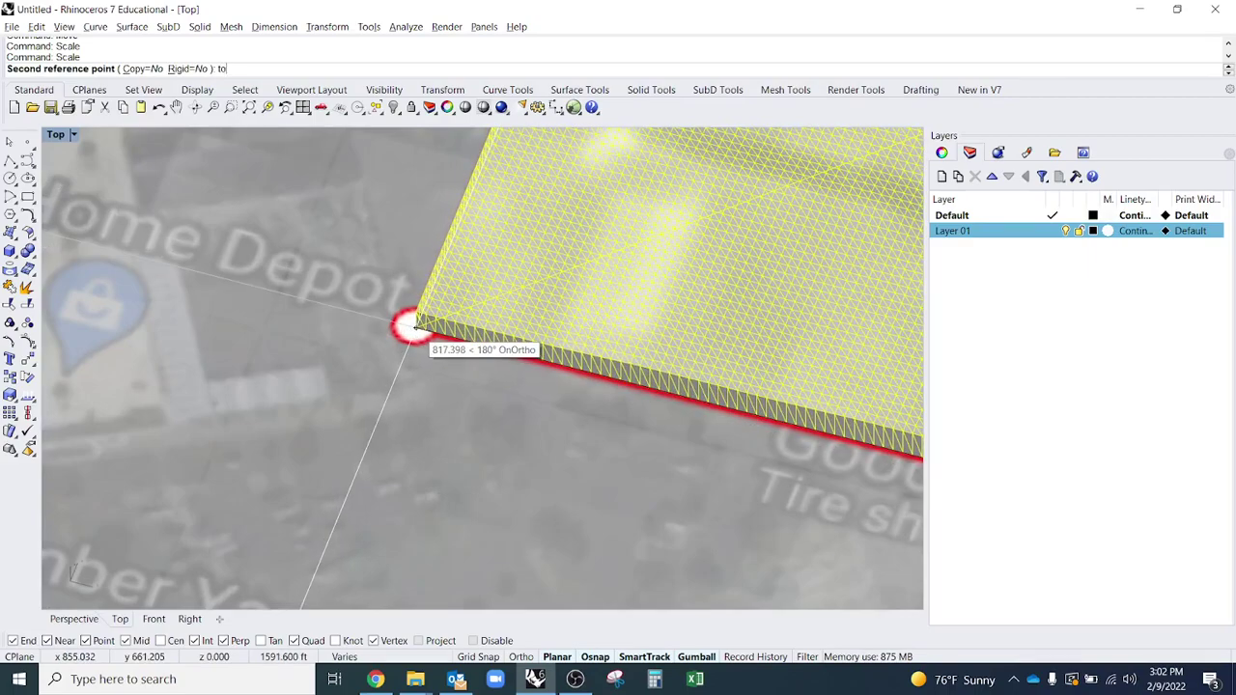
pyautogui.press('Return')
pyautogui.keyDown('shift'); pyautogui.moveTo(434, 272); pyautogui.dragTo(537, 588, button='right'); pyautogui.keyUp('shift')
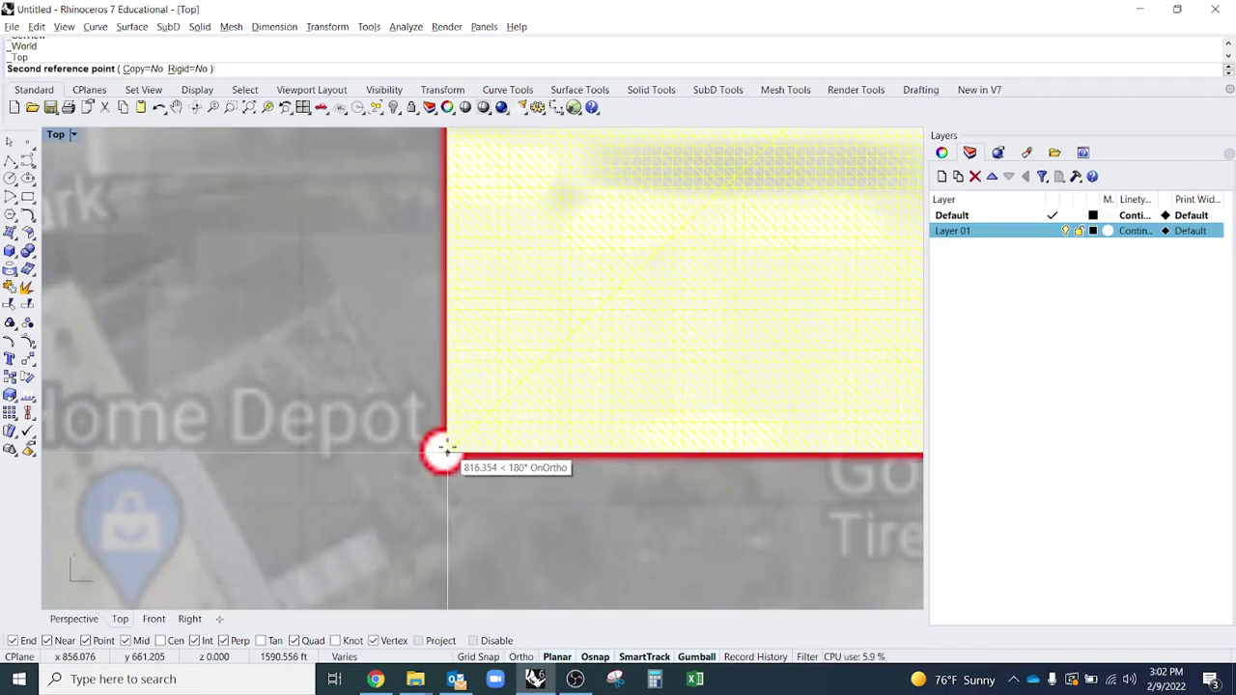
pyautogui.click(447, 452)
pyautogui.scroll(-16, 400, 380)
pyautogui.moveTo(601, 404); pyautogui.dragTo(511, 517, button='right')
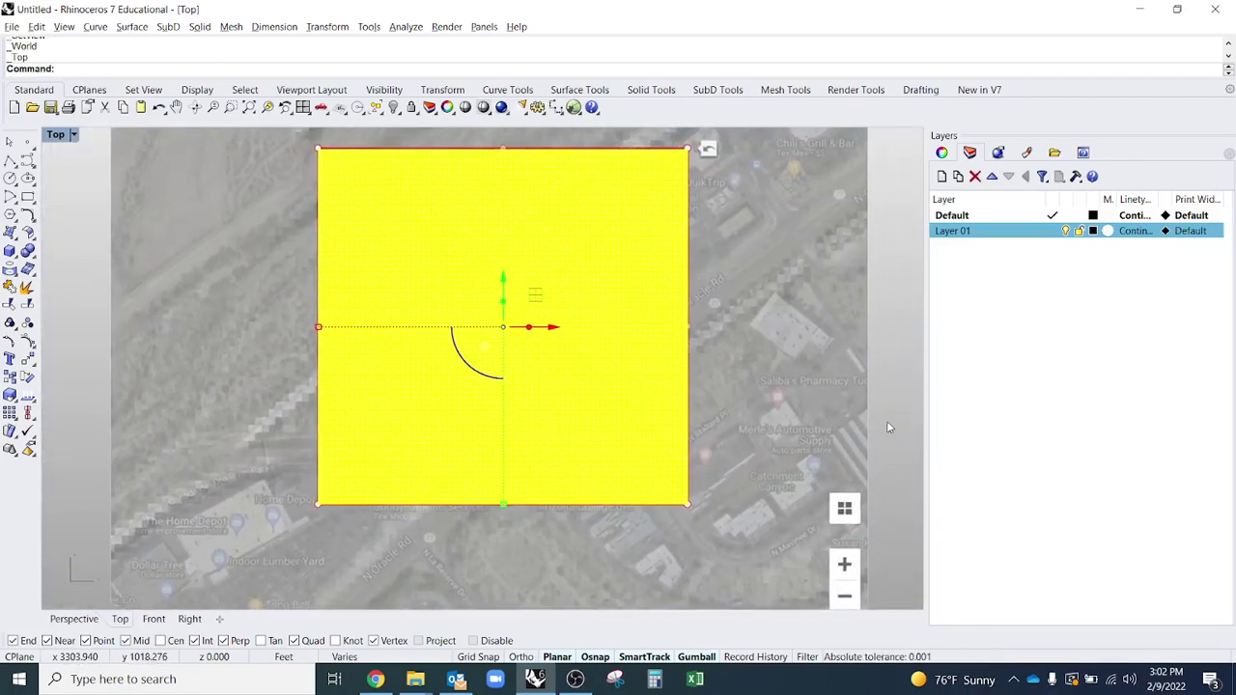
# Deselect the terrain meshes and examine the scaled relief over the map picture from a tilted view
pyautogui.click(888, 421)
pyautogui.keyDown('ctrl'); pyautogui.keyDown('shift'); pyautogui.moveTo(557, 428); pyautogui.dragTo(582, 335, button='right'); pyautogui.keyUp('shift'); pyautogui.keyUp('ctrl')
pyautogui.scroll(8, 492, 294)
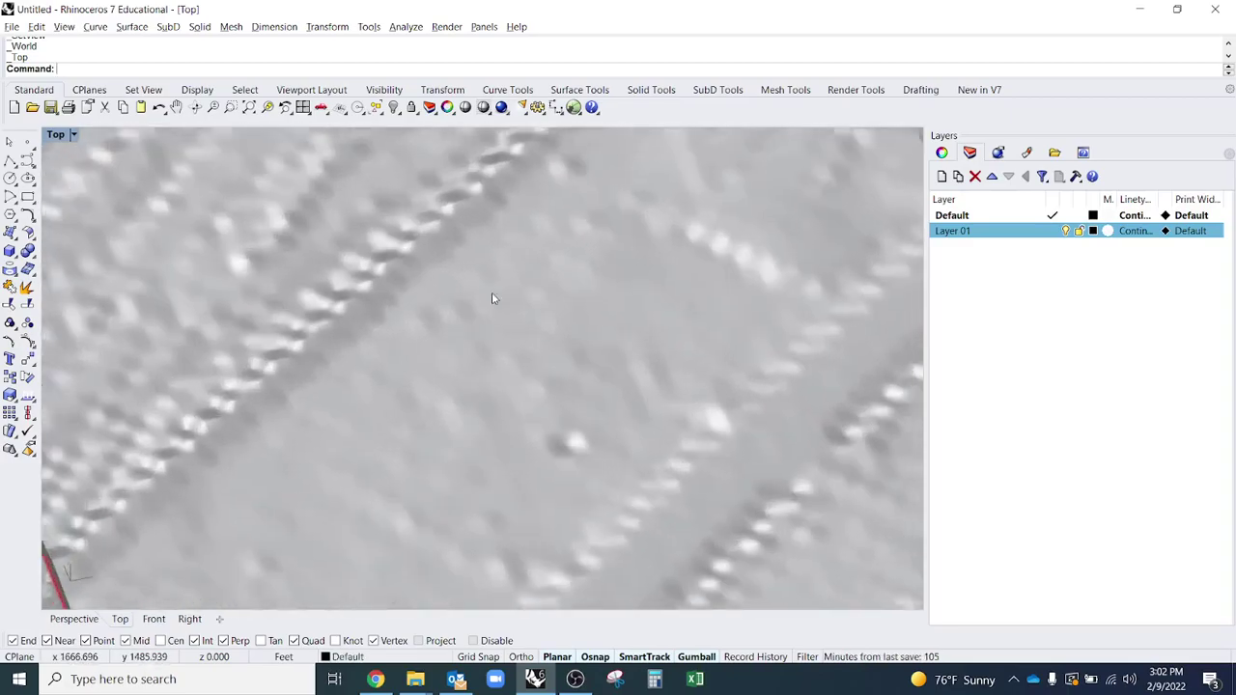
pyautogui.scroll(-5, 491, 298)
pyautogui.scroll(5, 587, 317)
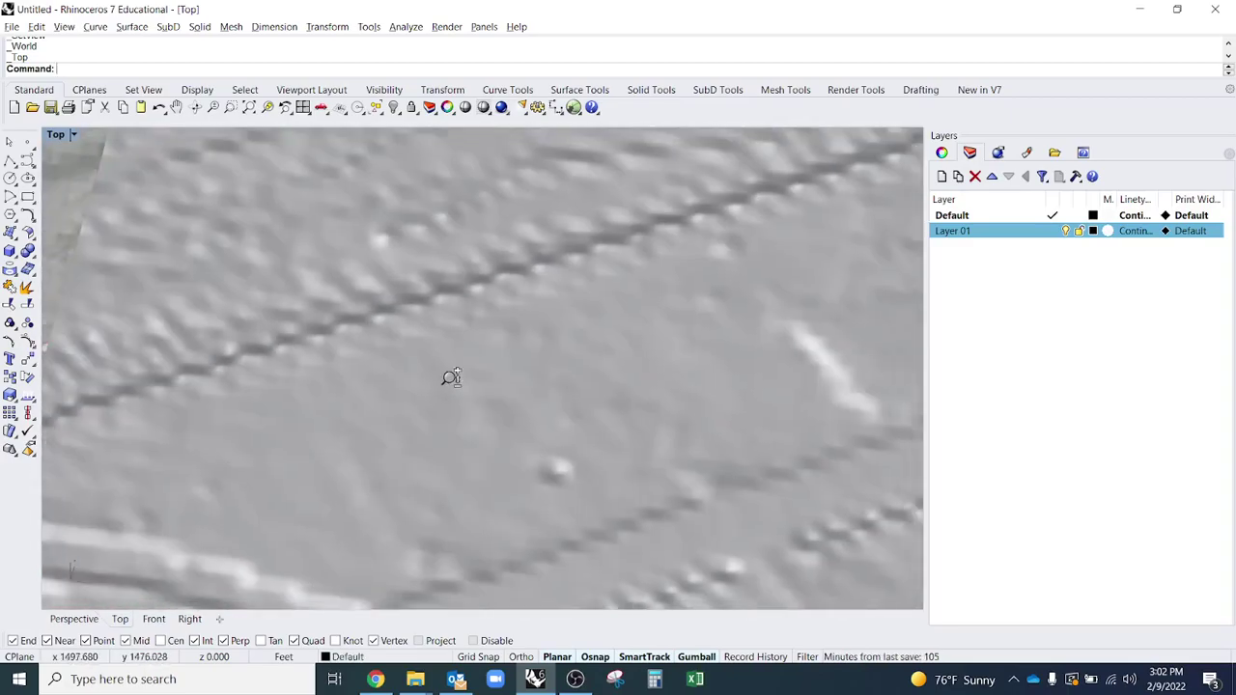
pyautogui.scroll(-5, 452, 382)
pyautogui.keyDown('ctrl'); pyautogui.keyDown('shift'); pyautogui.moveTo(452, 382); pyautogui.dragTo(434, 329, button='right'); pyautogui.keyUp('shift'); pyautogui.keyUp('ctrl')
pyautogui.scroll(-2, 425, 352)
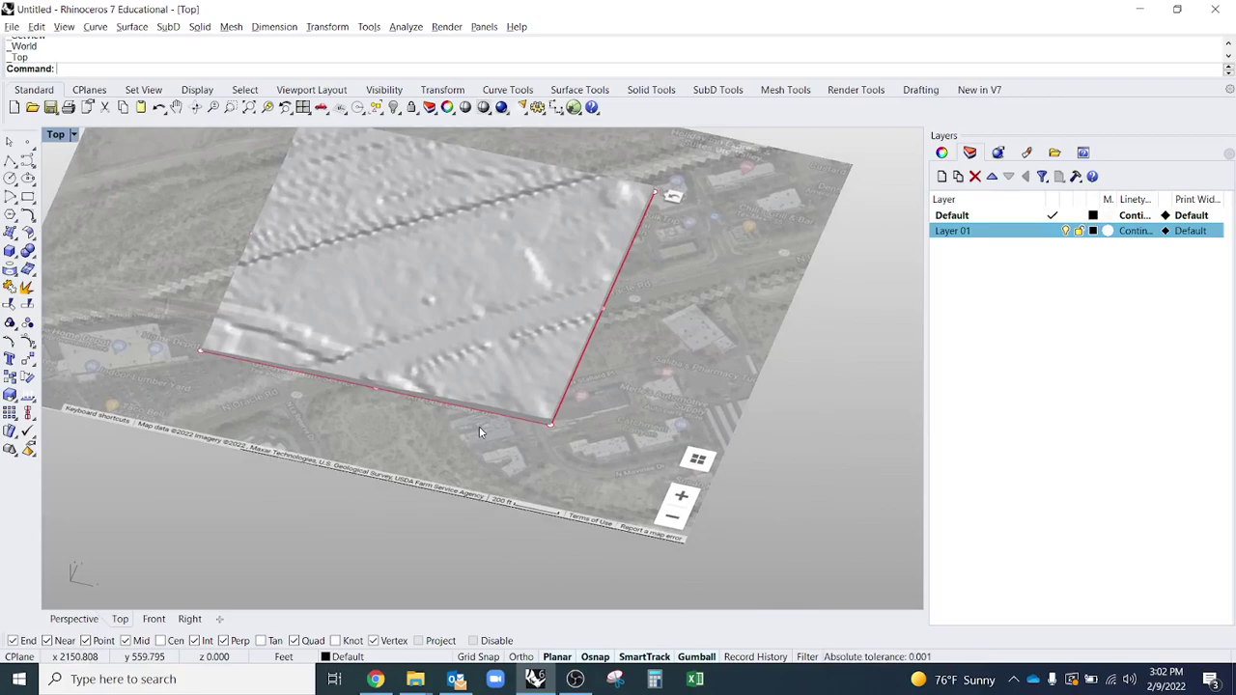
# Select the terrain mesh, add a layer named 2 ft Contours and make it the current layer
pyautogui.click(516, 356)
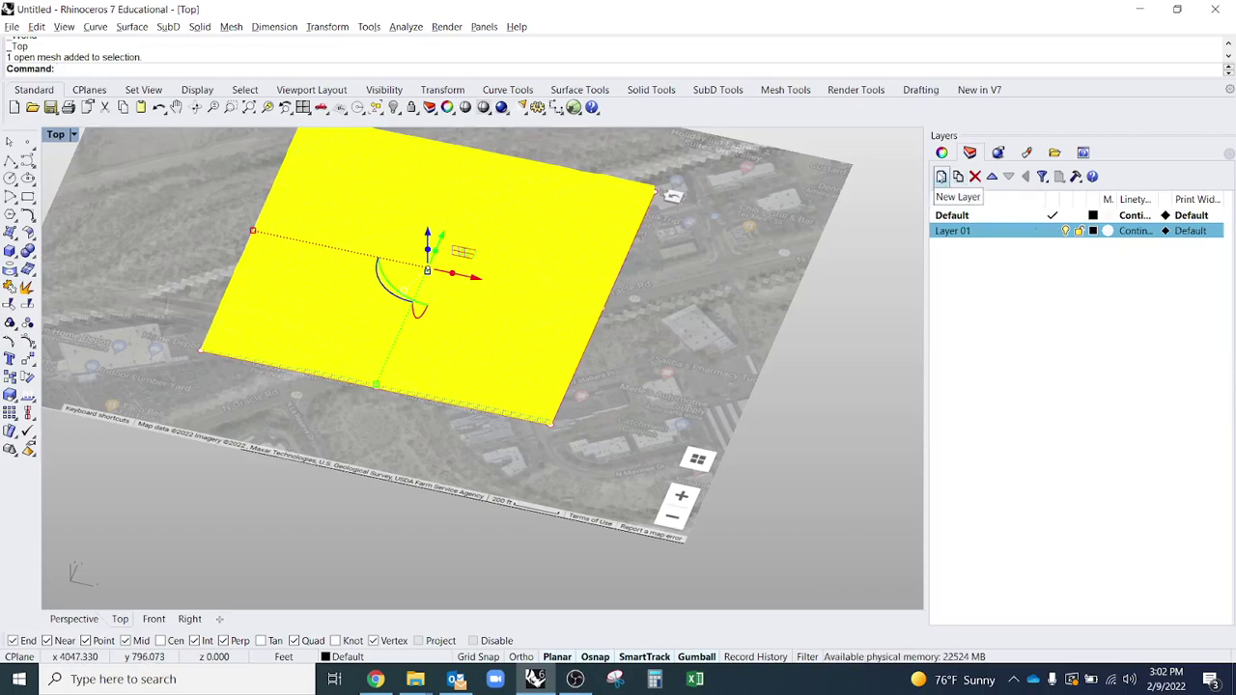
pyautogui.click(941, 177)
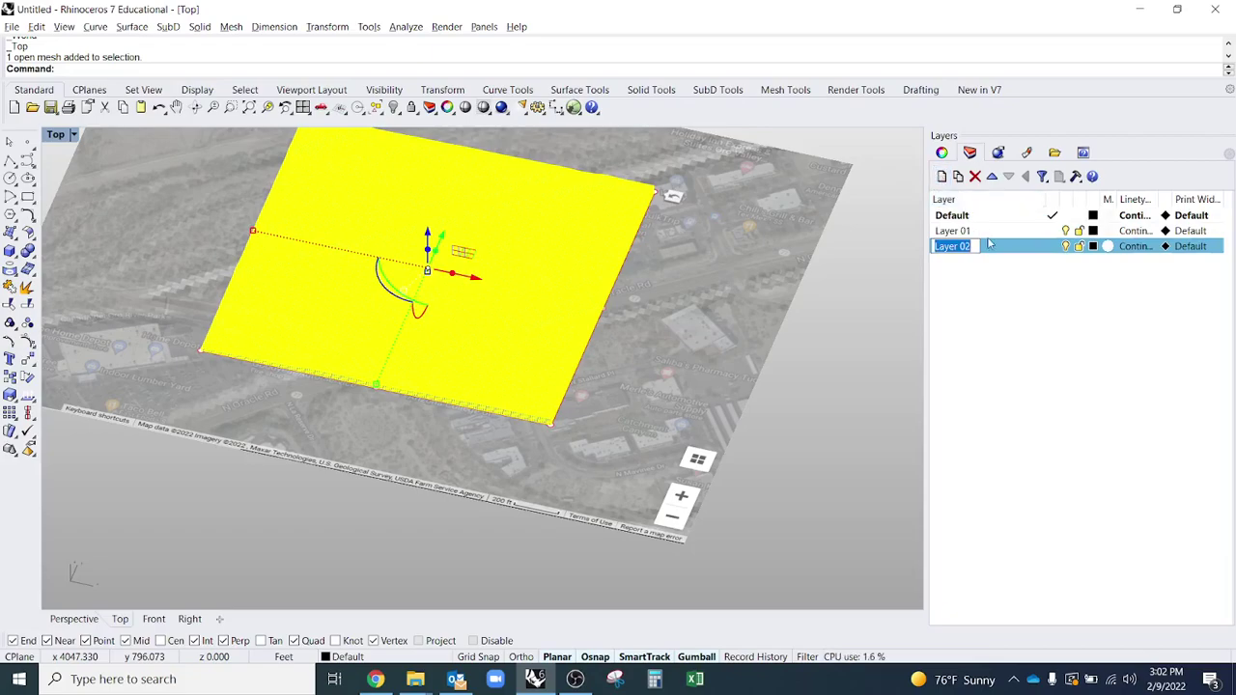
pyautogui.write('Contours')
pyautogui.click(936, 251)
pyautogui.write('2 ft')
pyautogui.press('Return')
pyautogui.click(1053, 246)
# Contour the terrain mesh every 2 ft, with the base point at its lower-right base corner and the direction vertically up that corner's edge
pyautogui.moveTo(669, 334); pyautogui.dragTo(744, 360, button='right')
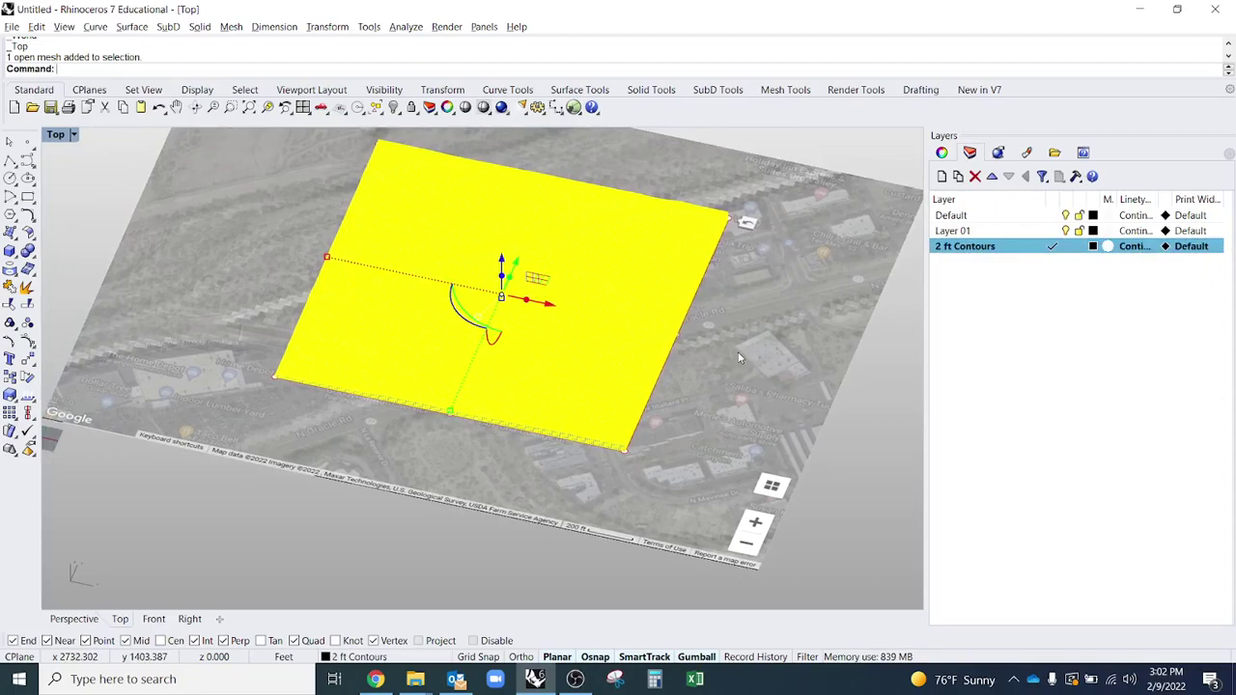
pyautogui.press('Return')
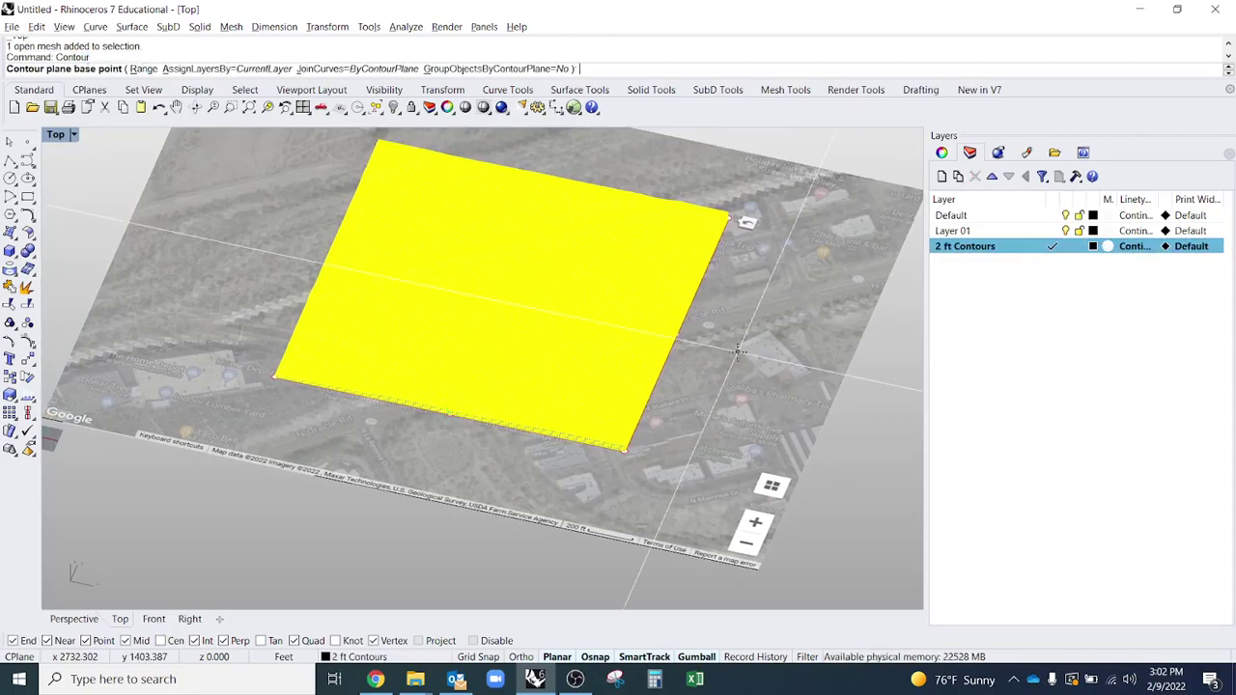
pyautogui.keyDown('ctrl'); pyautogui.keyDown('shift'); pyautogui.moveTo(702, 458); pyautogui.dragTo(800, 432, button='right'); pyautogui.keyUp('shift'); pyautogui.keyUp('ctrl')
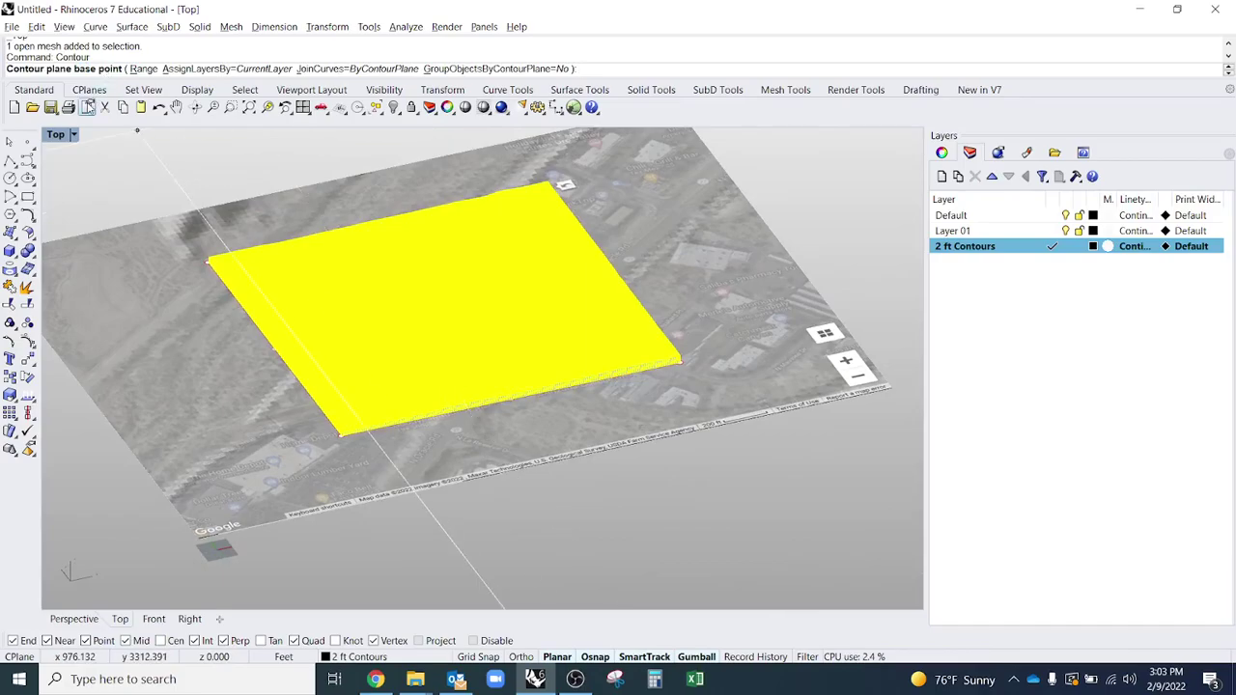
pyautogui.scroll(5, 698, 312)
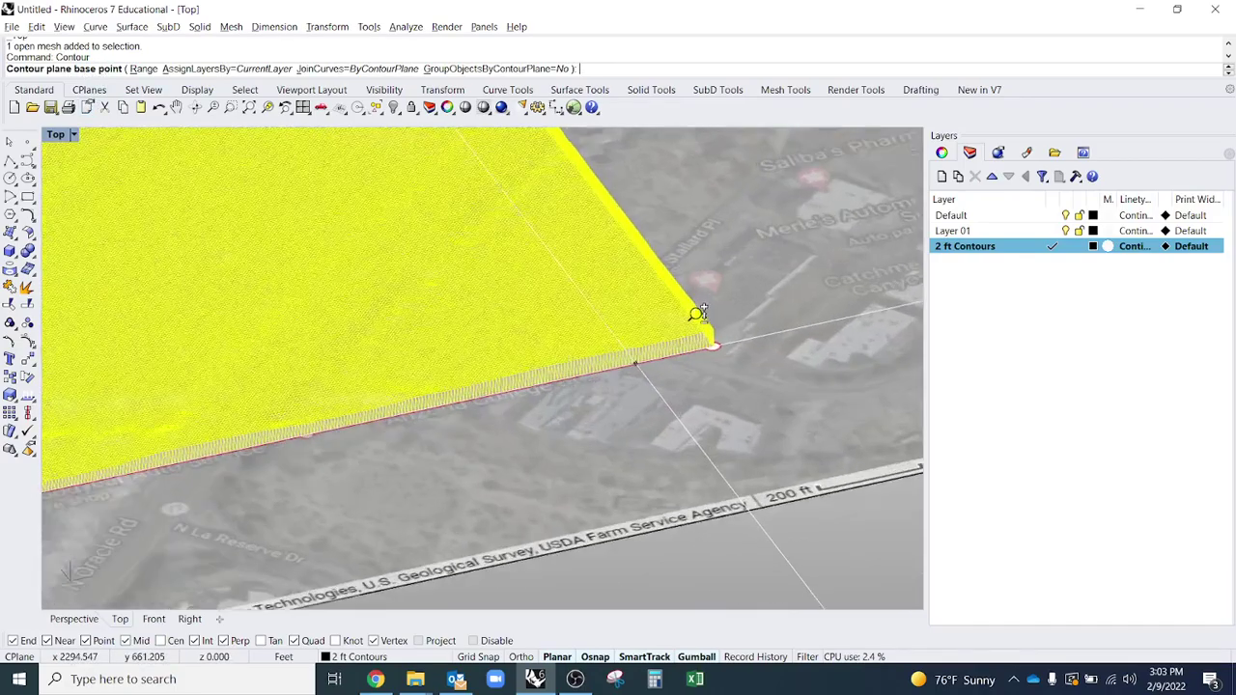
pyautogui.scroll(5, 763, 318)
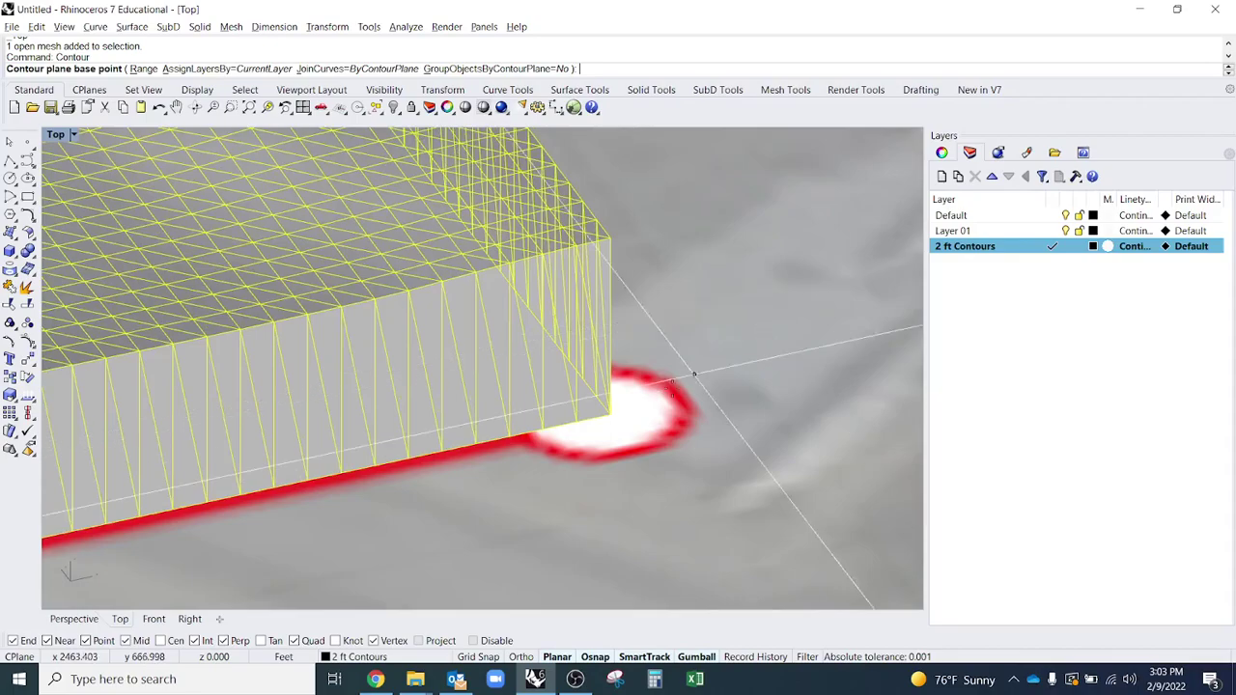
pyautogui.click(609, 413)
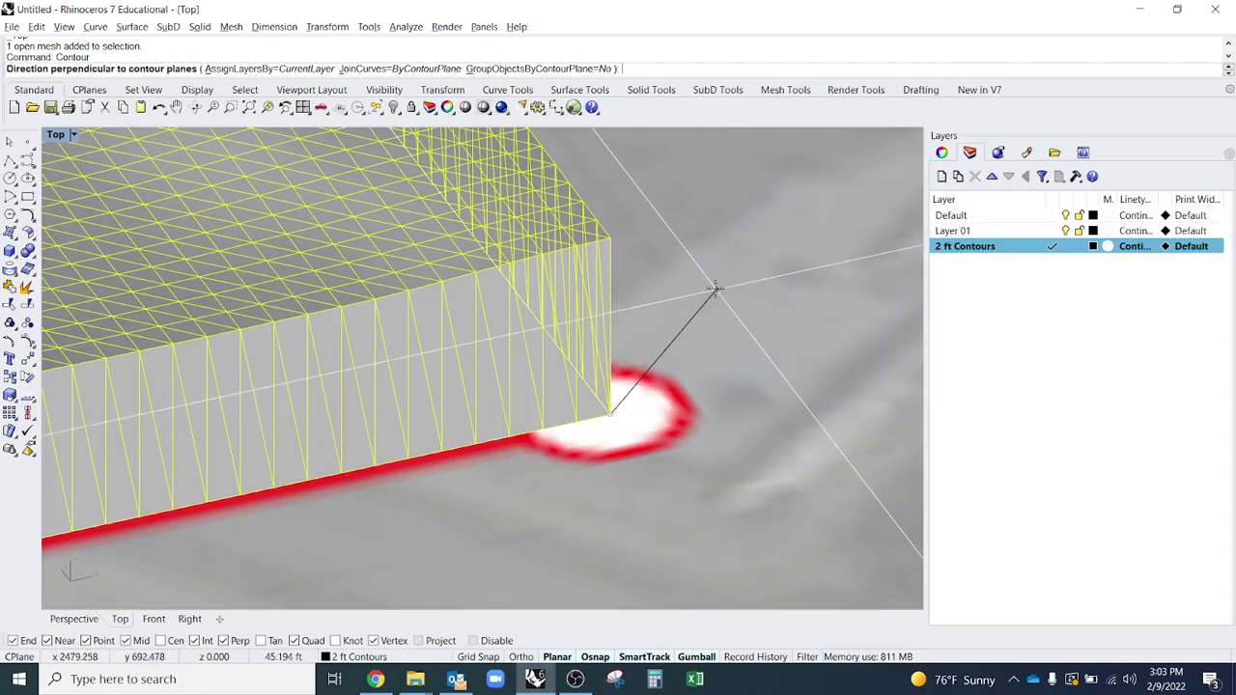
pyautogui.scroll(2, 714, 284)
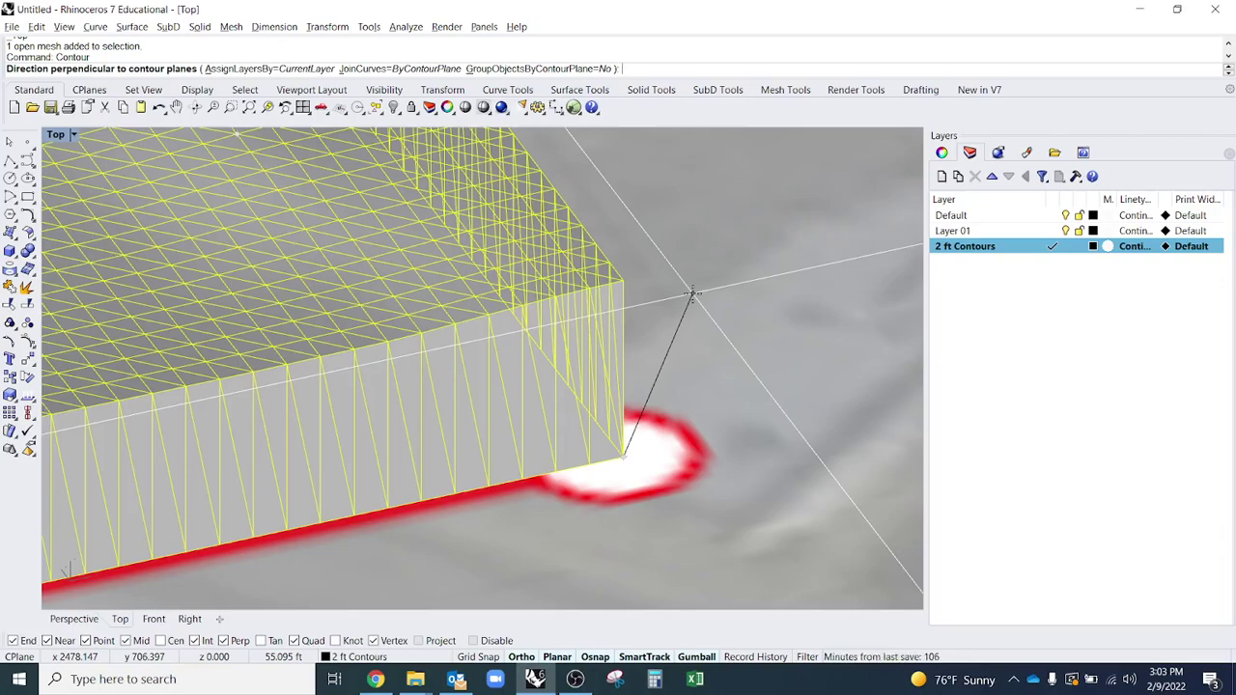
pyautogui.click(630, 279)
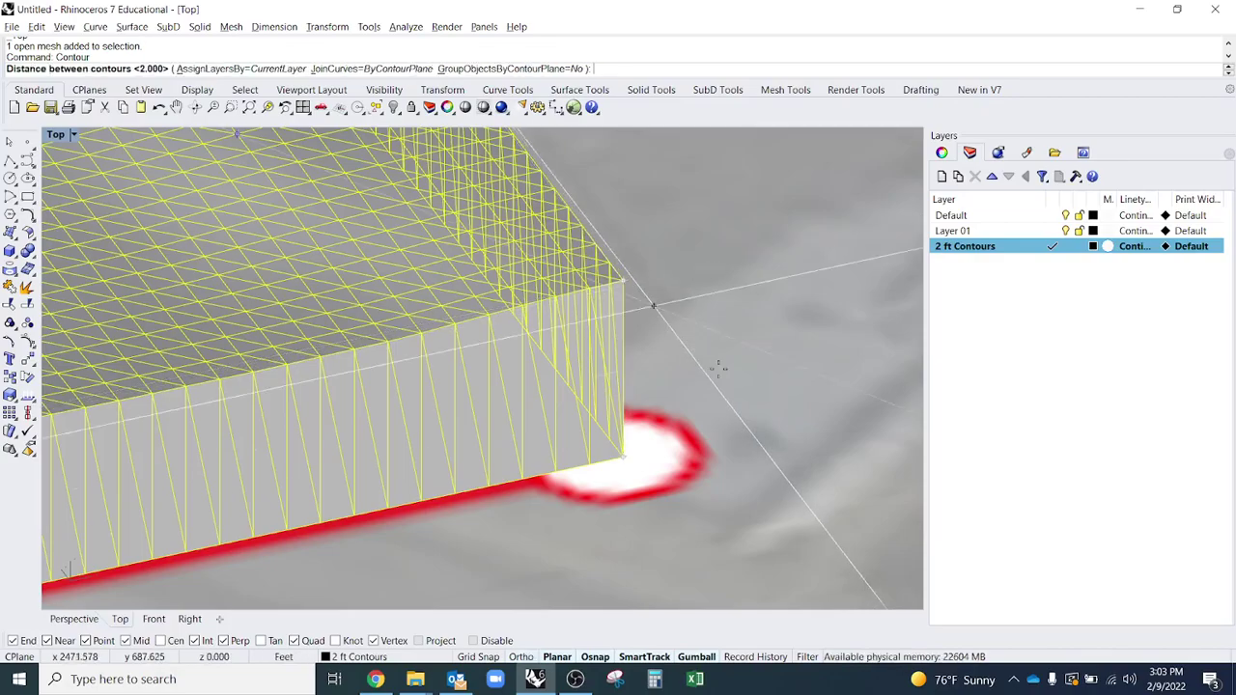
pyautogui.scroll(-5, 679, 303)
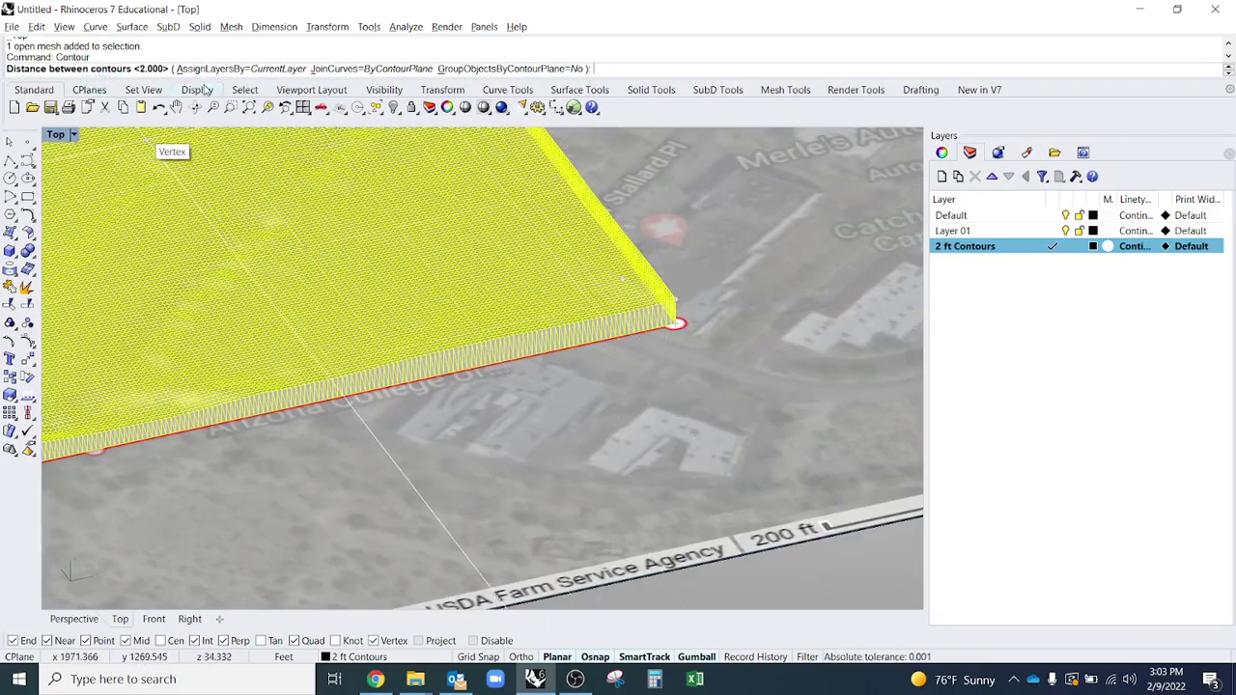
pyautogui.write('2')
pyautogui.press('Return')
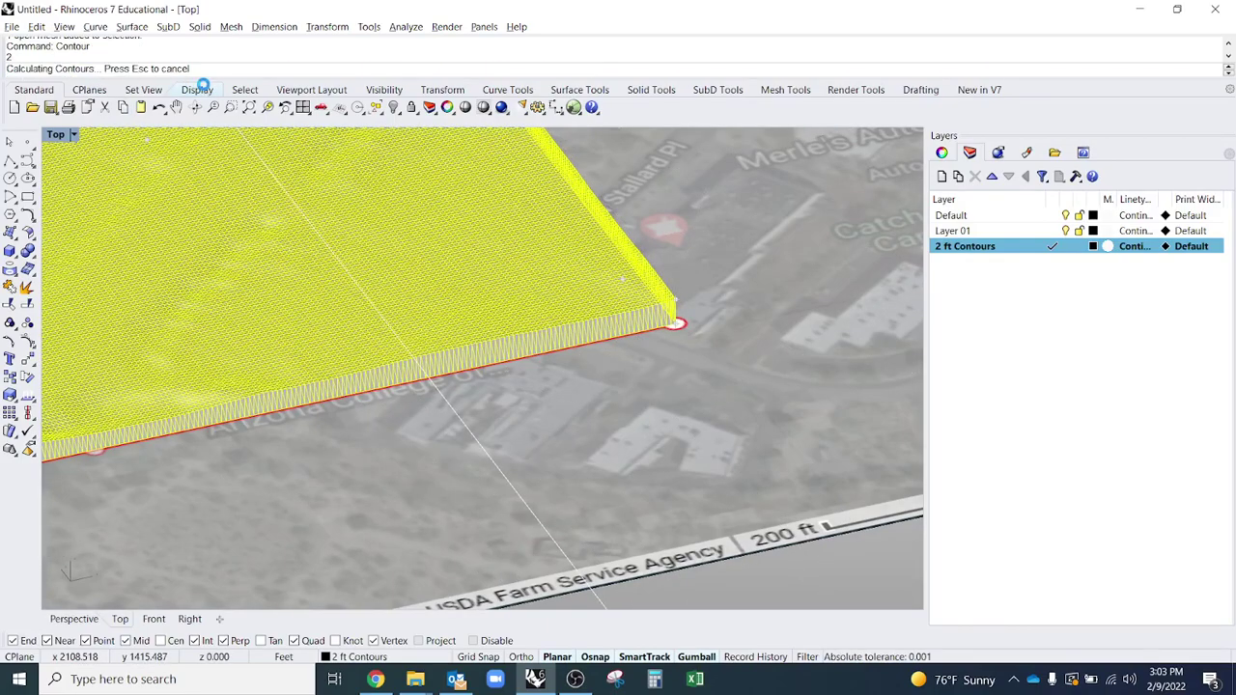
# Hide Layer 01 and the Default layer so that only the contour curves show
pyautogui.moveTo(327, 302); pyautogui.dragTo(505, 399, button='right')
pyautogui.scroll(-3, 505, 334)
pyautogui.scroll(-3, 447, 399)
pyautogui.moveTo(324, 327); pyautogui.dragTo(446, 394, button='right')
pyautogui.moveTo(823, 363); pyautogui.dragTo(793, 330, button='right')
pyautogui.click(1065, 231)
pyautogui.click(1065, 215)
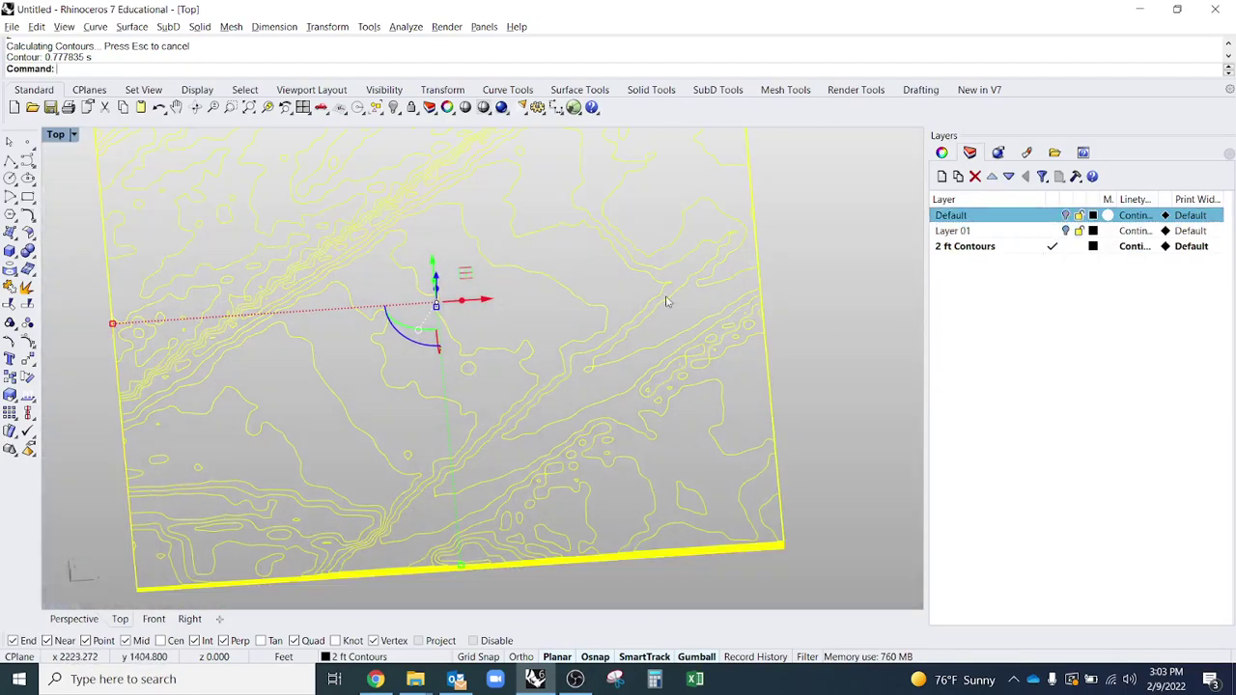
# Set the viewport back to the top view and clear the selection of contour curves
pyautogui.keyDown('ctrl'); pyautogui.keyDown('shift'); pyautogui.moveTo(655, 404); pyautogui.dragTo(654, 435, button='right'); pyautogui.keyUp('shift'); pyautogui.keyUp('ctrl')
pyautogui.write('top')
pyautogui.press('Return')
pyautogui.press('Escape')
pyautogui.scroll(15, 551, 343)
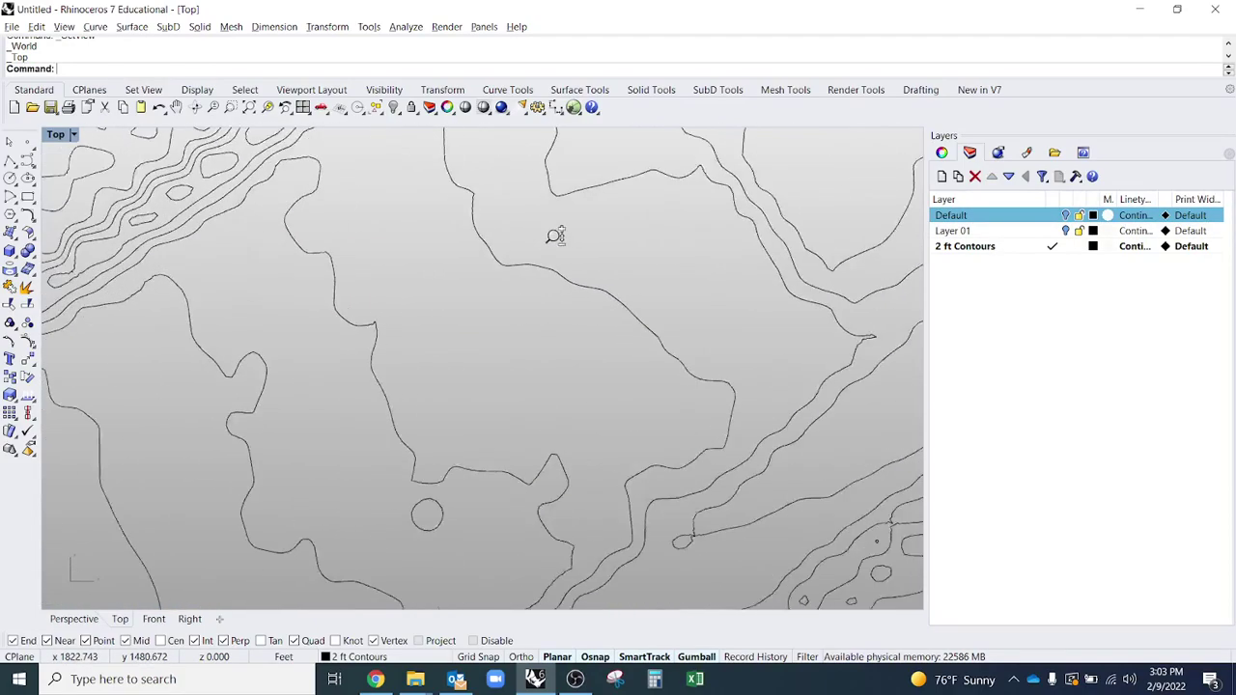
# Examine the contour curves up close for jagged segments and small closed loops
pyautogui.keyDown('ctrl'); pyautogui.moveTo(428, 238); pyautogui.dragTo(427, 193, button='right'); pyautogui.keyUp('ctrl')
pyautogui.click(539, 361)
pyautogui.keyDown('ctrl'); pyautogui.moveTo(534, 328); pyautogui.dragTo(570, 468, button='right'); pyautogui.keyUp('ctrl')
pyautogui.moveTo(234, 291); pyautogui.dragTo(487, 426, button='right')
pyautogui.keyDown('ctrl'); pyautogui.moveTo(290, 411); pyautogui.dragTo(314, 339, button='right'); pyautogui.keyUp('ctrl')
pyautogui.scroll(-3, 462, 364)
pyautogui.scroll(3, 435, 422)
pyautogui.click(397, 337)
pyautogui.scroll(1, 543, 368)
pyautogui.scroll(-5, 543, 368)
pyautogui.press('Escape')
# Select all the contour curves with a window around the whole site
pyautogui.scroll(-4, 549, 379)
pyautogui.moveTo(318, 157); pyautogui.dragTo(815, 589)
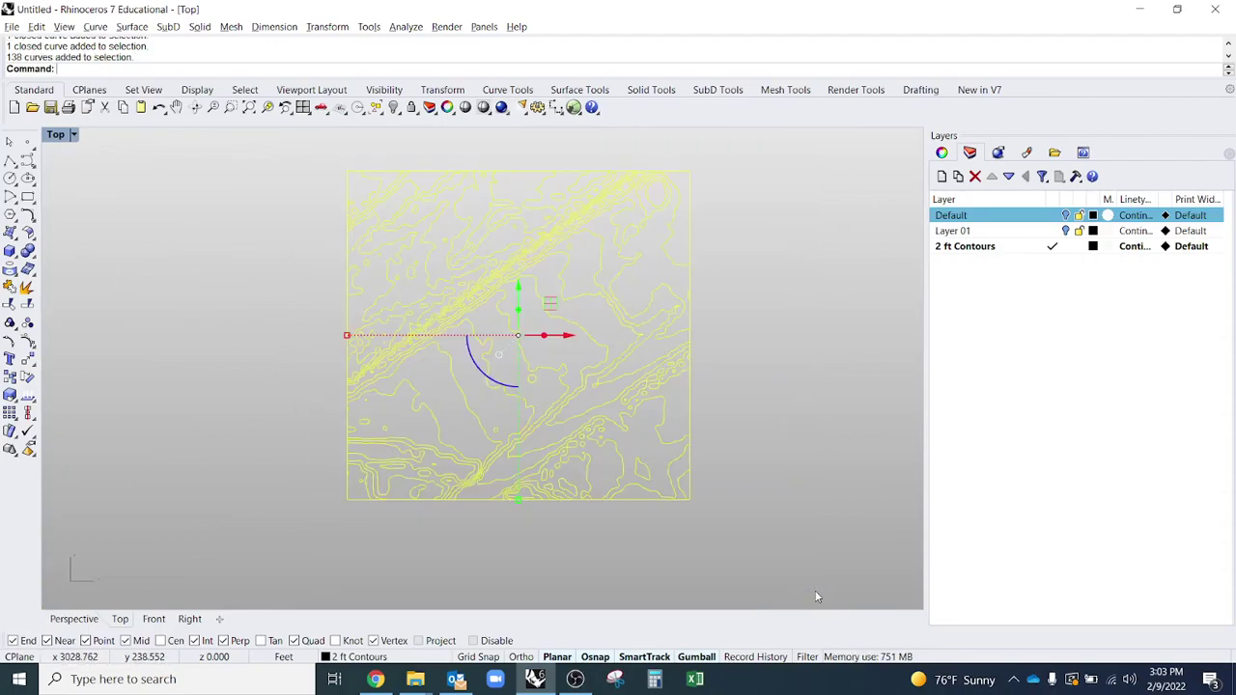
pyautogui.write('Smooth')
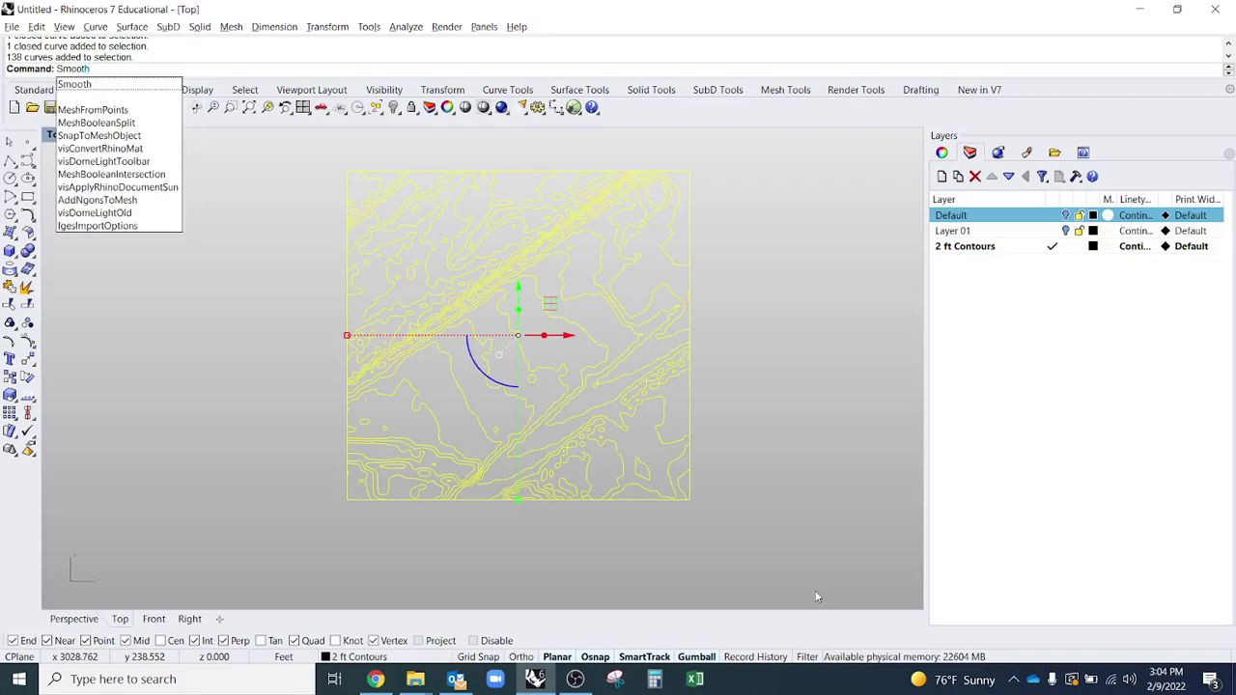
pyautogui.press('Return')
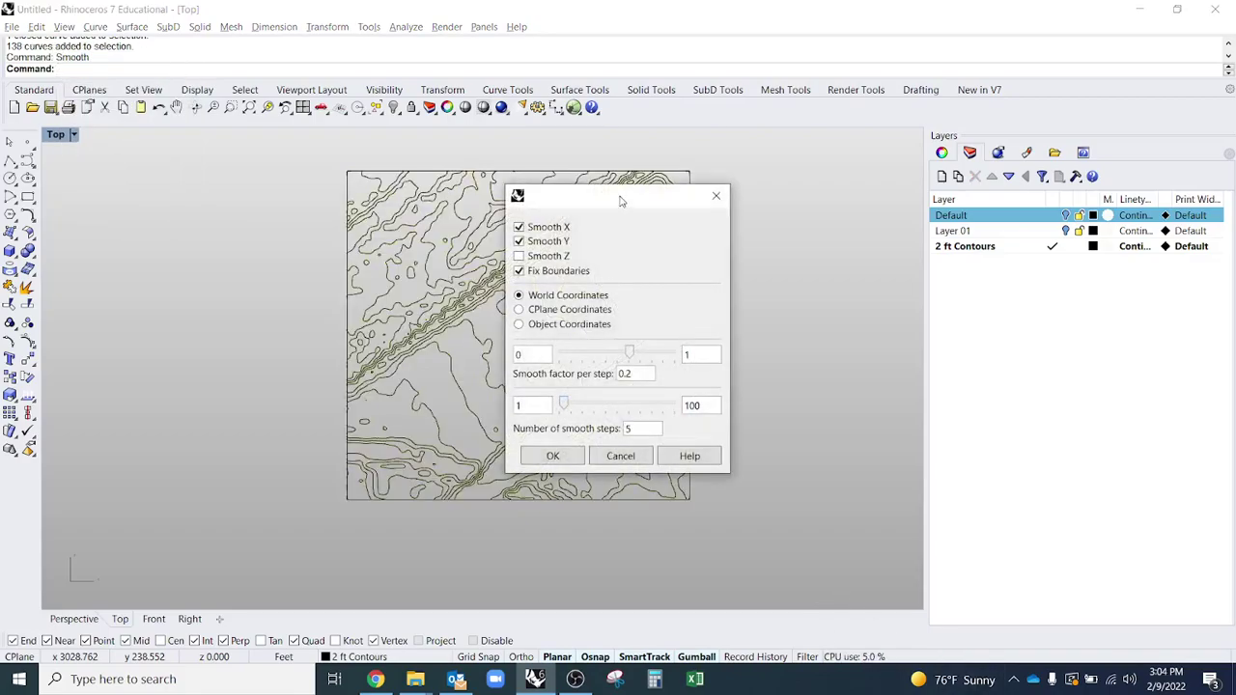
pyautogui.moveTo(621, 201); pyautogui.dragTo(237, 176)
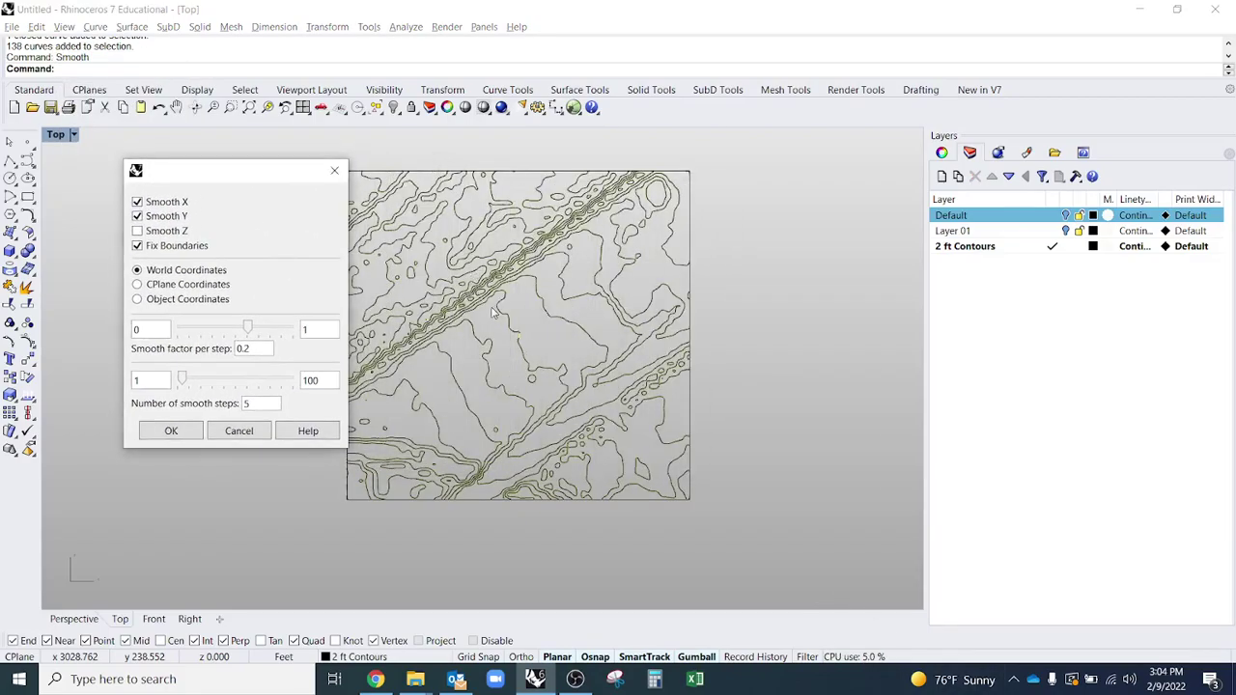
pyautogui.click(334, 170)
# Smooth the selected contours in X and Y with fixed boundaries, a factor of about 0.18 per step and 12 smooth steps
pyautogui.scroll(3, 524, 253)
pyautogui.scroll(8, 455, 254)
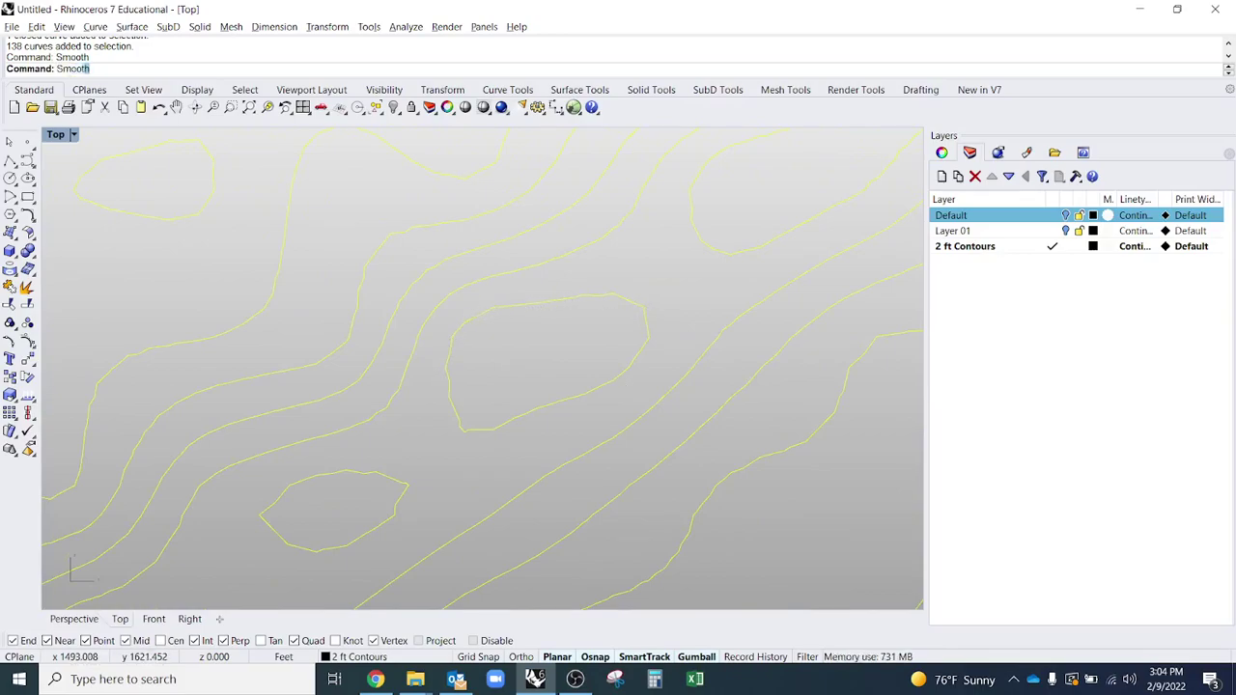
pyautogui.press('Return')
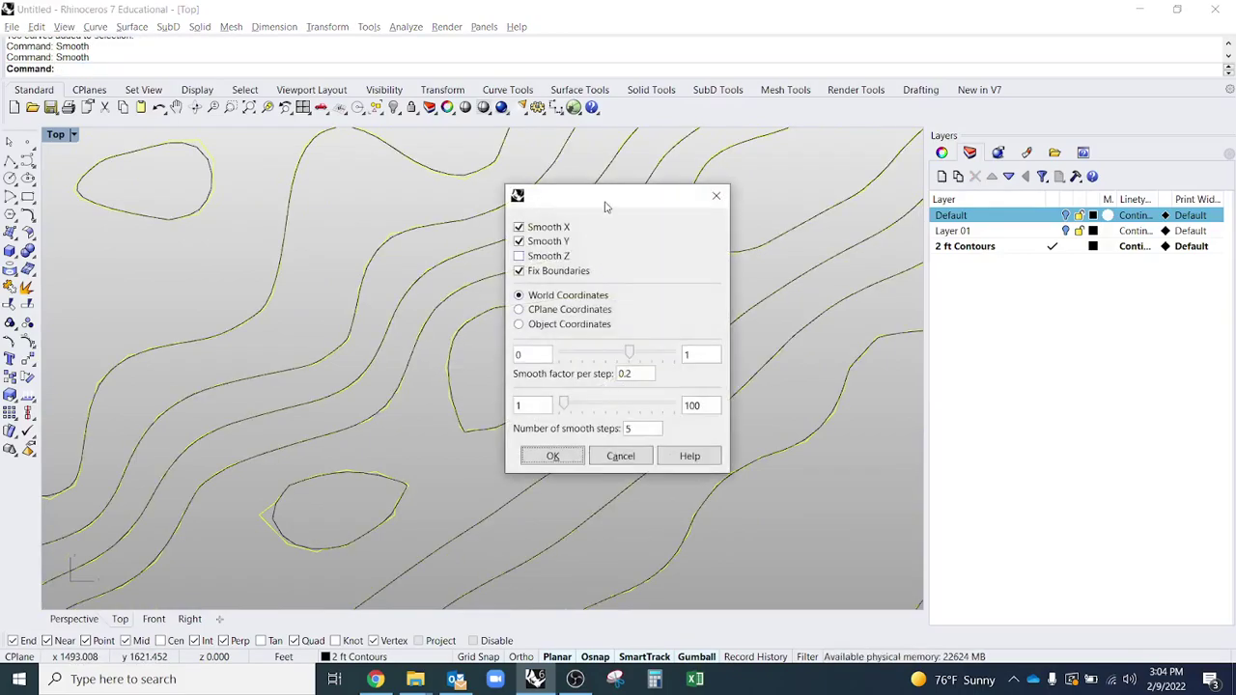
pyautogui.moveTo(607, 204); pyautogui.dragTo(766, 223)
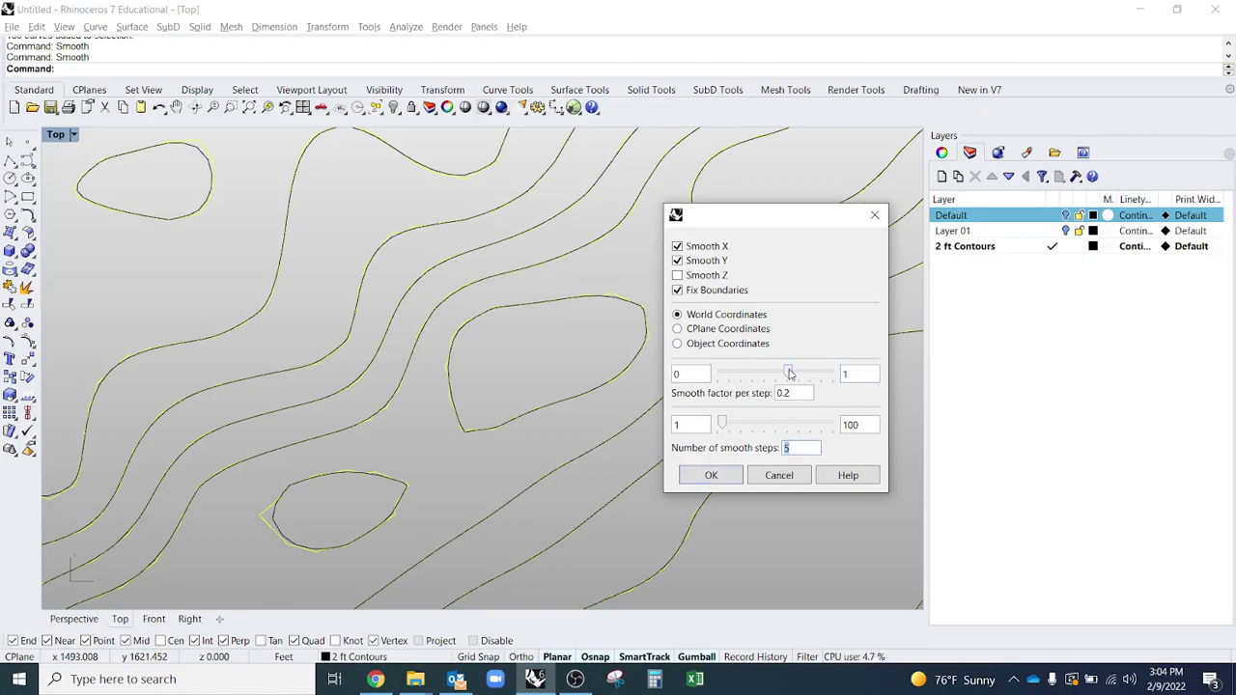
pyautogui.moveTo(790, 373); pyautogui.dragTo(730, 374)
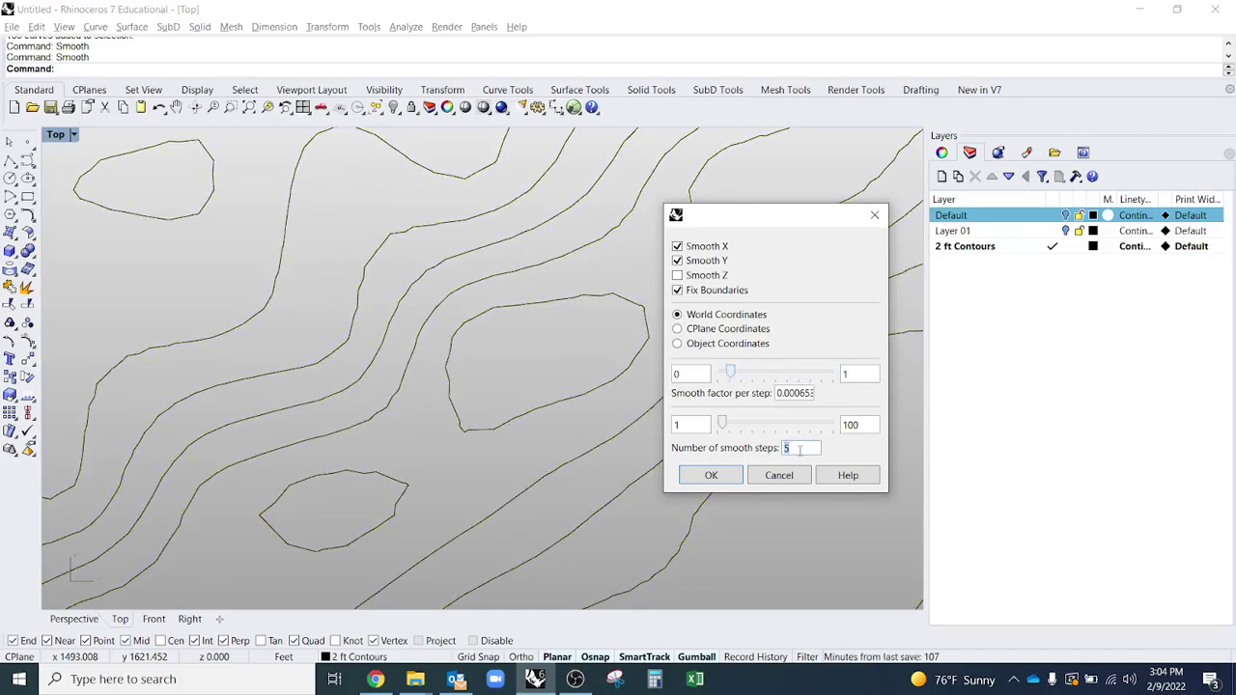
pyautogui.write('5')
pyautogui.moveTo(727, 374); pyautogui.dragTo(781, 374)
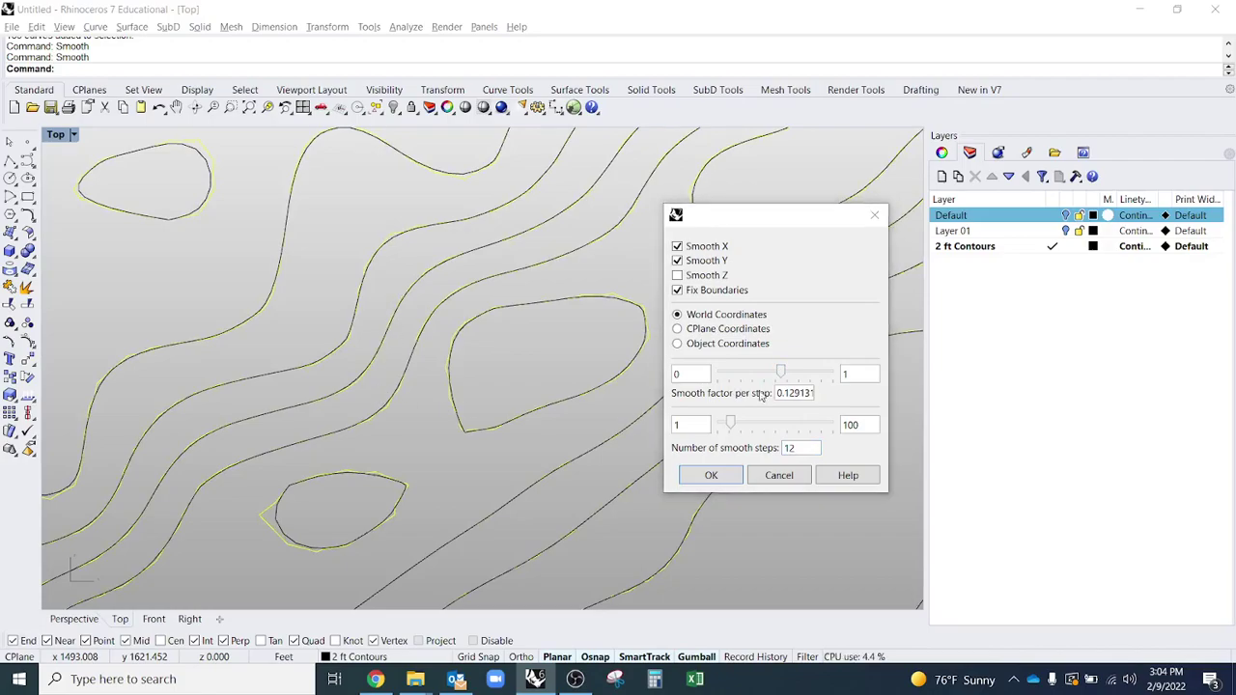
pyautogui.moveTo(786, 377); pyautogui.dragTo(791, 377)
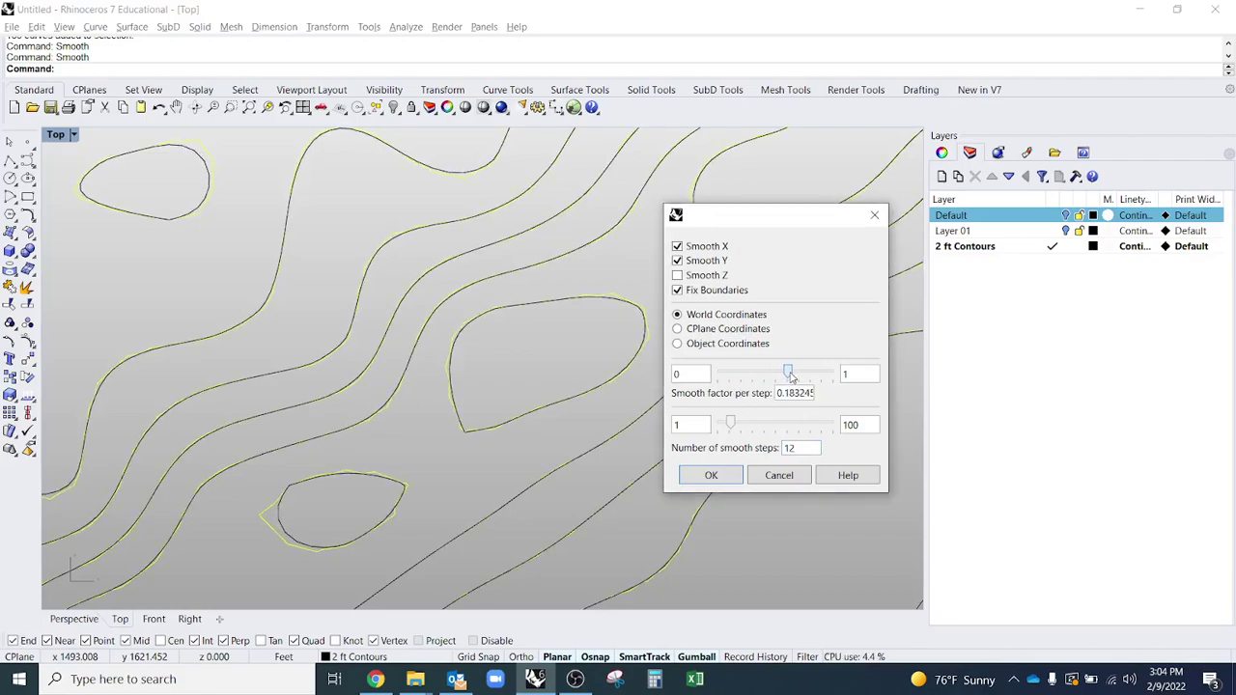
pyautogui.click(711, 482)
# Look over the smoothed contours across the whole site and clear the selection
pyautogui.scroll(3, 488, 335)
pyautogui.scroll(-5, 488, 335)
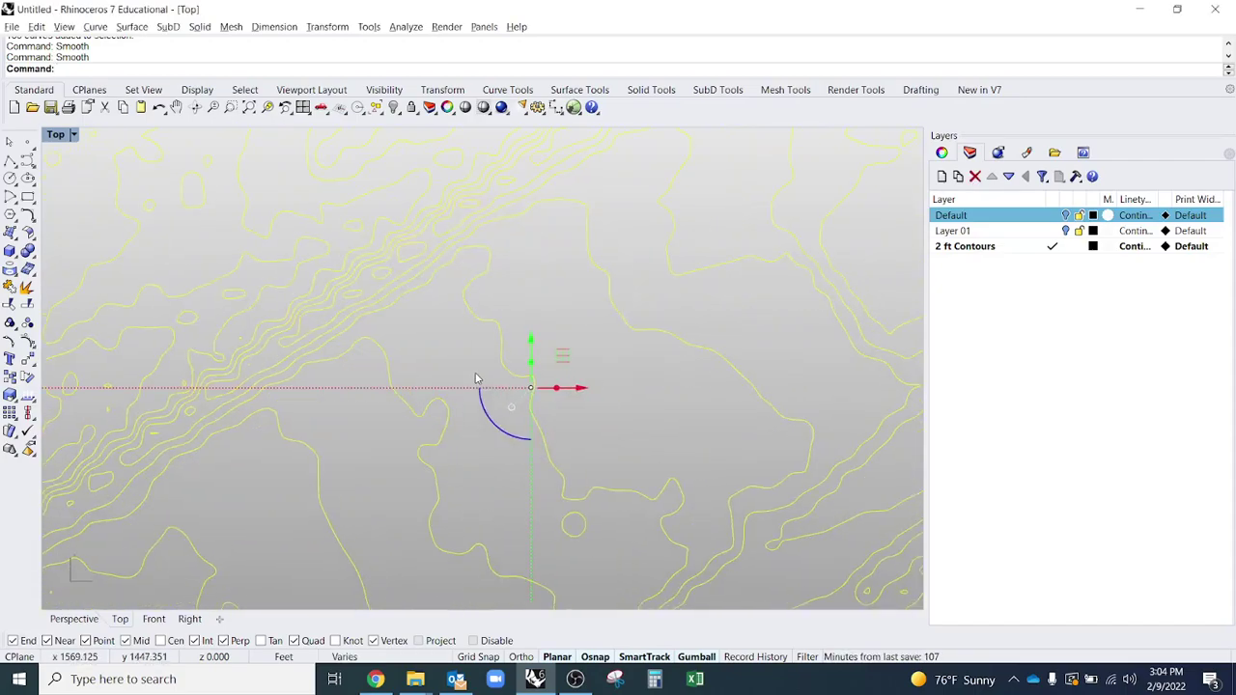
pyautogui.scroll(-4, 478, 391)
pyautogui.moveTo(464, 404); pyautogui.dragTo(573, 507, button='right')
pyautogui.scroll(3, 579, 422)
pyautogui.click(781, 435)
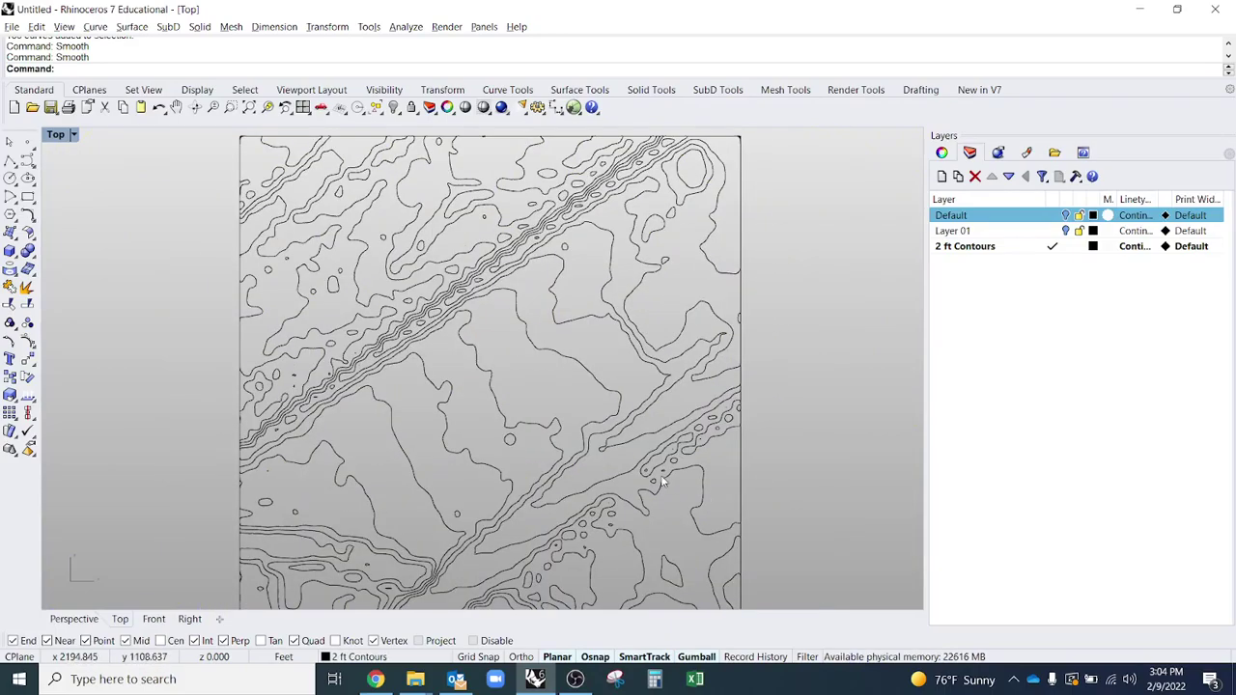